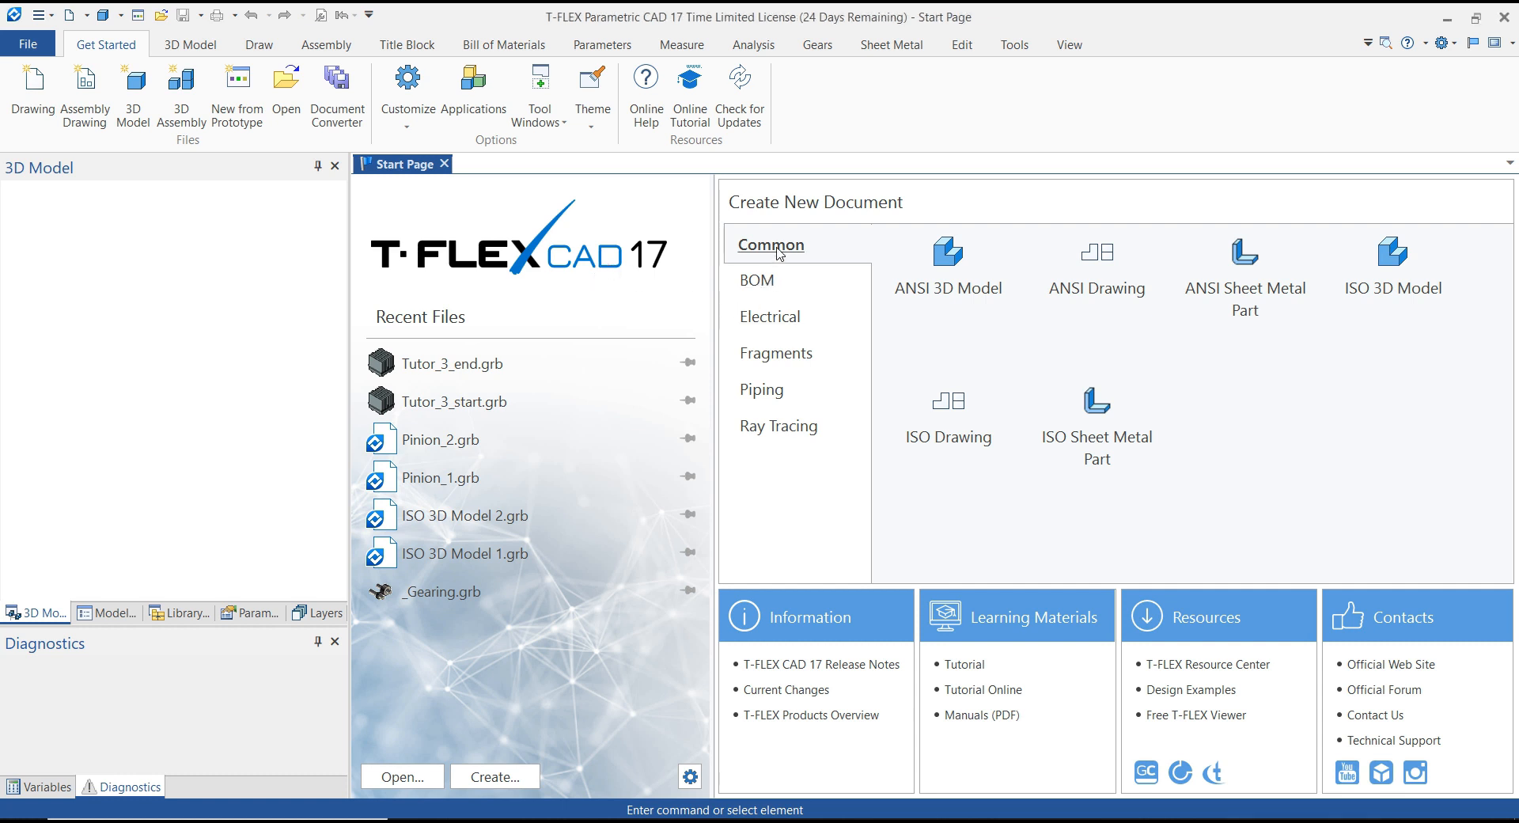
# Step: Look through the BOM, Electrical, Fragments, Piping and Ray Tracing categories of new-document templates
pyautogui.click(757, 281)
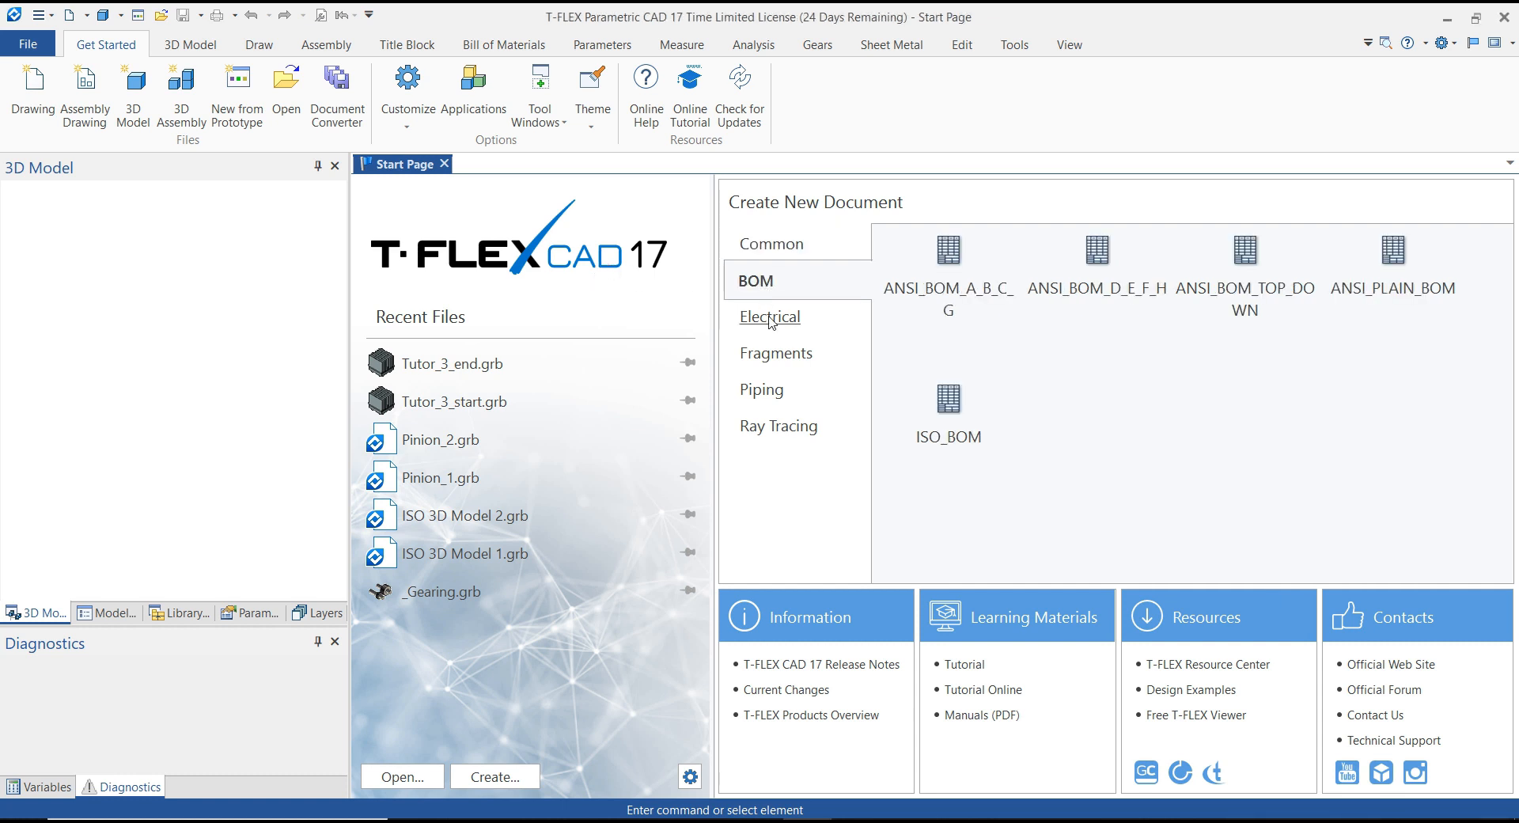
pyautogui.click(773, 318)
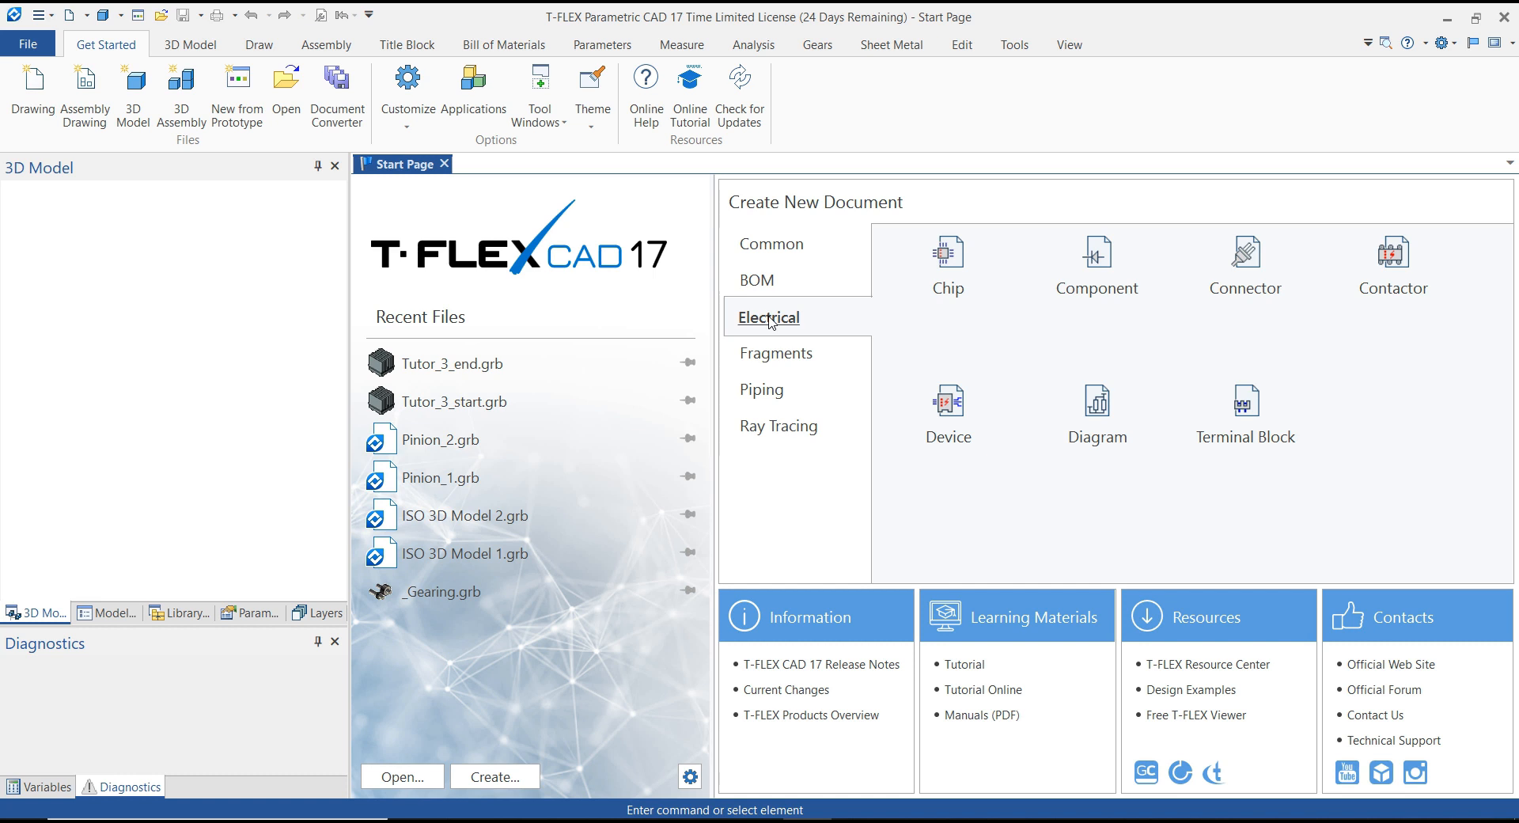
pyautogui.click(776, 356)
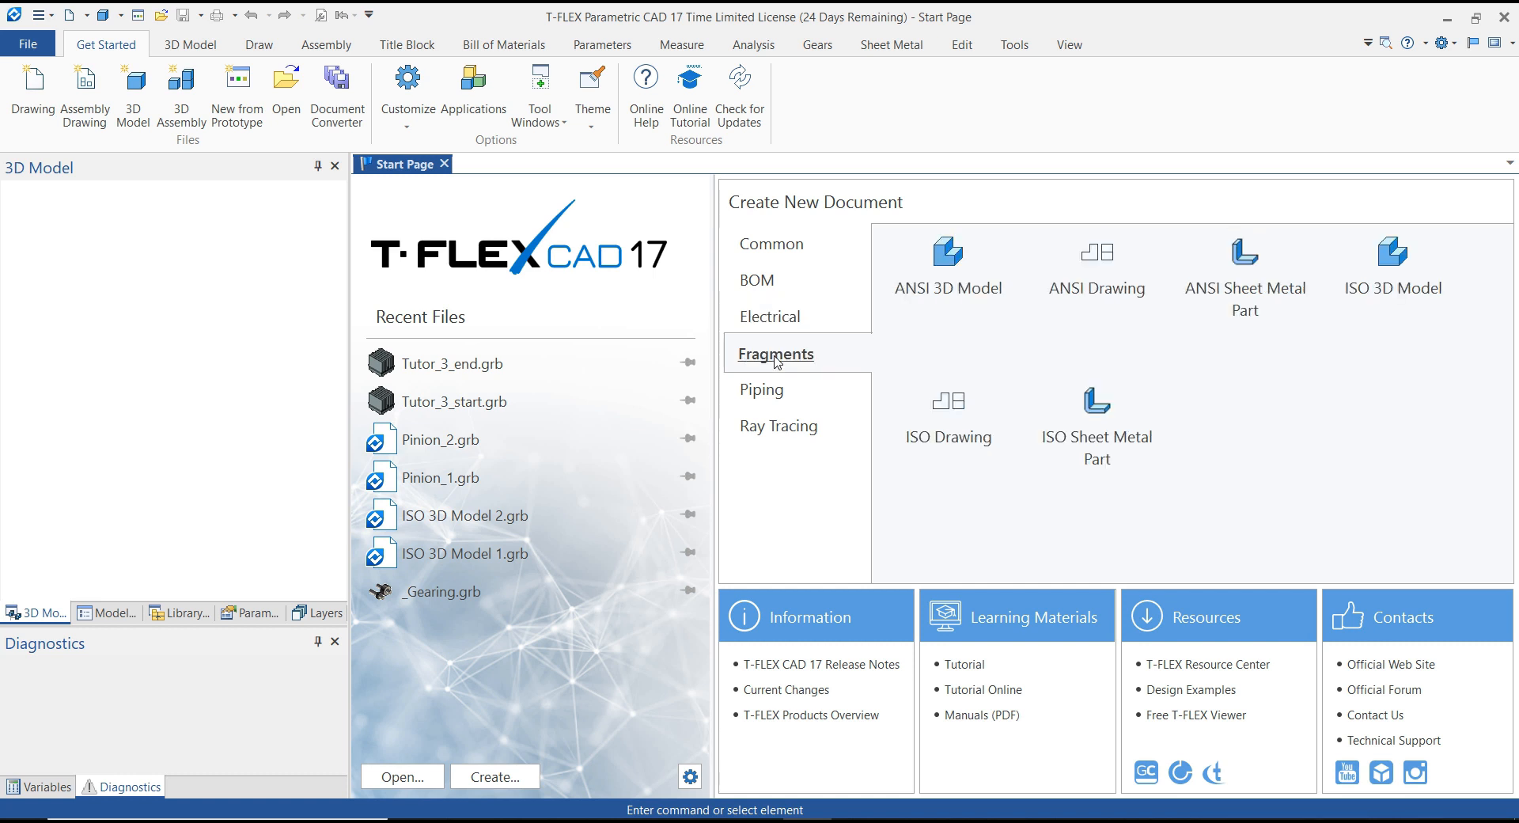
pyautogui.click(778, 403)
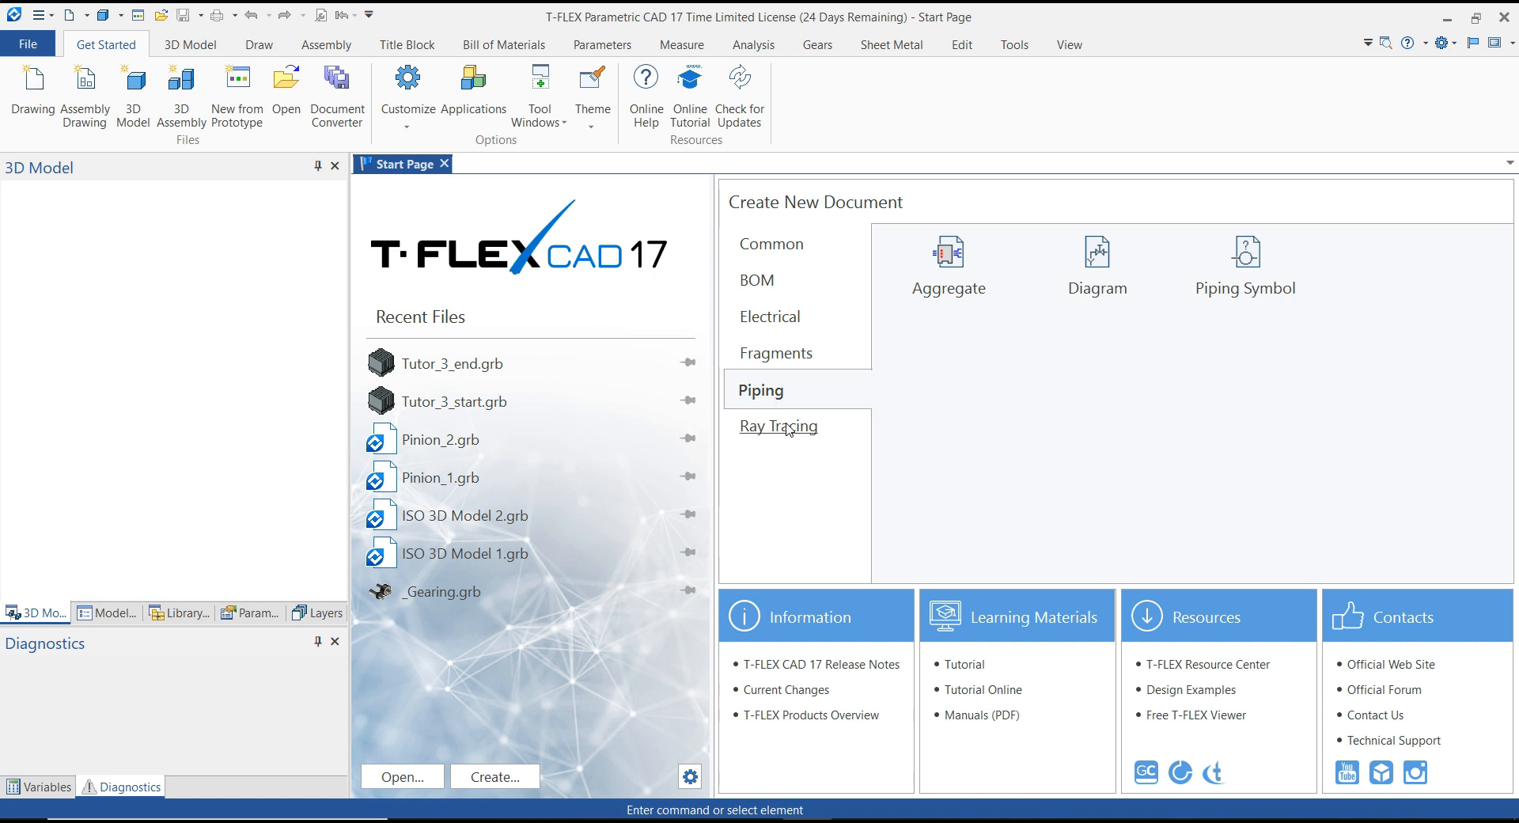
pyautogui.click(788, 428)
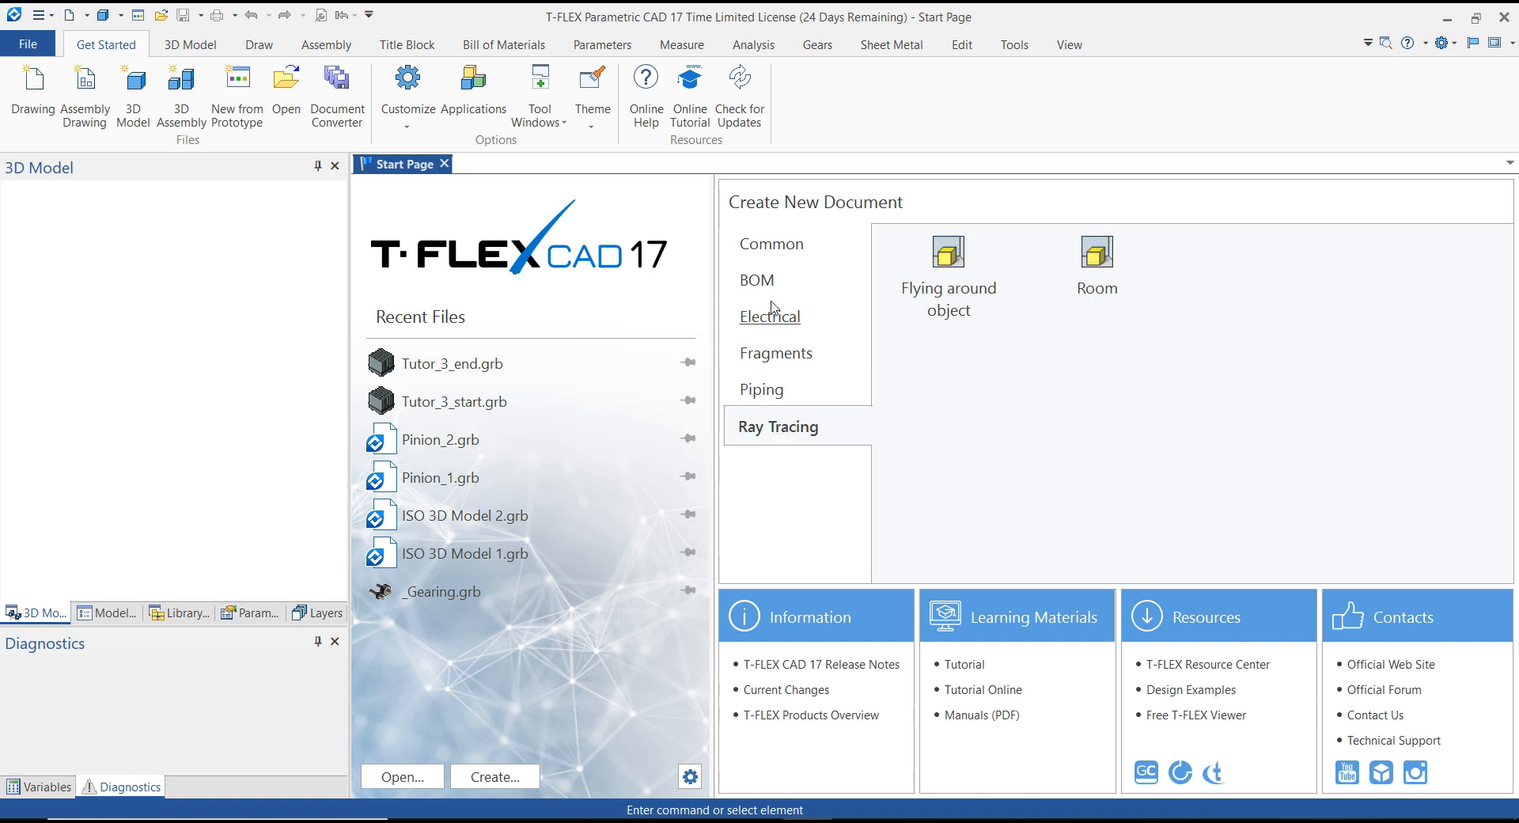
# Step: Create a new document from the ISO 3D Model template in the Common category
pyautogui.click(774, 248)
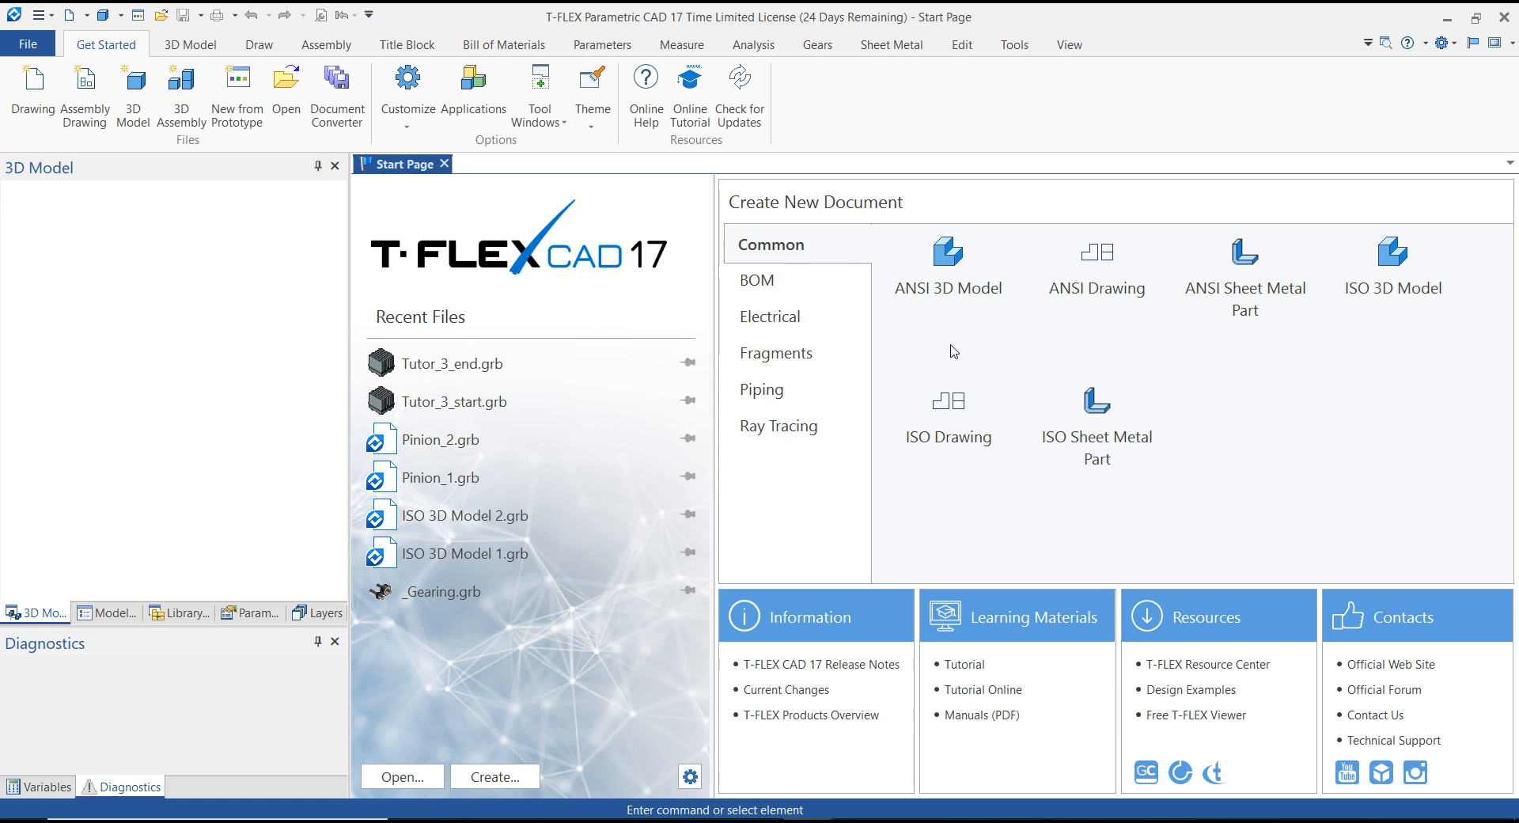
pyautogui.click(1394, 289)
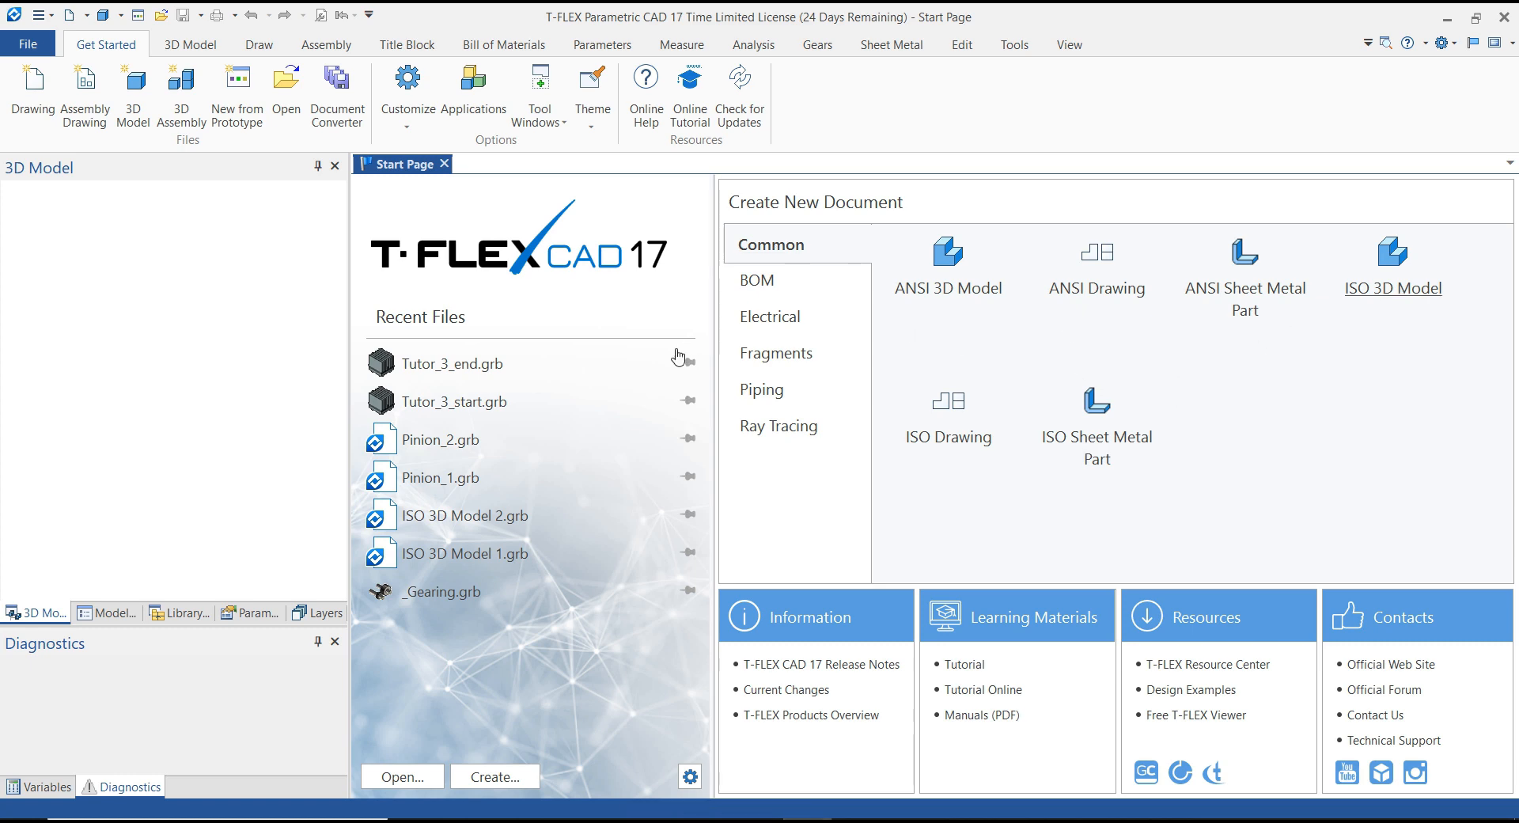
pyautogui.scroll(-3, 584, 313)
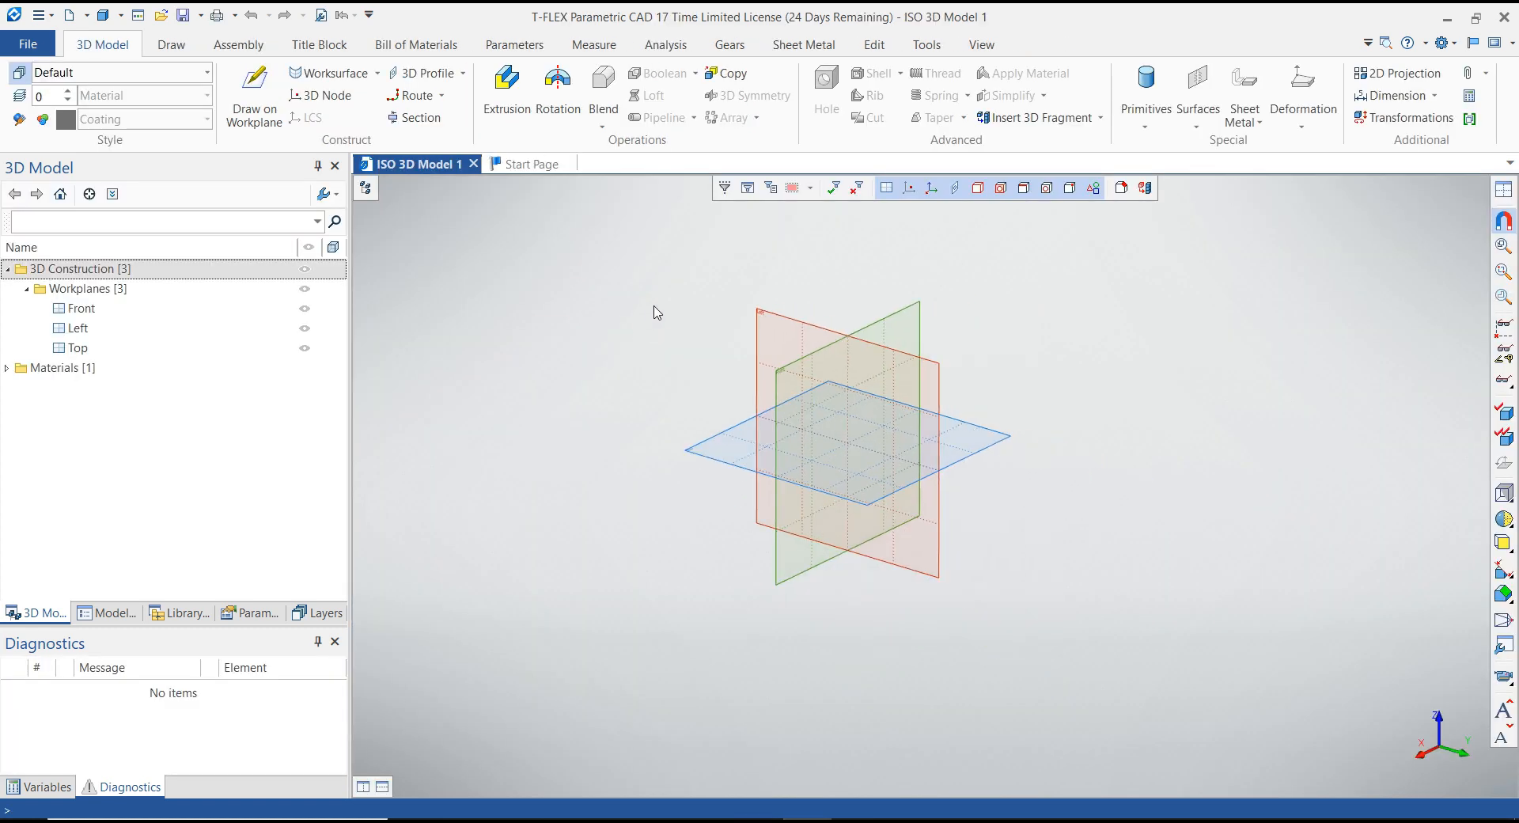
pyautogui.scroll(2, 654, 306)
pyautogui.scroll(3, 655, 313)
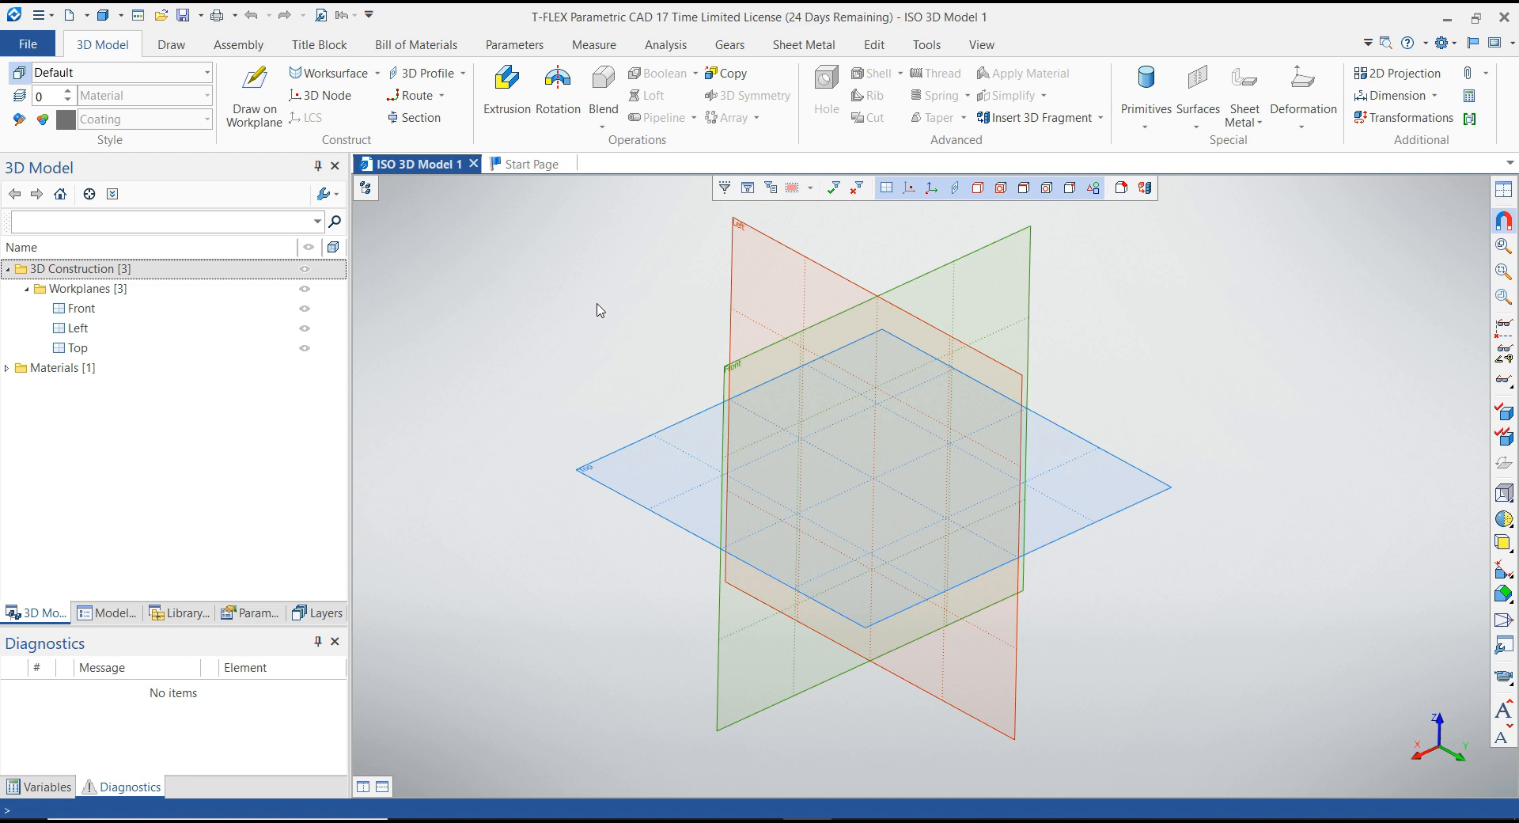
pyautogui.moveTo(617, 327)
pyautogui.mouseDown(button='middle')
pyautogui.moveTo(600, 301)
pyautogui.moveTo(631, 321)
pyautogui.mouseUp(button='middle')
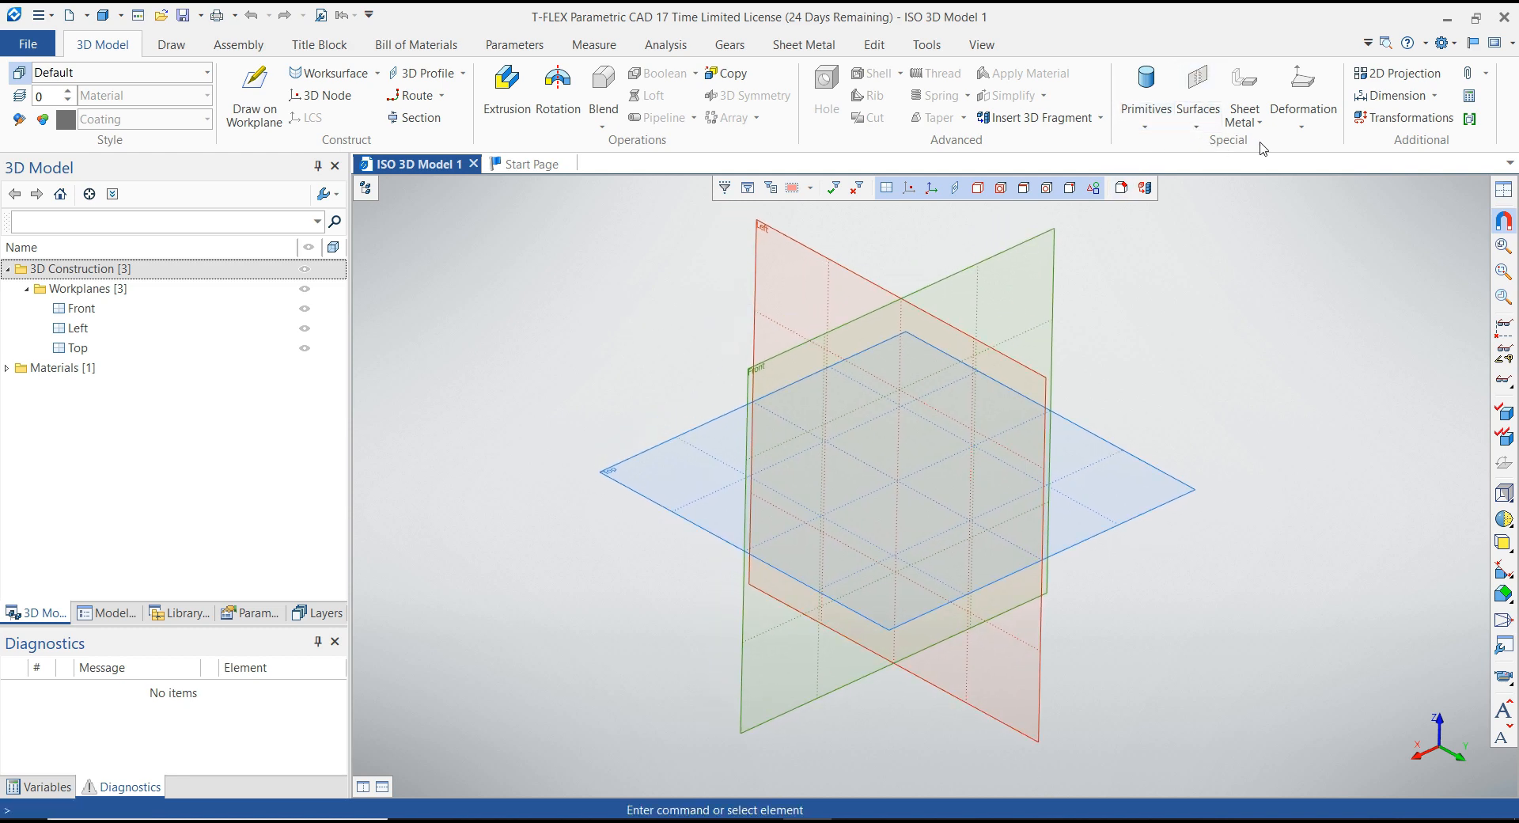
# Step: Create a solid cylinder primitive at the origin with a diameter of 100 and a height of 100
pyautogui.click(1152, 128)
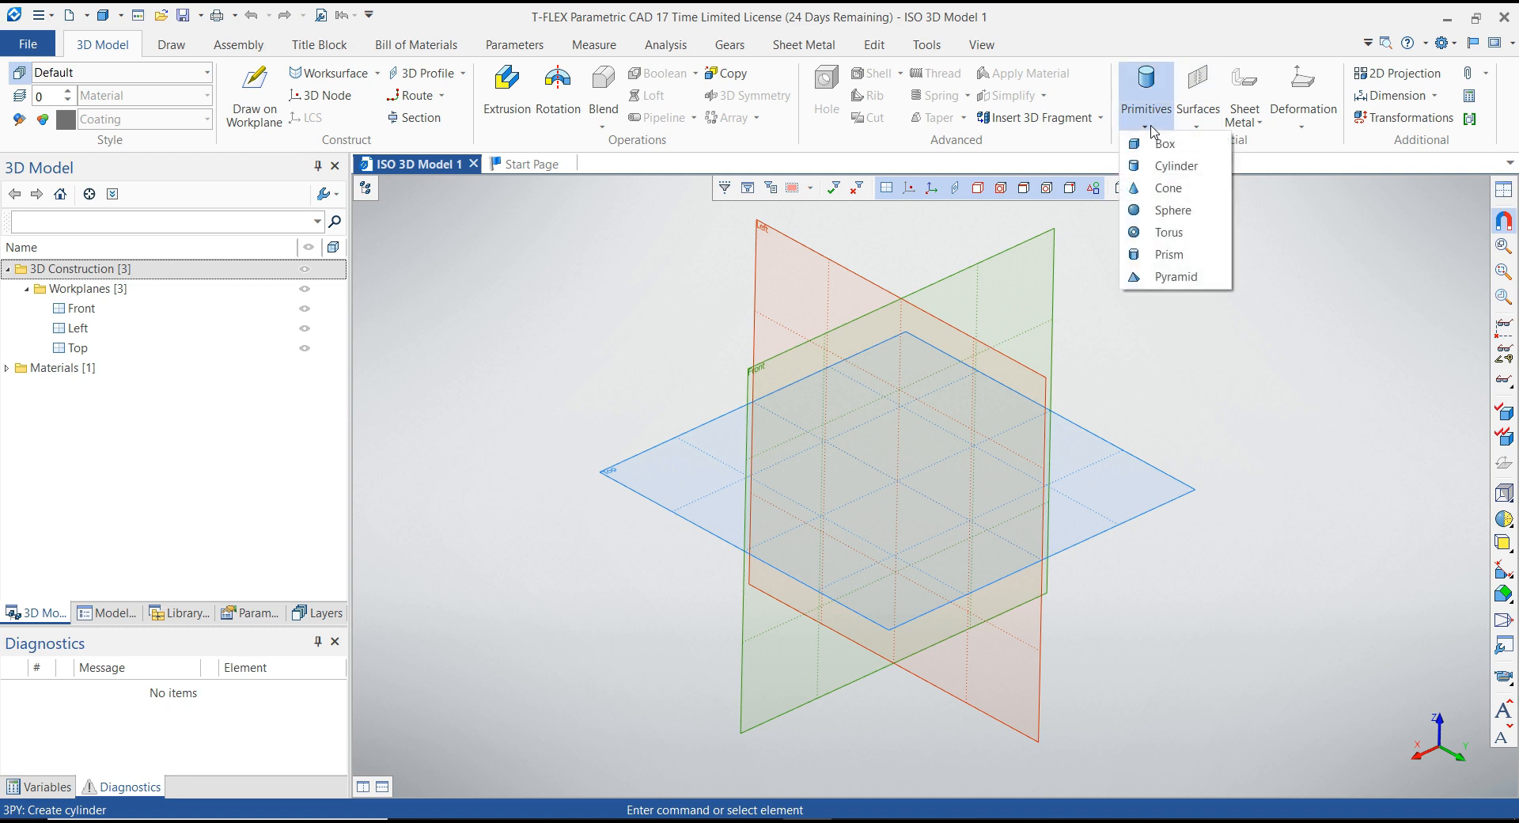
pyautogui.click(1202, 126)
pyautogui.click(1149, 128)
pyautogui.click(1165, 168)
pyautogui.scroll(1, 662, 340)
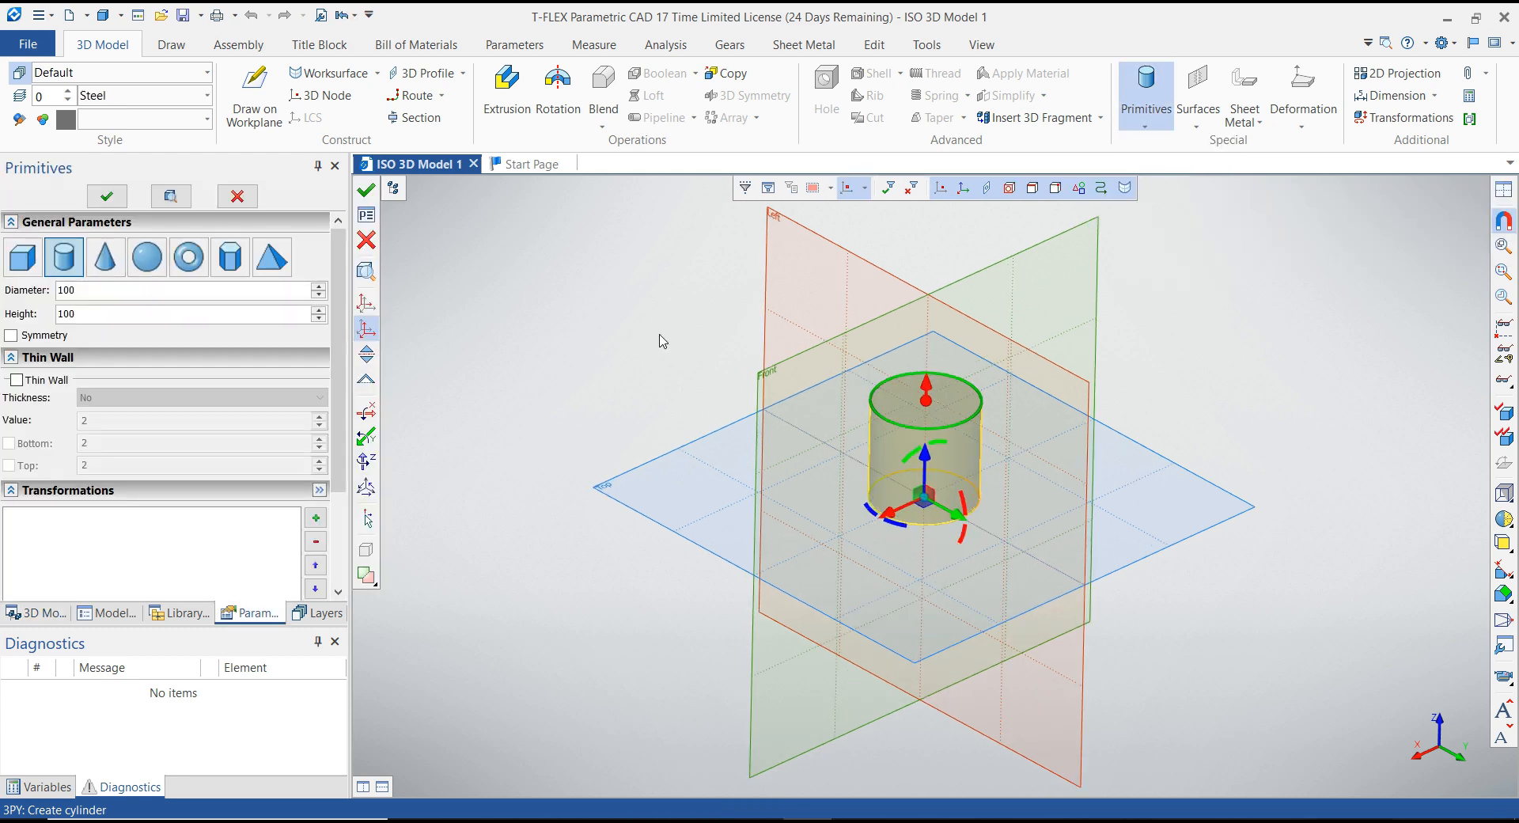
pyautogui.click(94, 288)
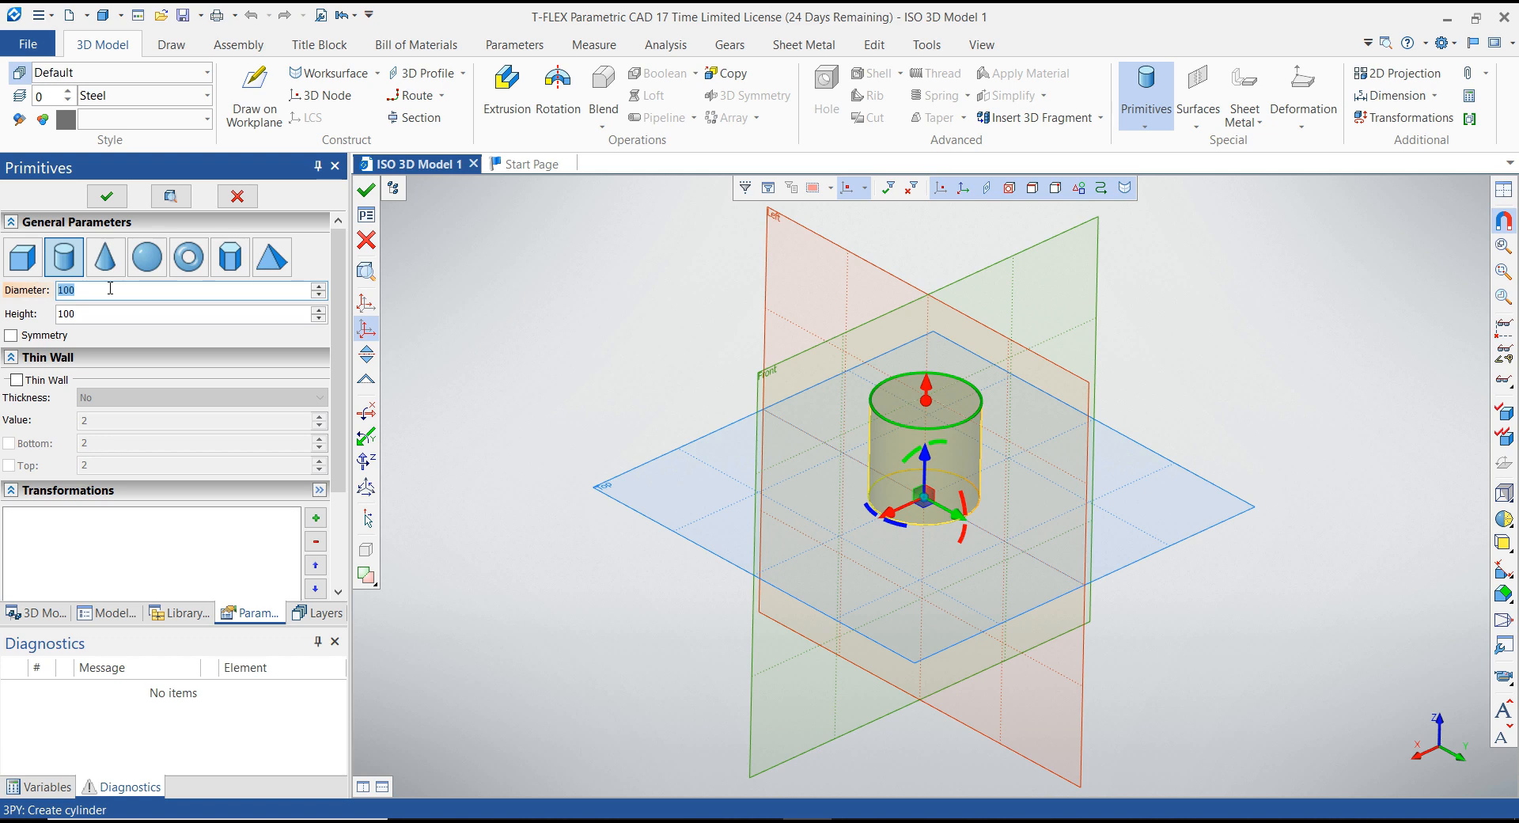
pyautogui.click(109, 314)
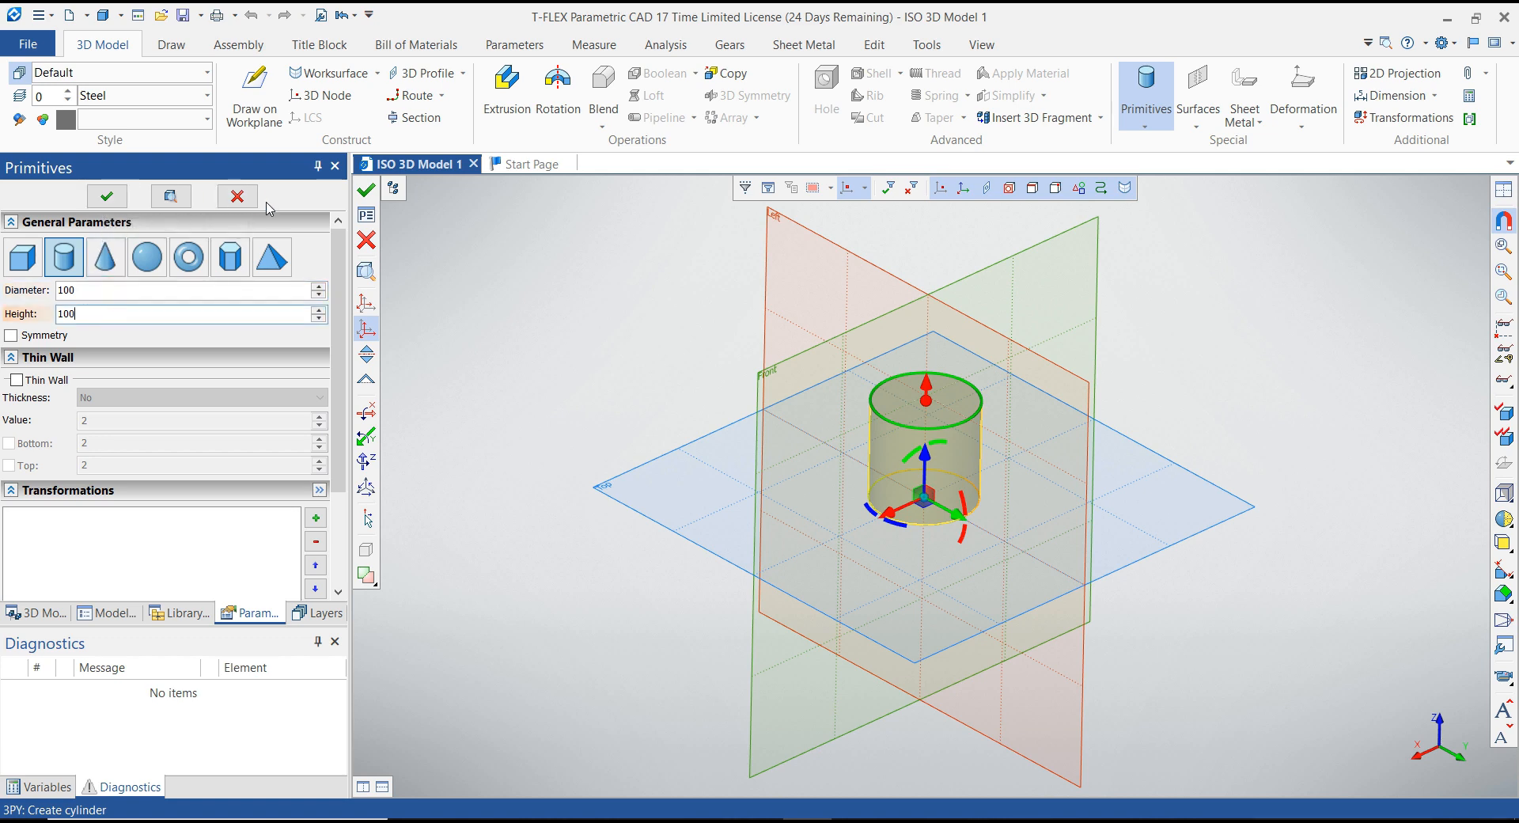
pyautogui.click(101, 199)
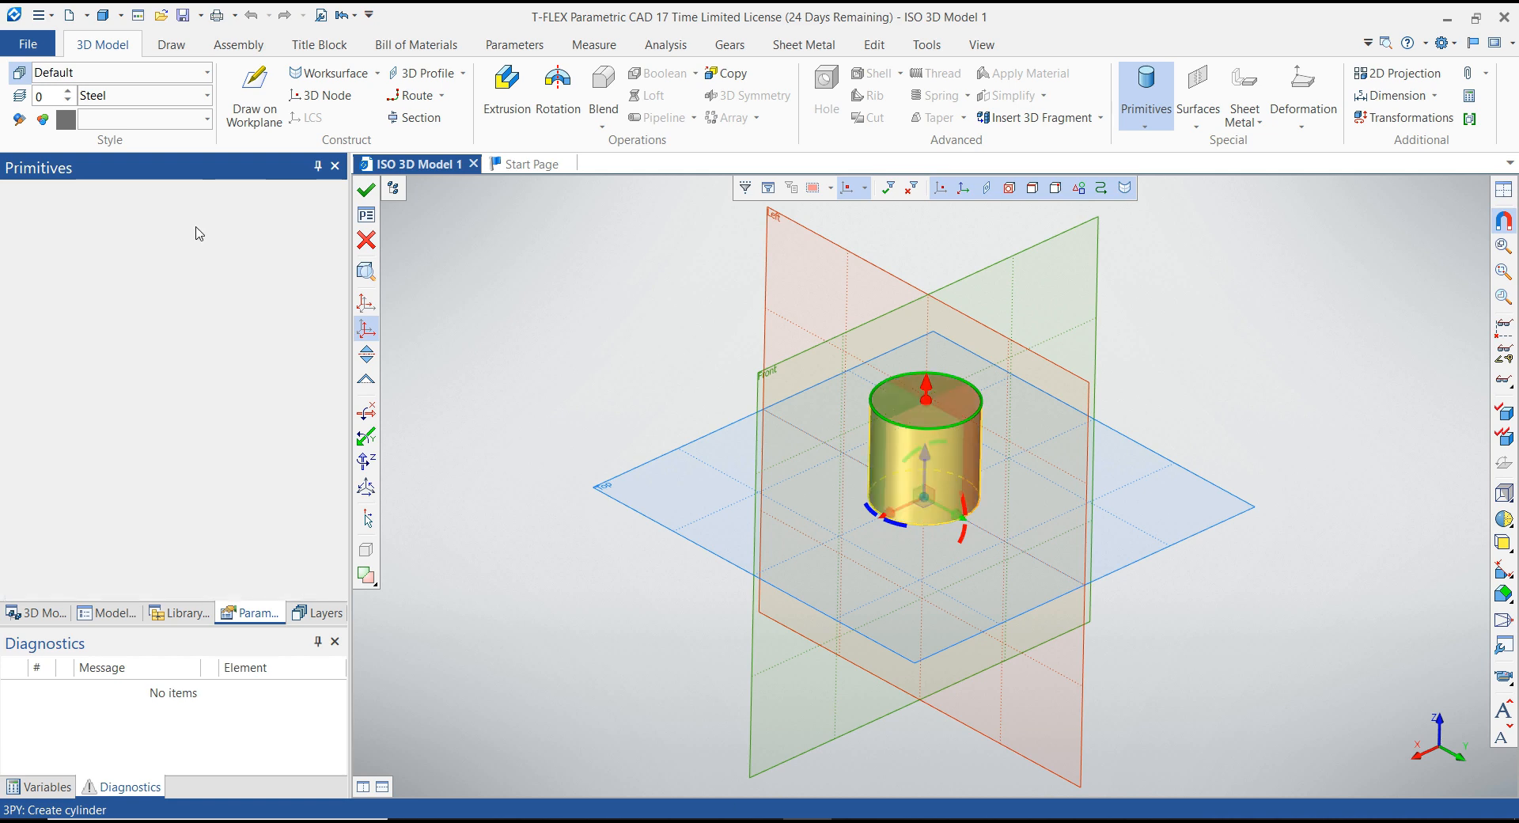
pyautogui.click(370, 244)
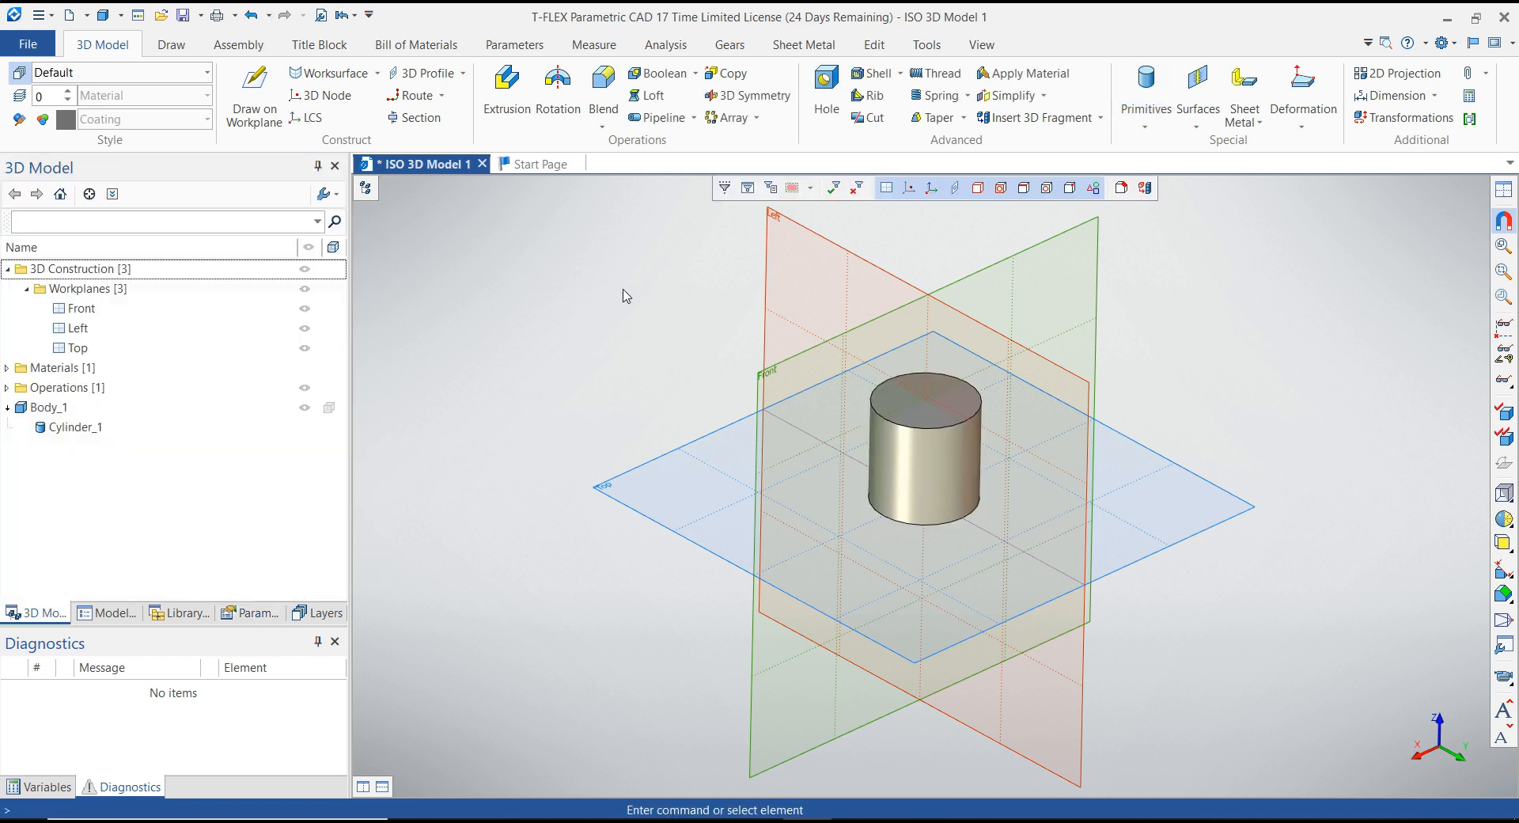
# Step: Hide the three standard workplanes and set the mesh quality of the 3D view to Ultra Fine
pyautogui.click(306, 289)
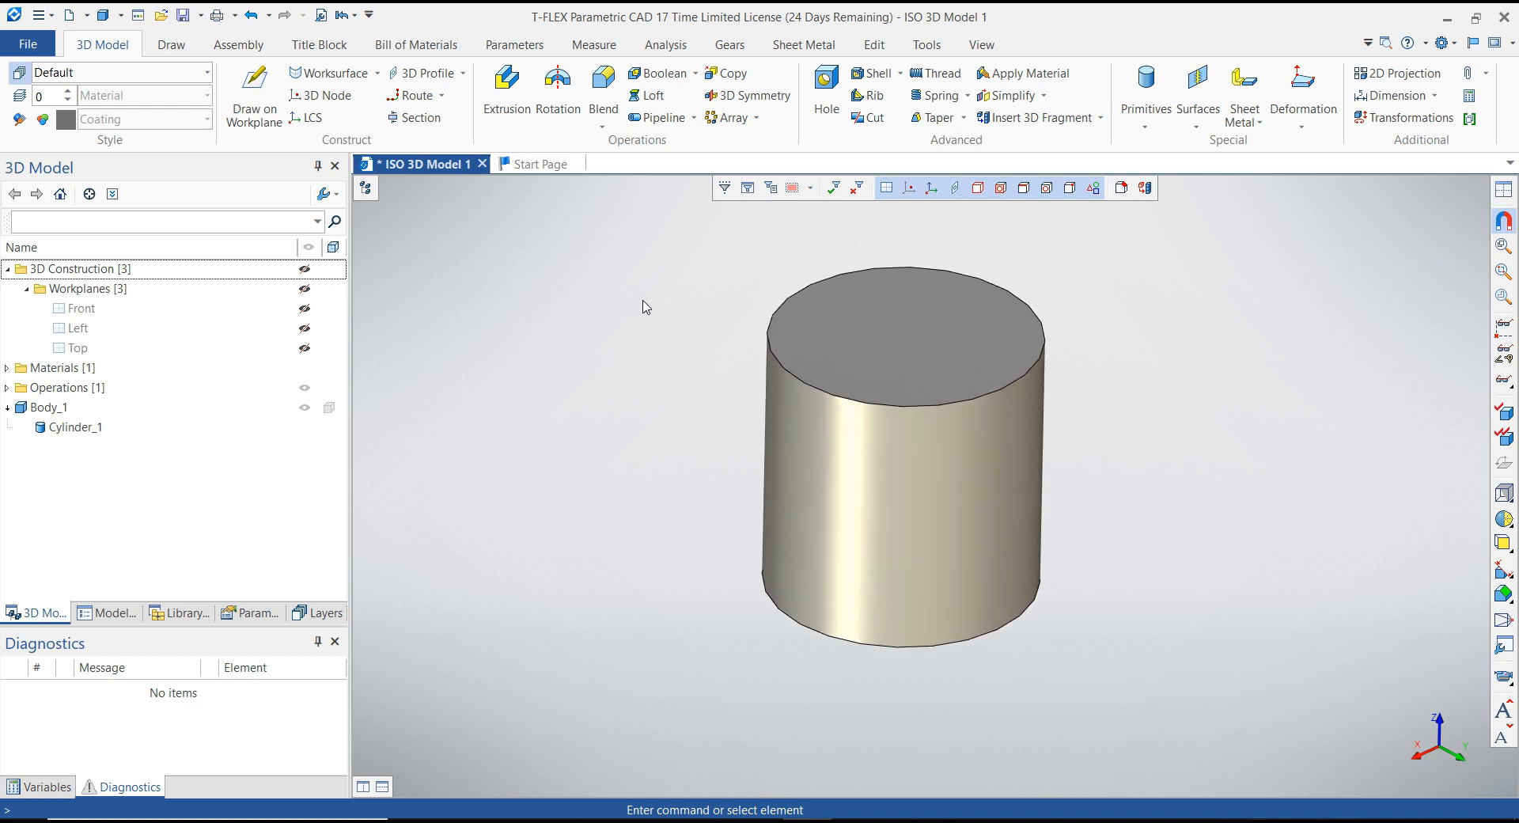
pyautogui.click(1503, 519)
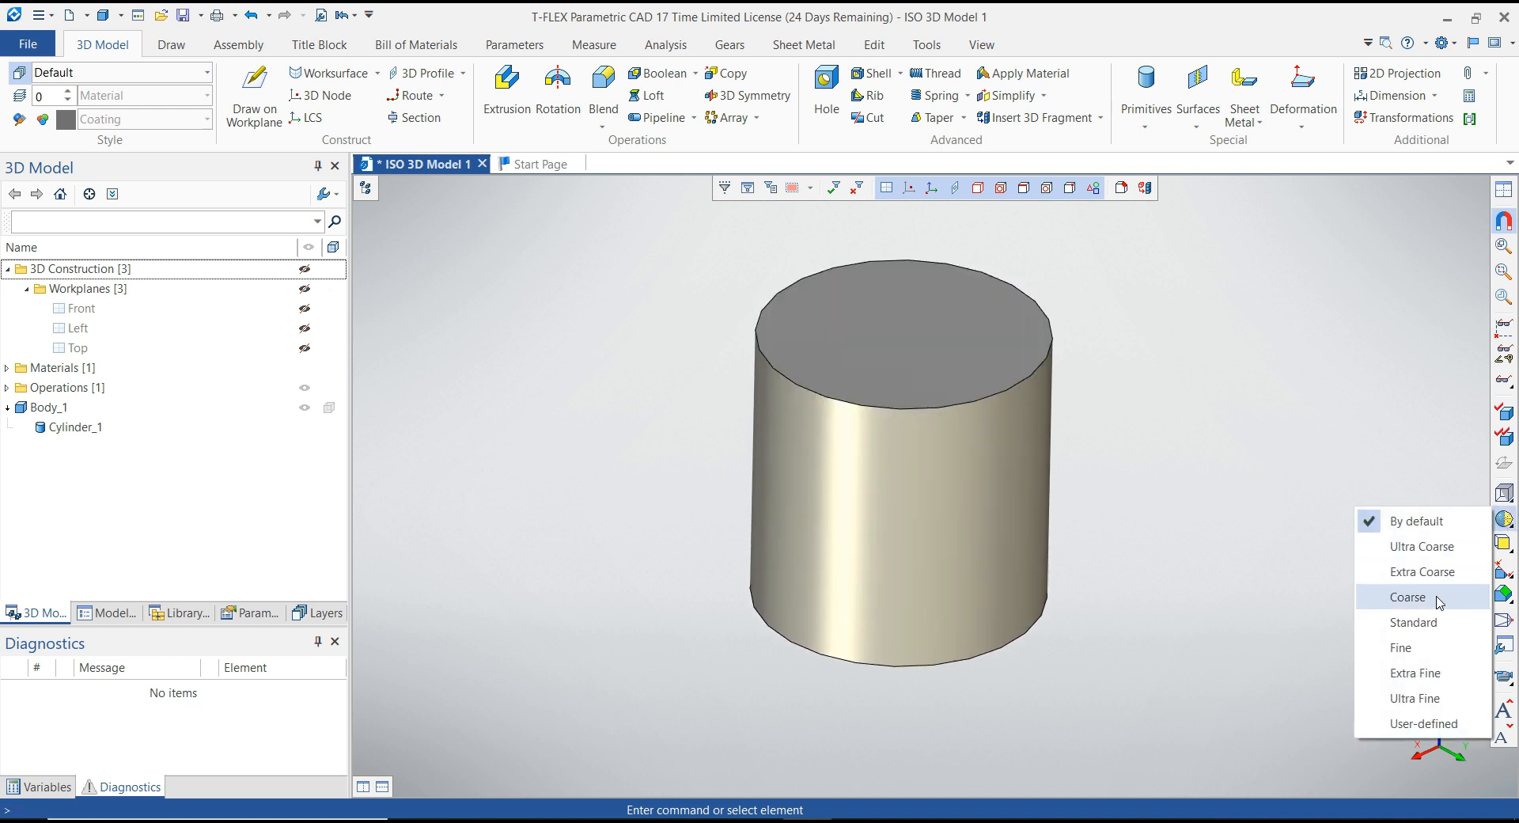
pyautogui.click(1427, 699)
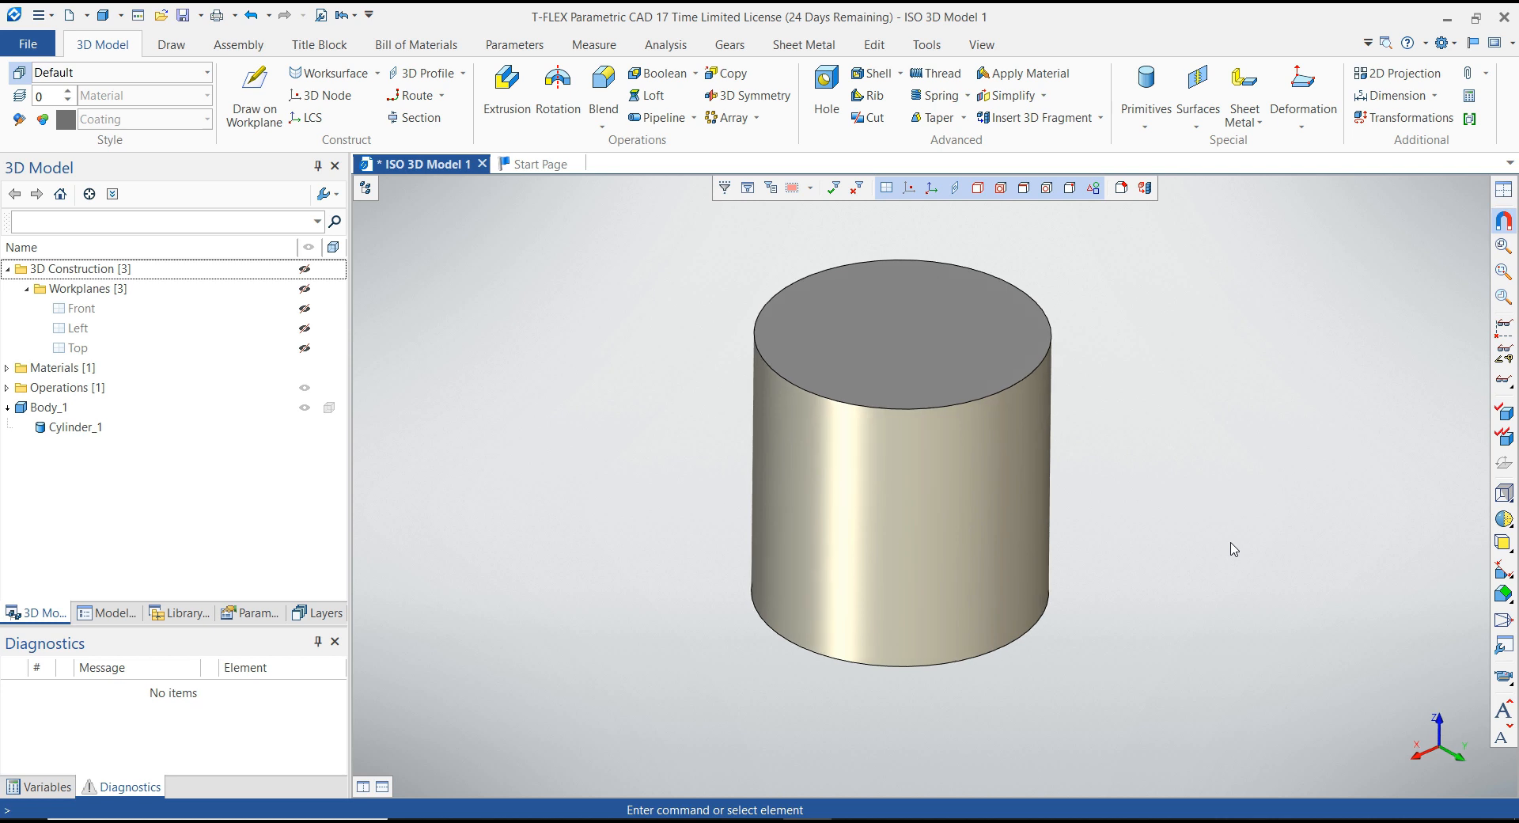
# Step: Apply a user-defined mesh quality with the angle tolerance lowered to the minimum end of its range
pyautogui.click(1503, 519)
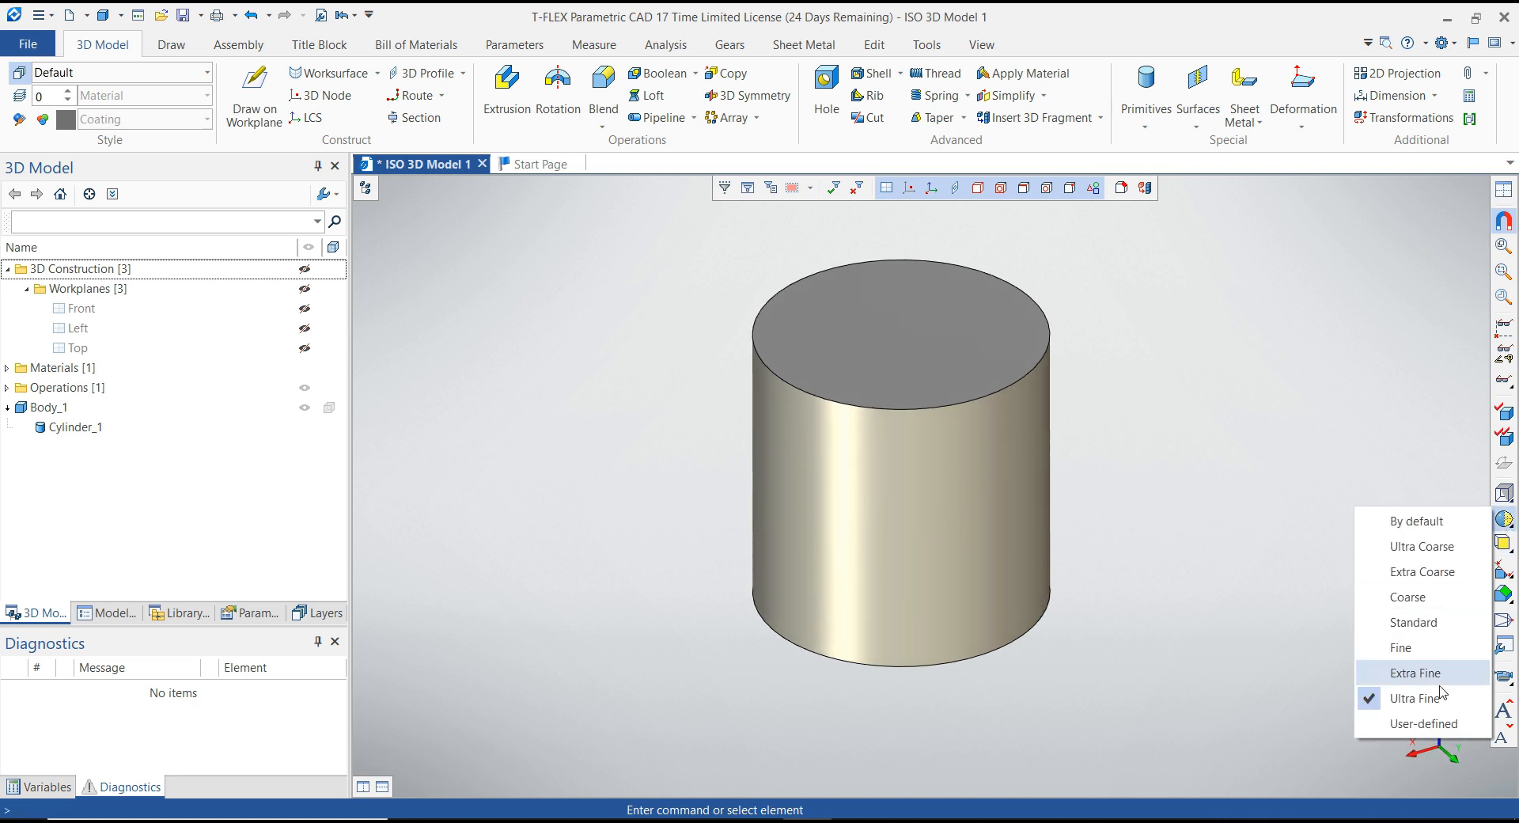
pyautogui.click(1424, 723)
pyautogui.moveTo(740, 285); pyautogui.dragTo(537, 229)
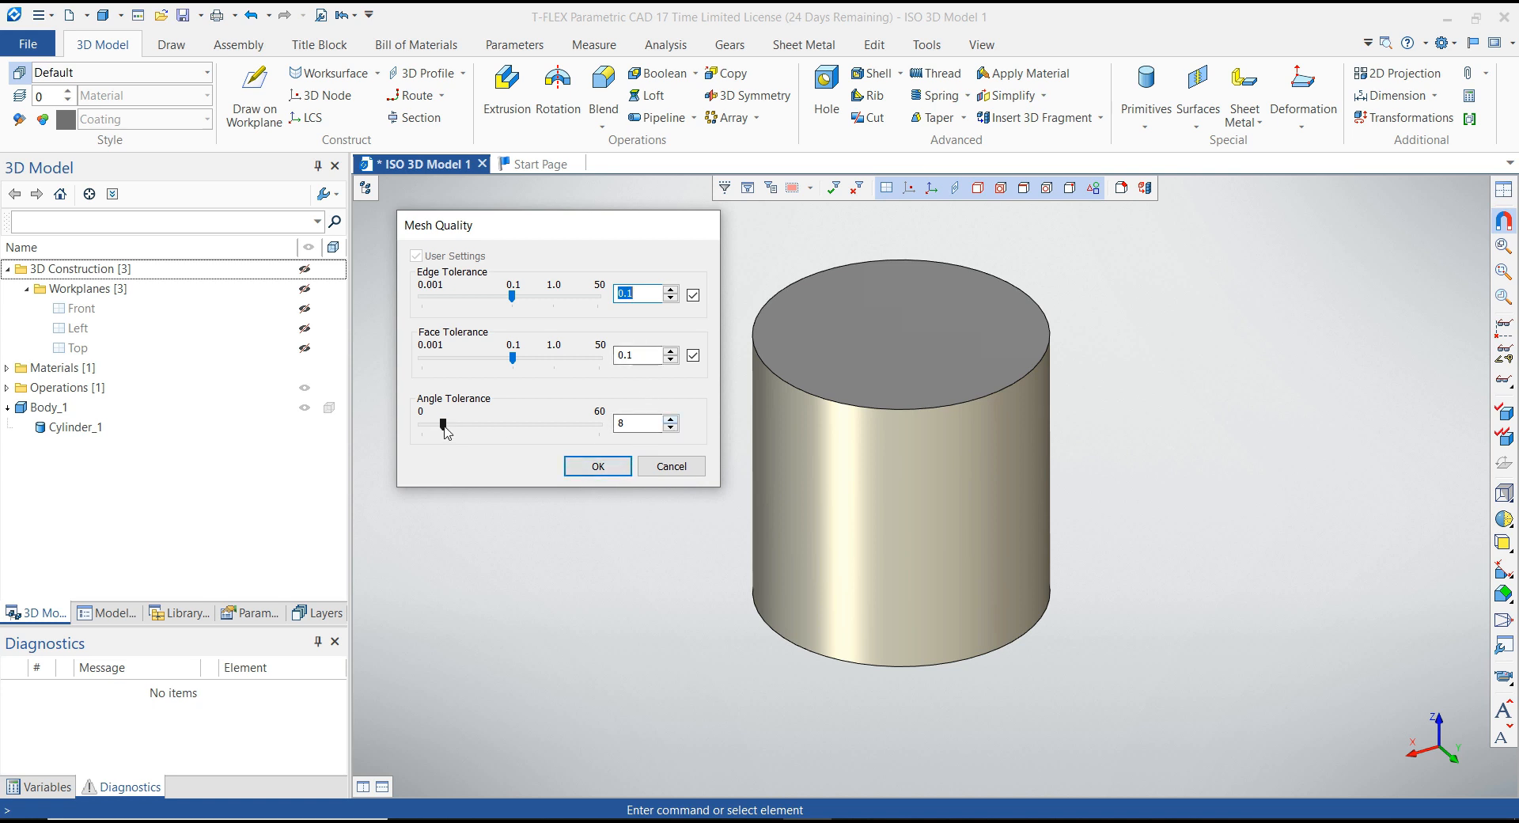
pyautogui.moveTo(444, 426); pyautogui.dragTo(423, 432)
pyautogui.click(595, 467)
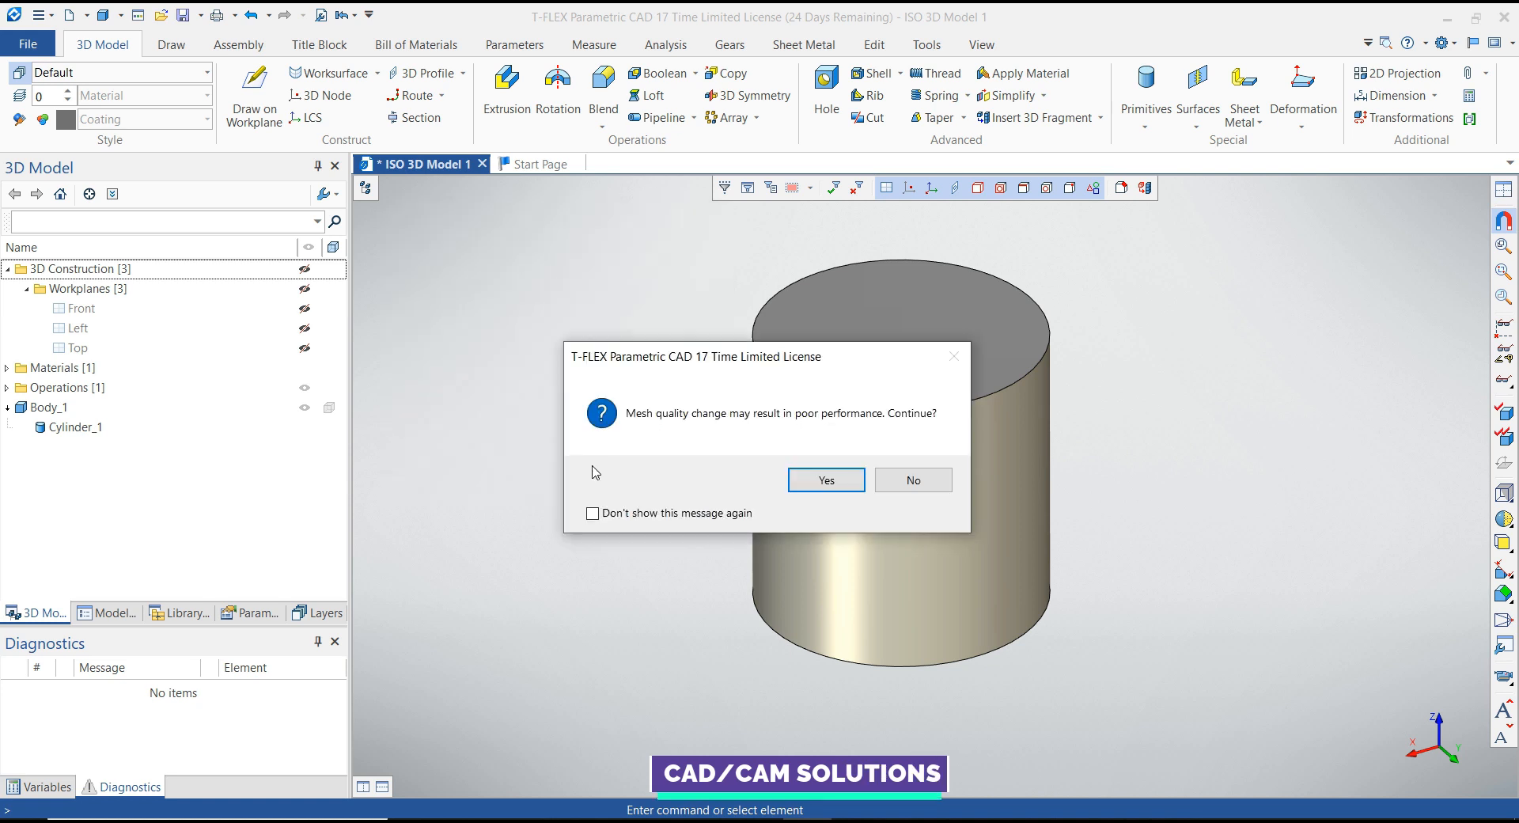
pyautogui.click(827, 479)
pyautogui.scroll(1, 632, 404)
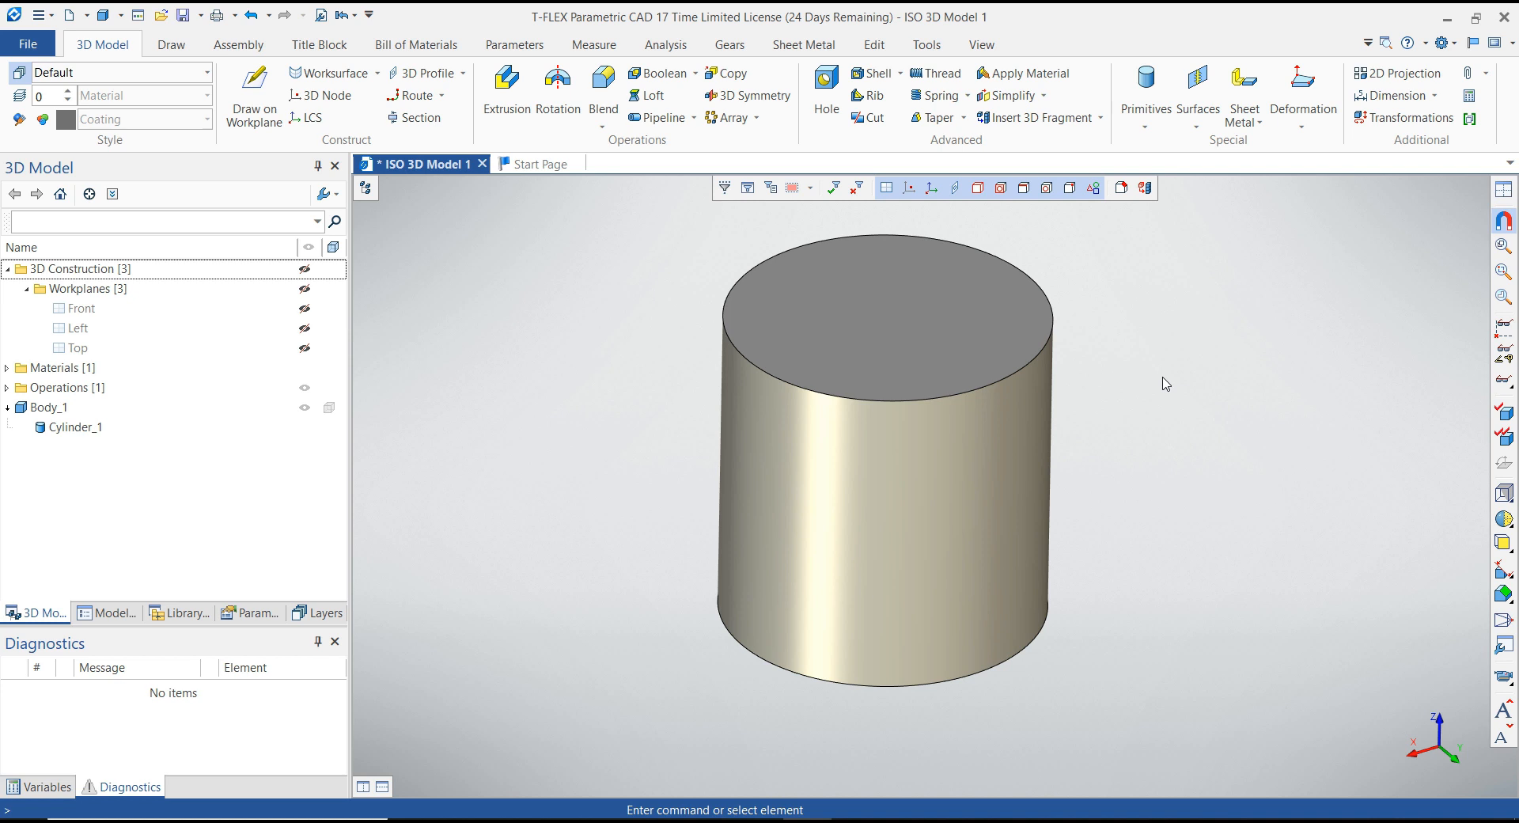
pyautogui.click(763, 398)
pyautogui.click(614, 346)
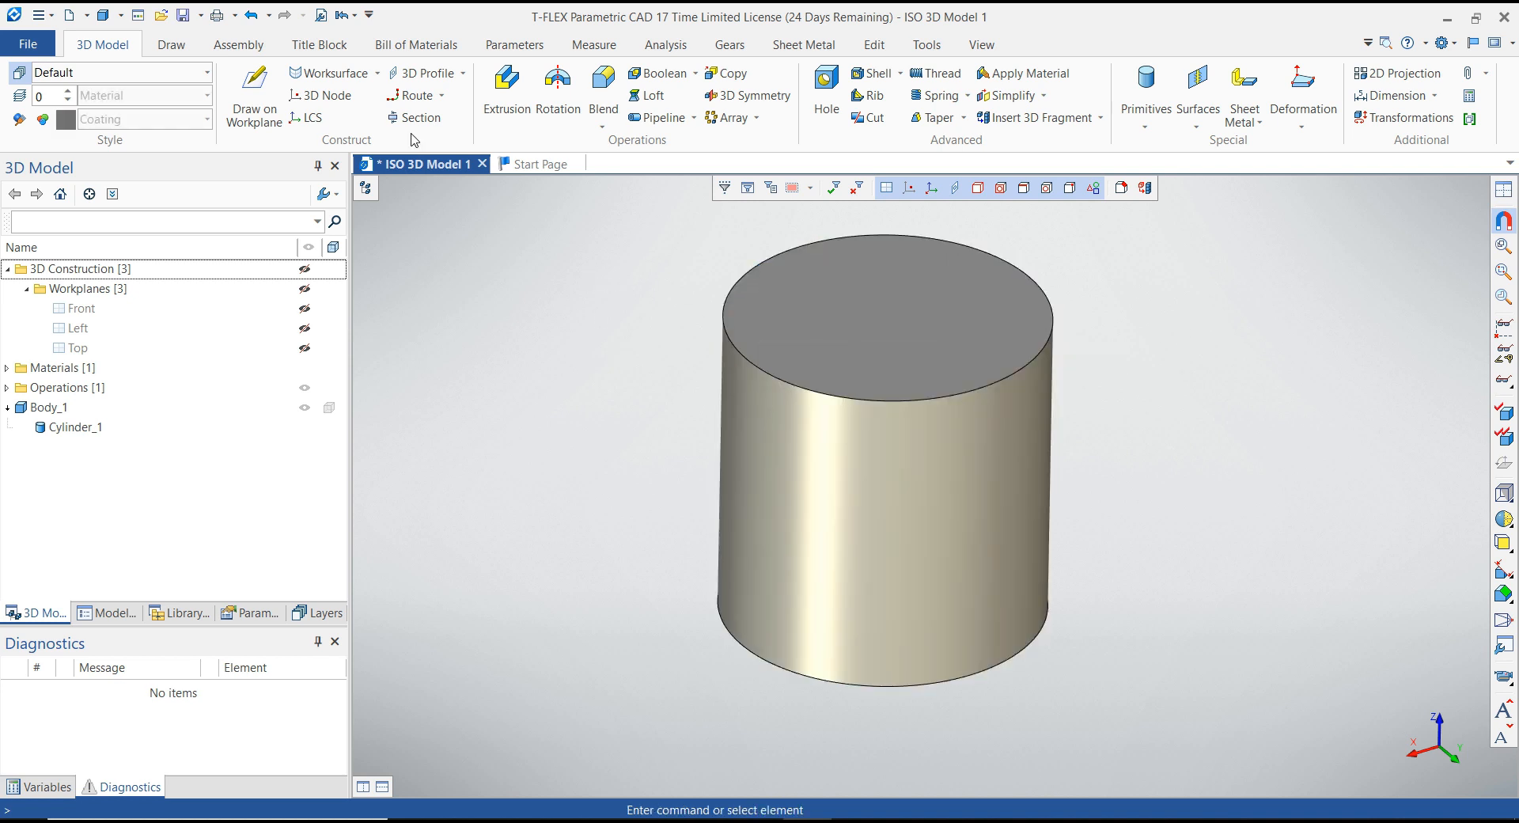
# Step: Construct a worksurface on the cylinder's side face with offset 0 and Angular units
pyautogui.click(377, 73)
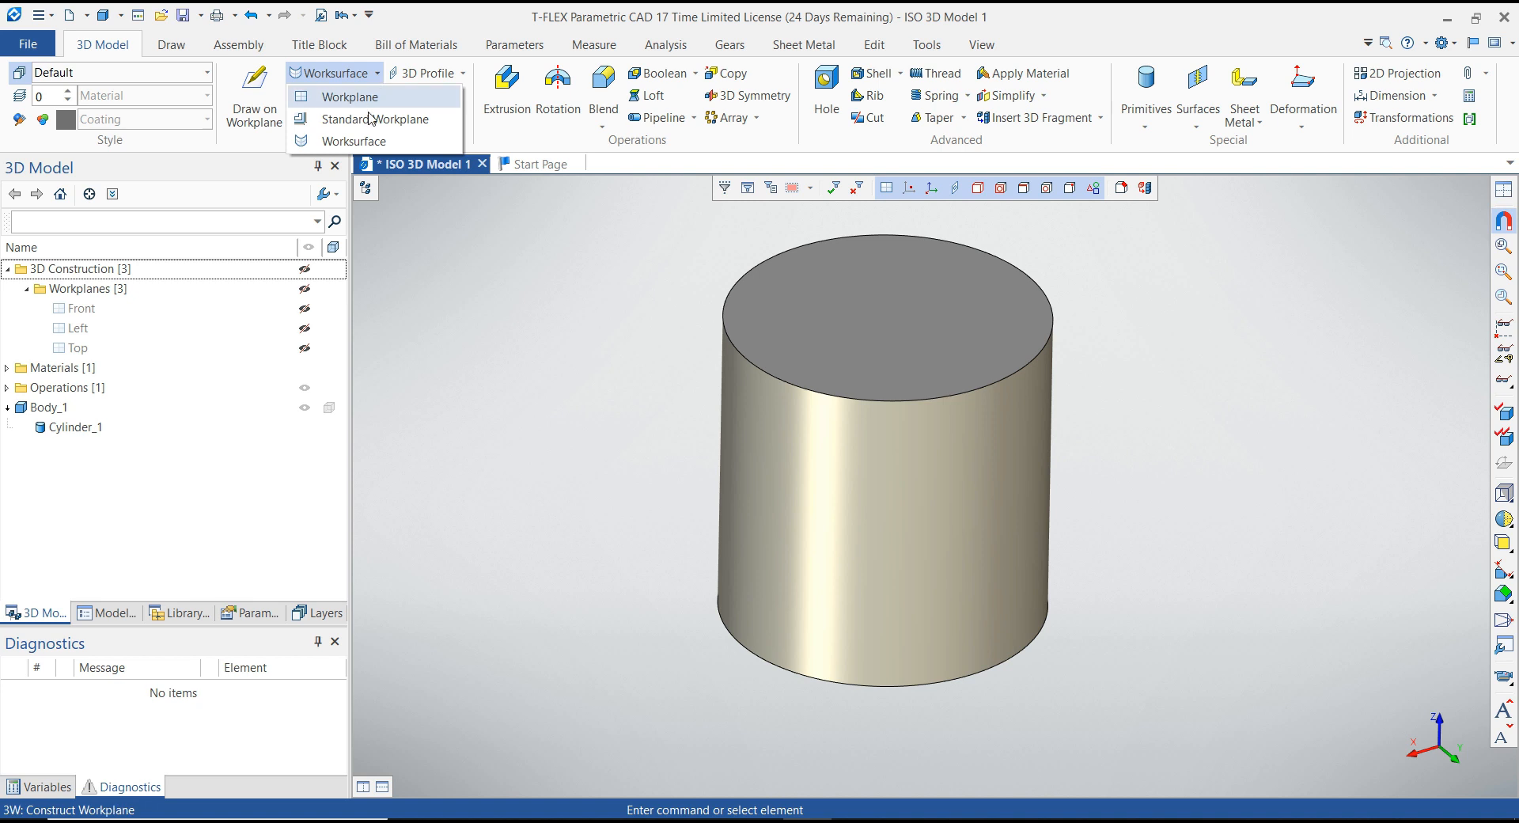
pyautogui.click(341, 145)
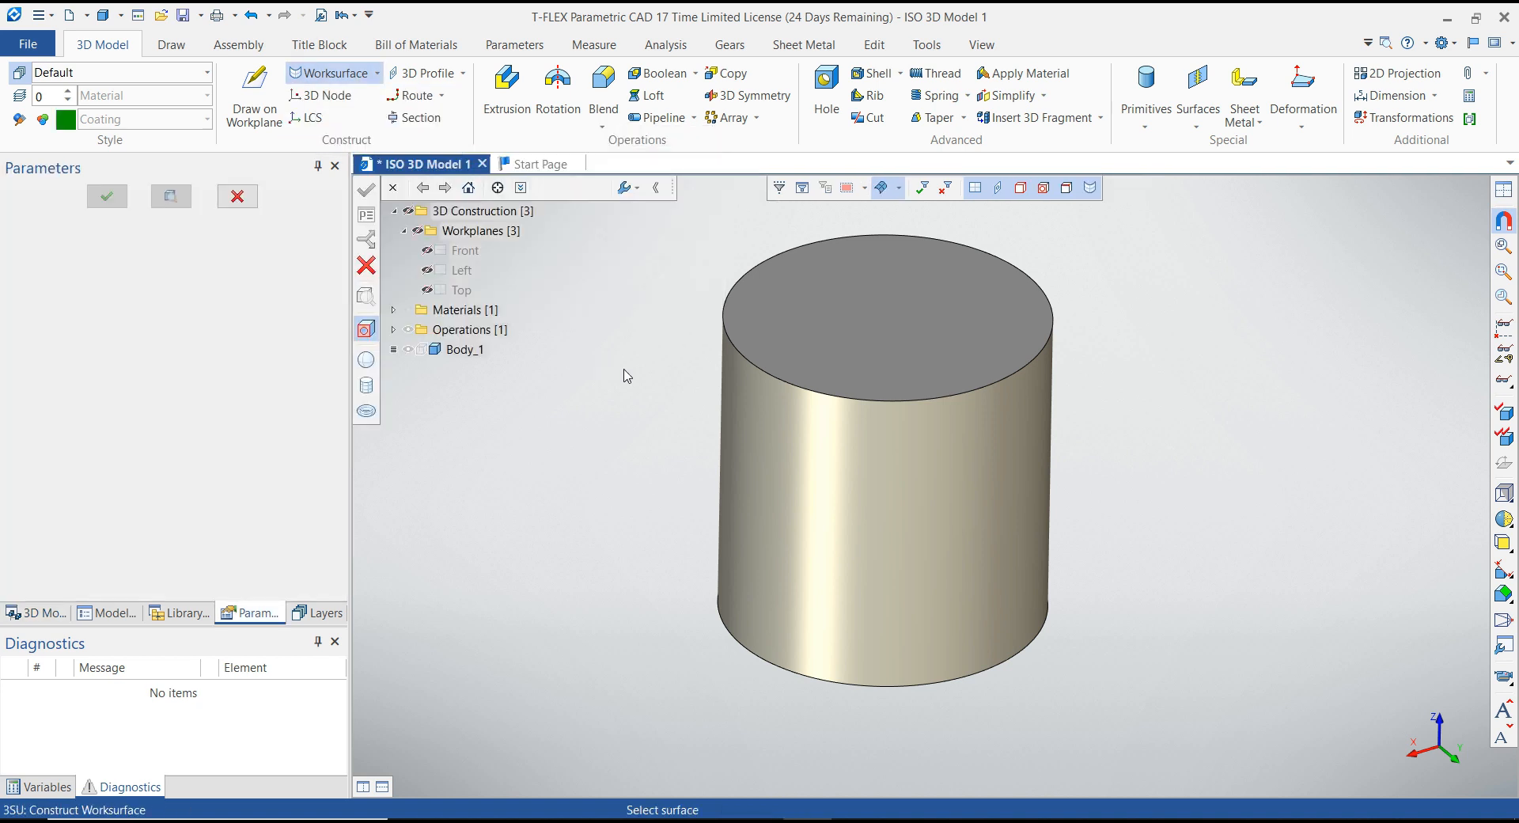
pyautogui.click(748, 396)
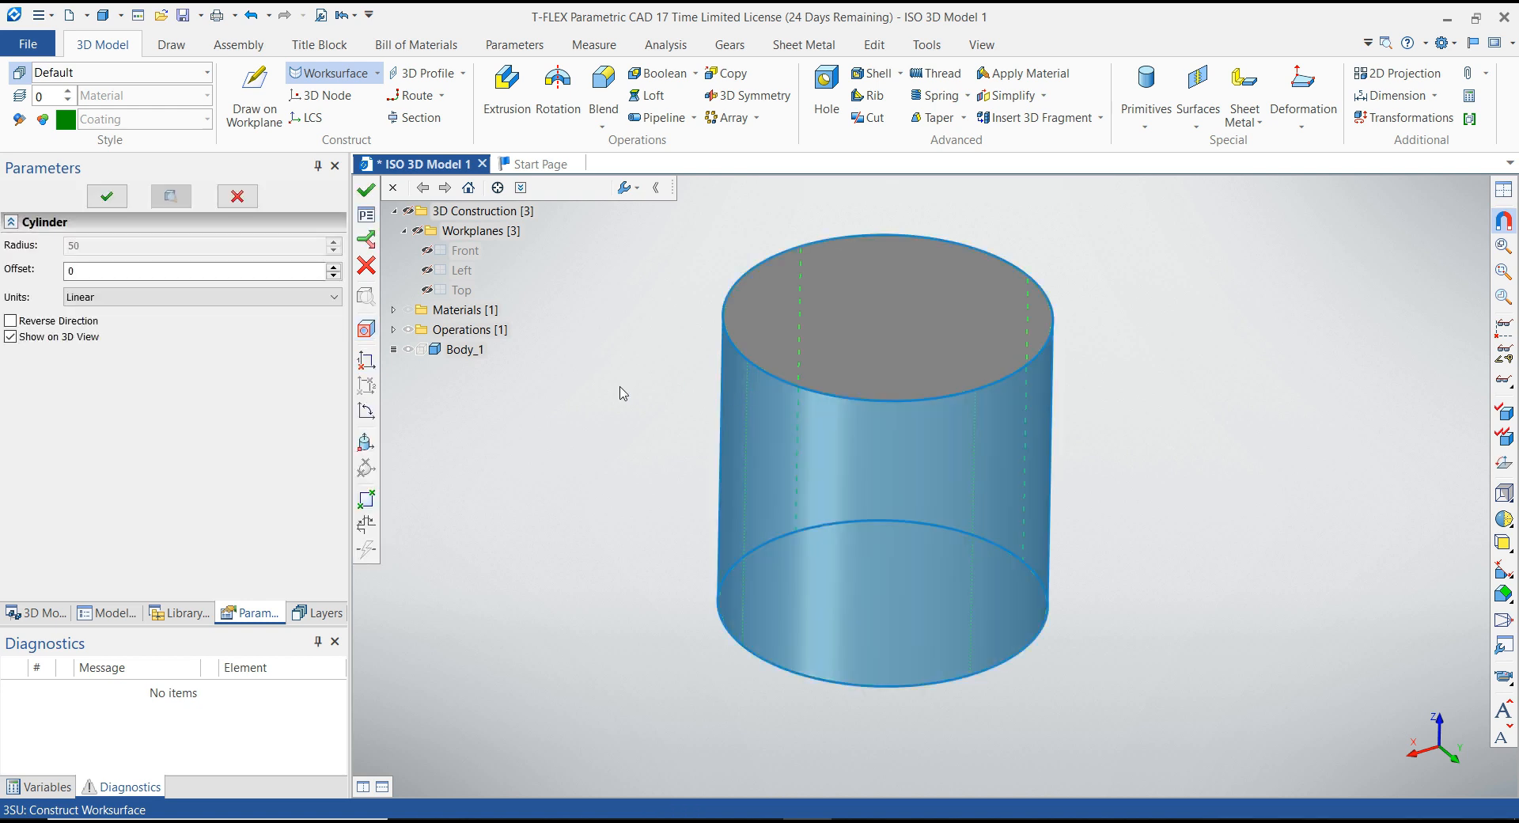
pyautogui.click(42, 274)
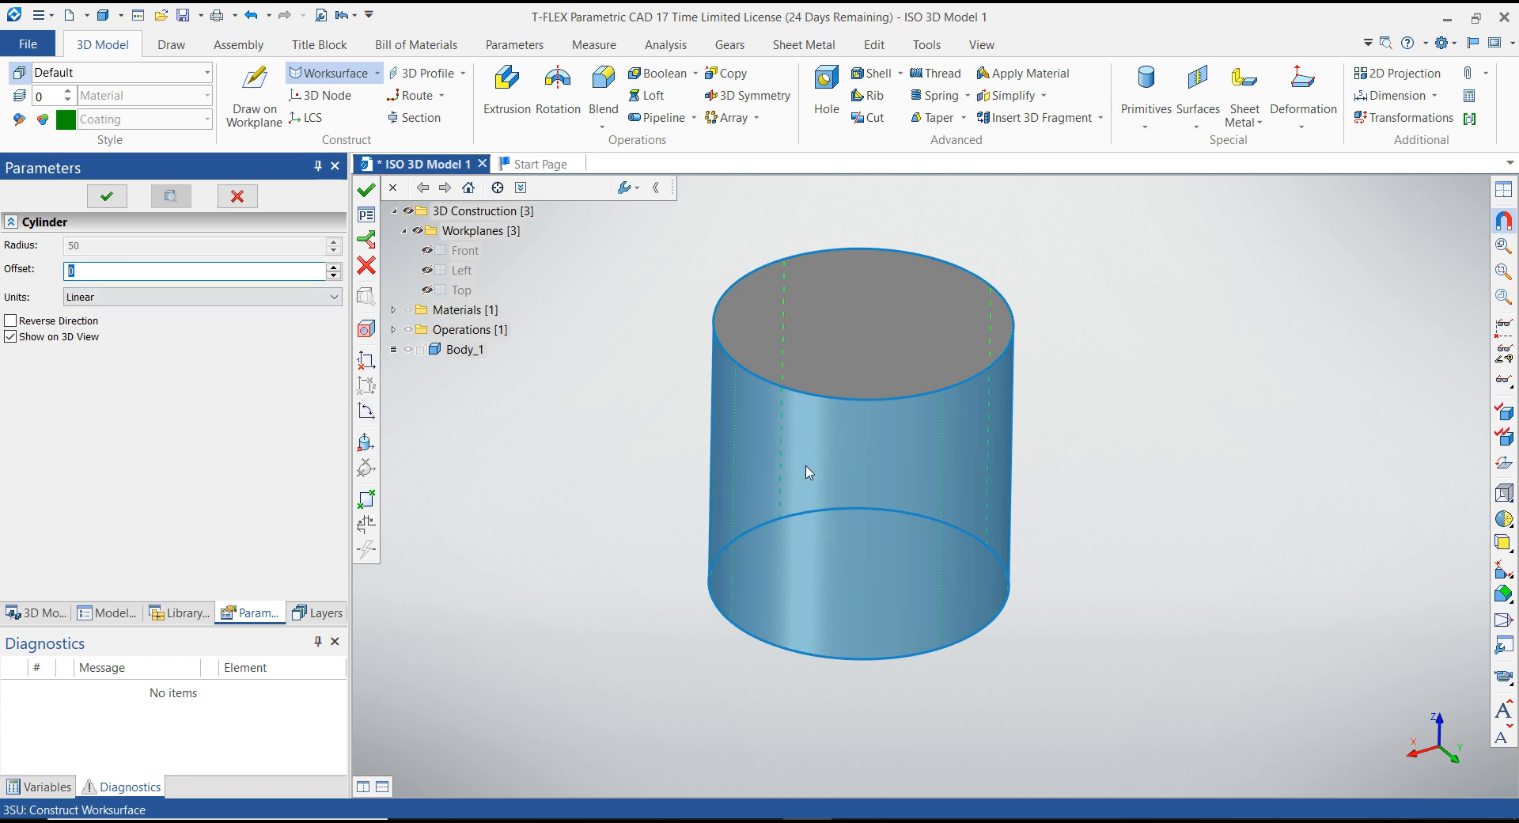
pyautogui.click(98, 299)
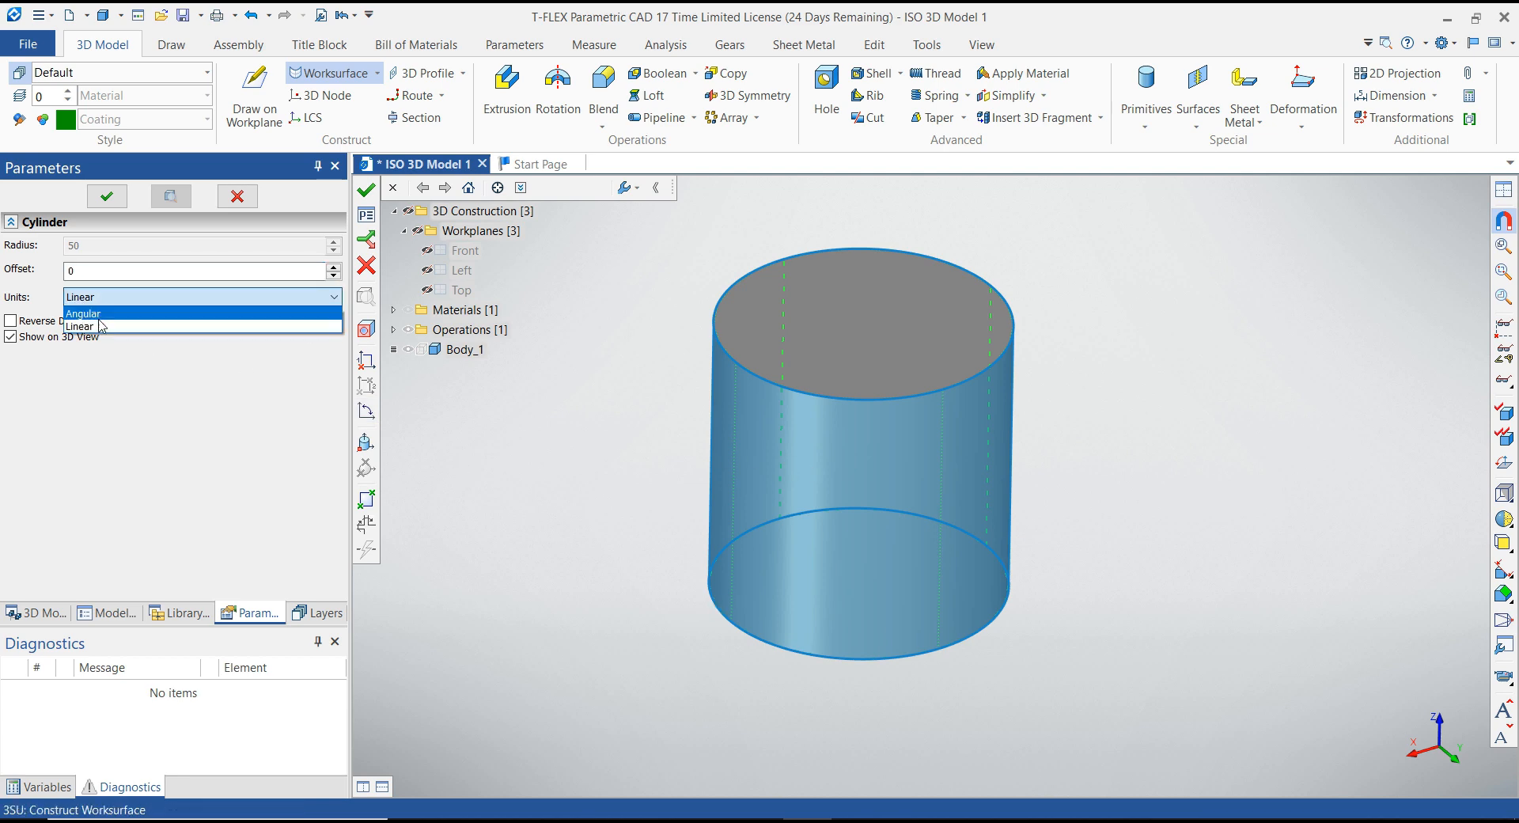
pyautogui.click(94, 313)
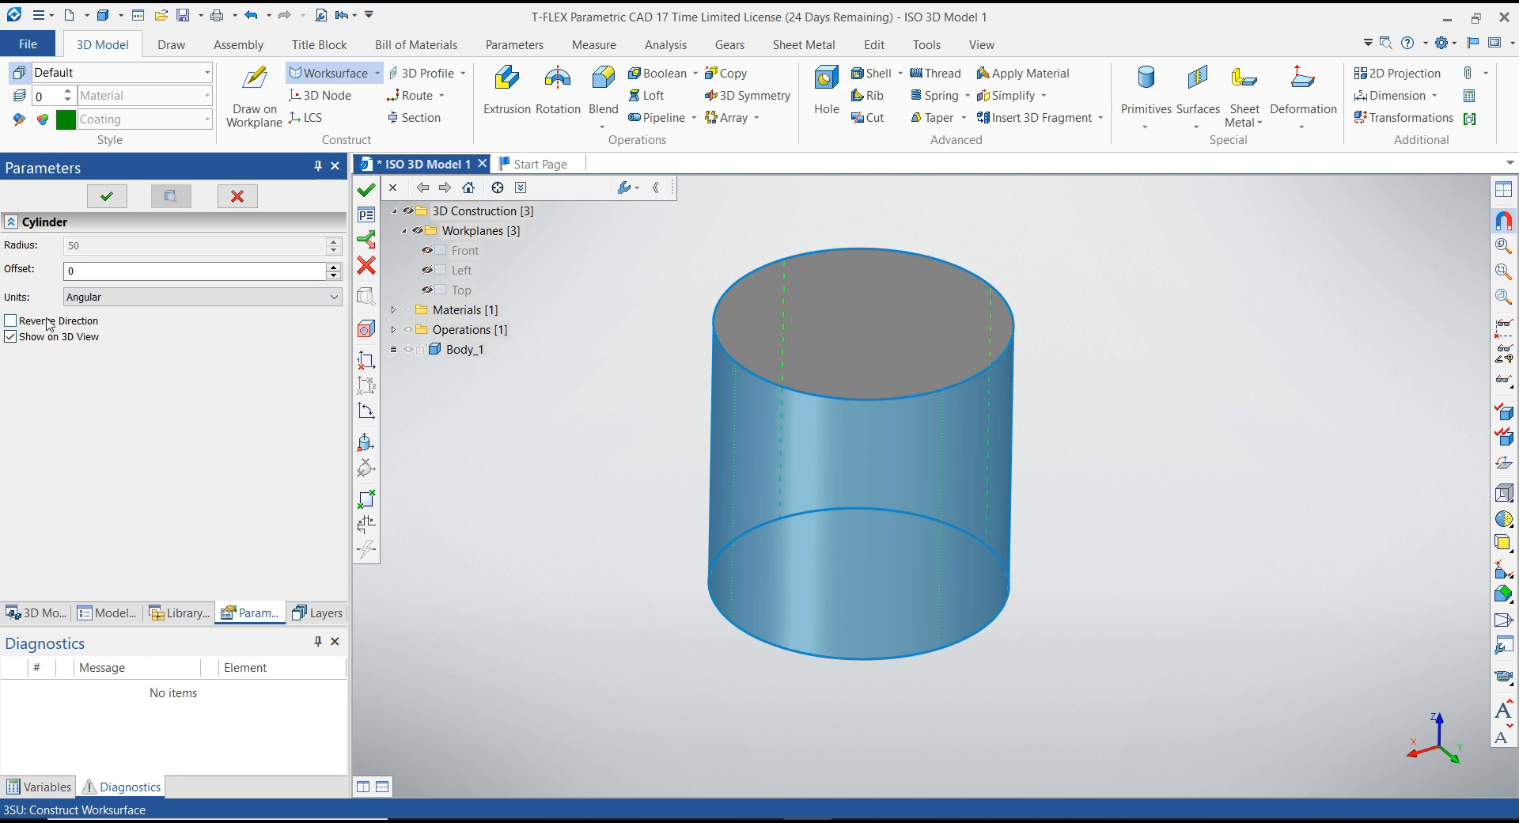
pyautogui.click(366, 190)
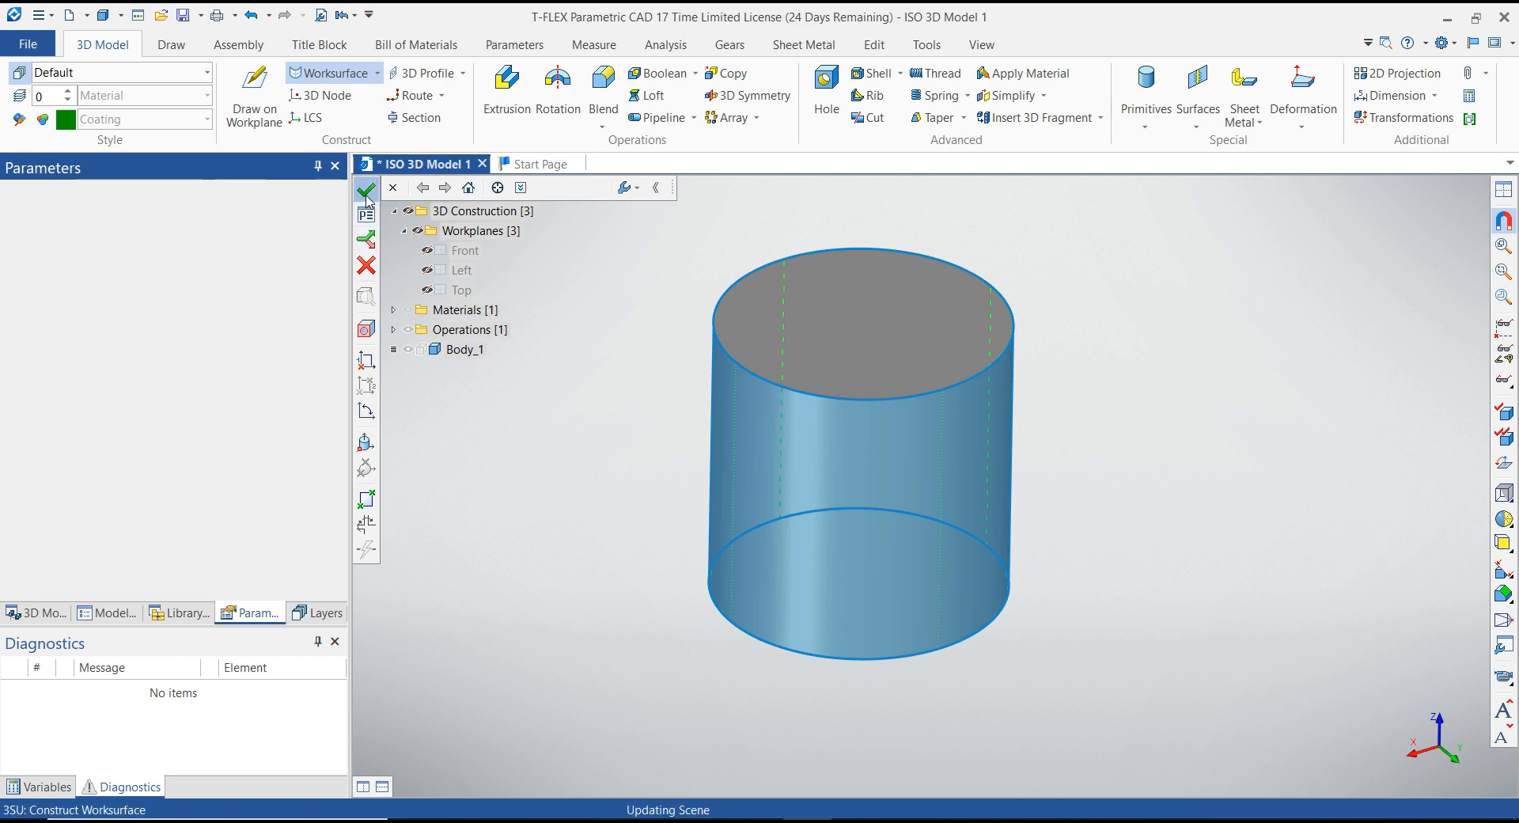
pyautogui.scroll(-1, 603, 367)
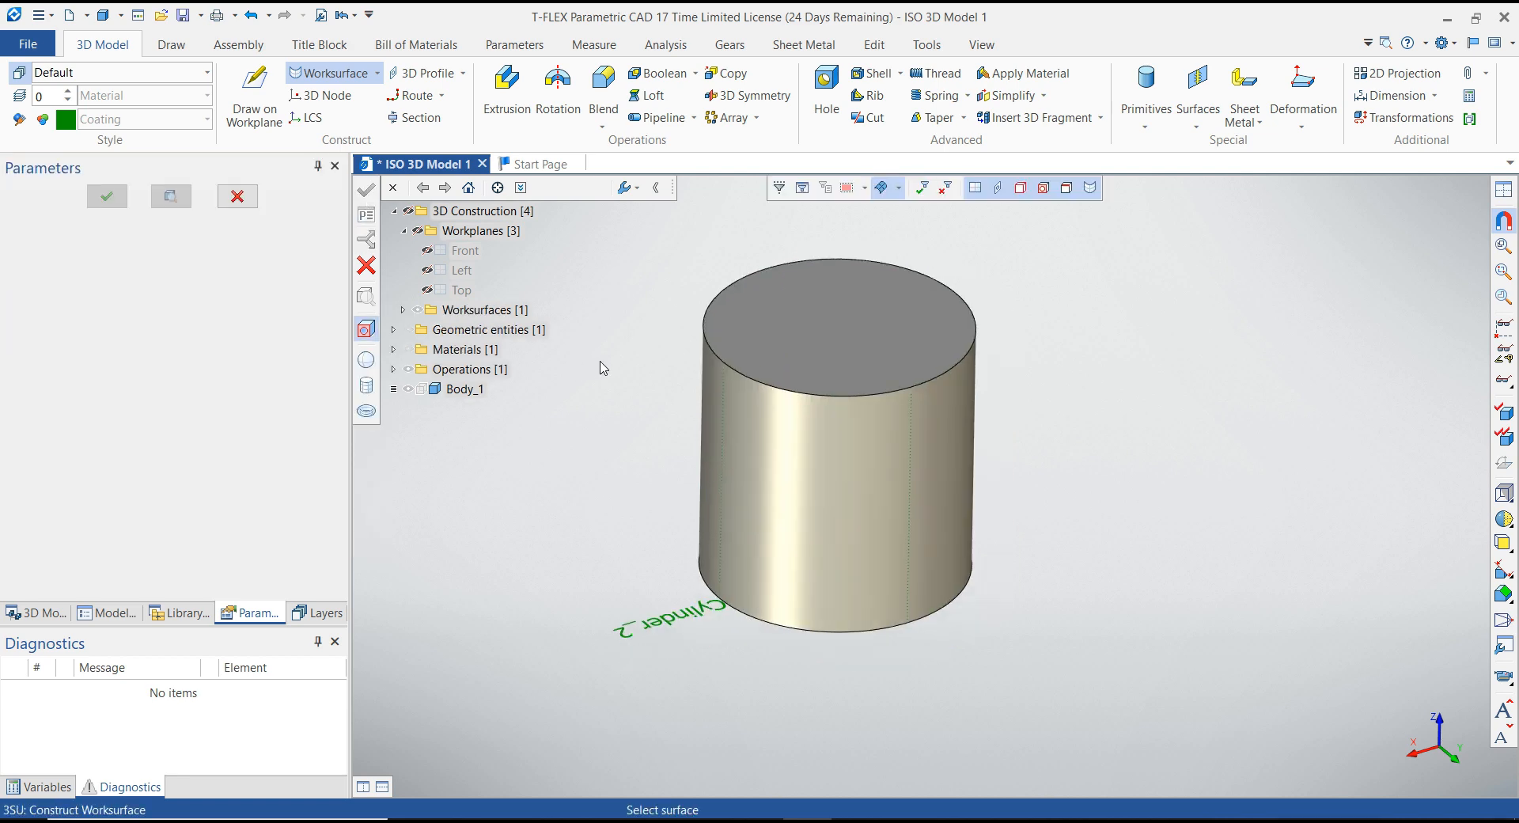
pyautogui.press('Escape')
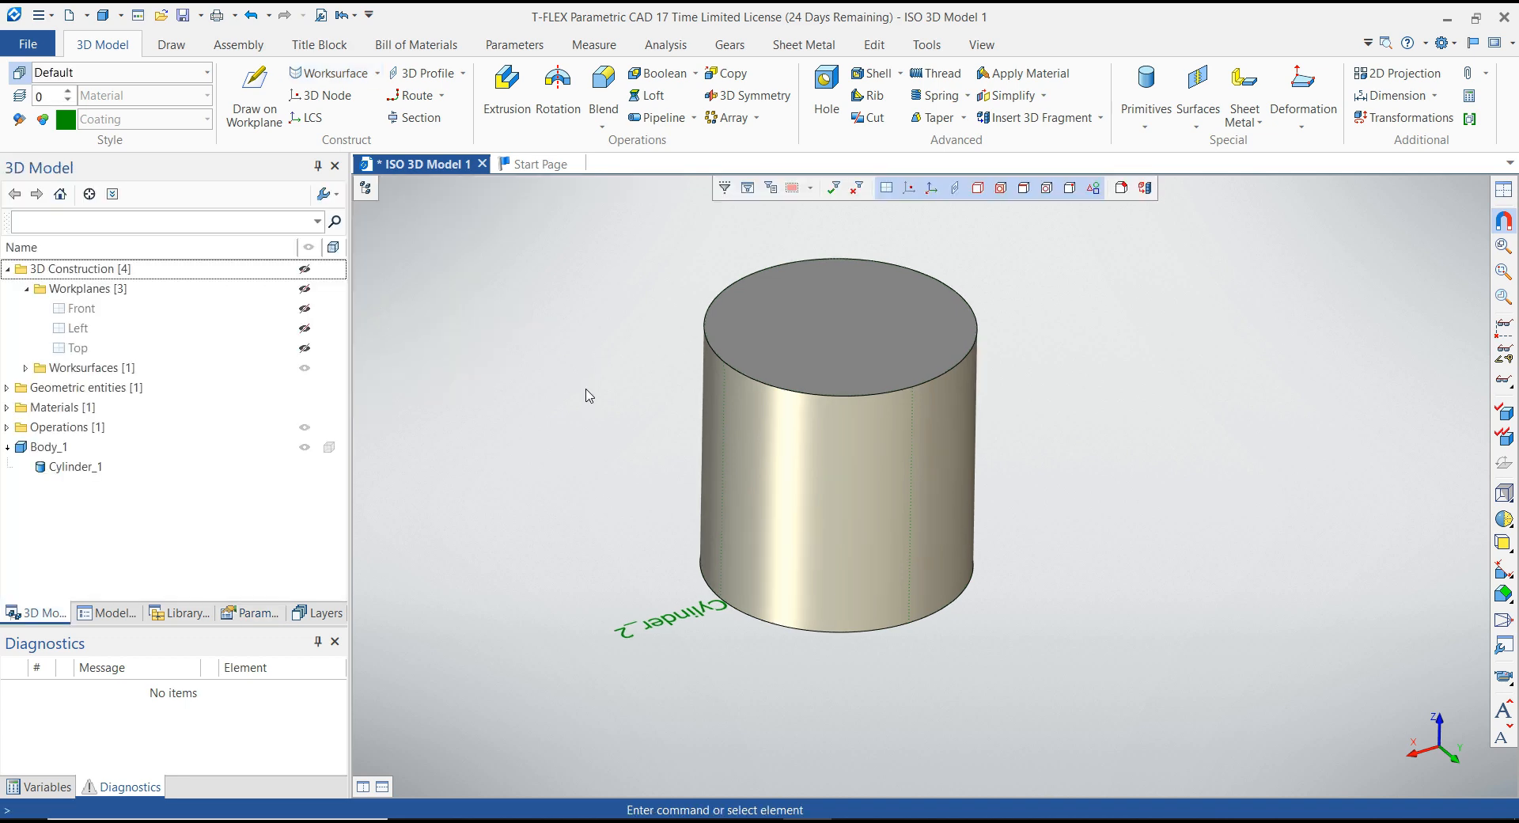
# Step: Open the cylindrical worksurface on the cylinder's side face for 2D drawing
pyautogui.scroll(1, 589, 398)
pyautogui.moveTo(588, 392); pyautogui.dragTo(586, 392, button='middle')
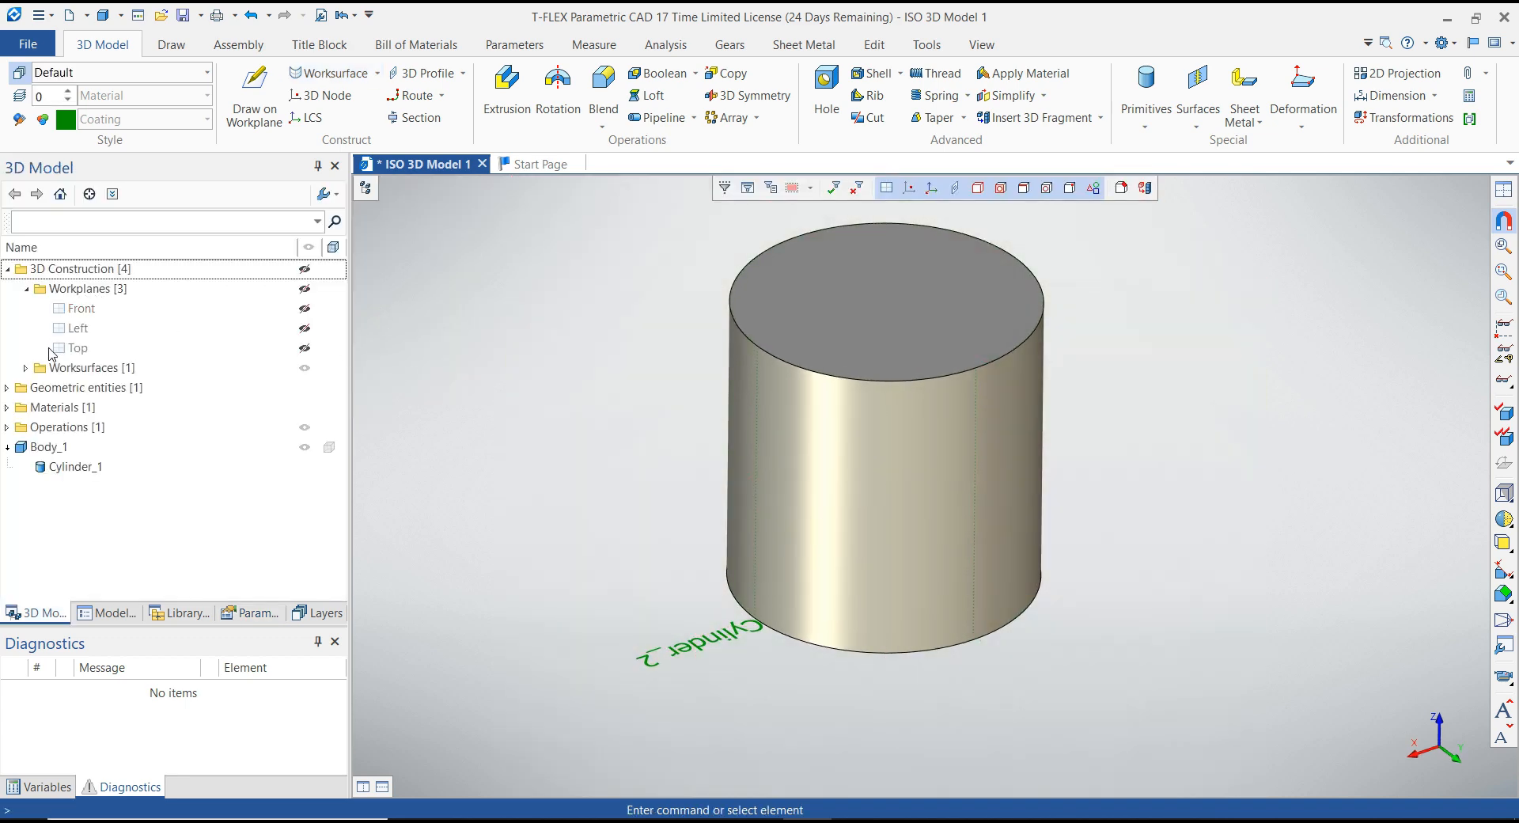
pyautogui.click(31, 369)
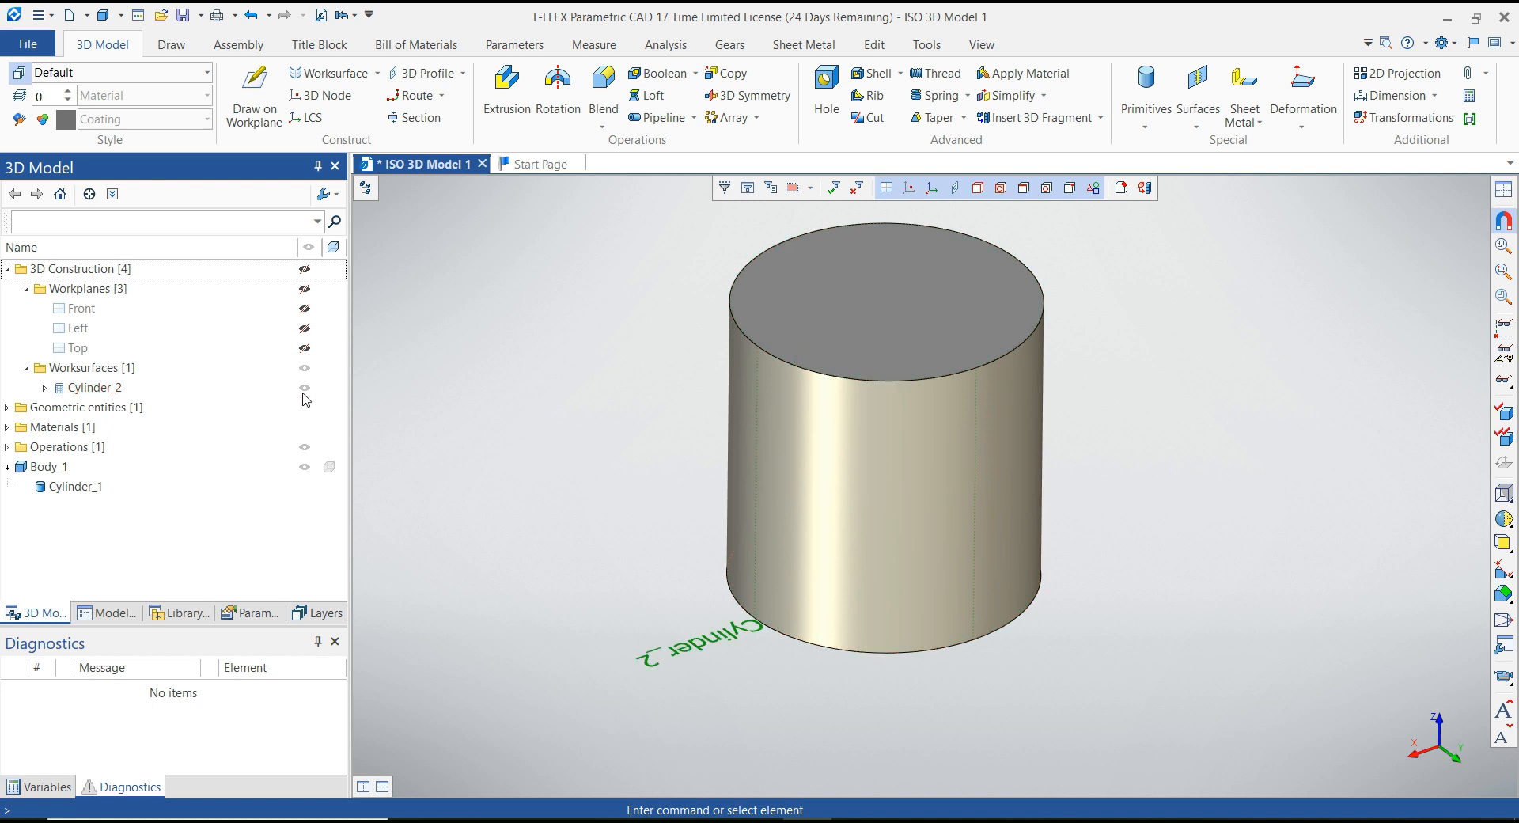
pyautogui.click(306, 390)
pyautogui.click(307, 389)
pyautogui.click(758, 608)
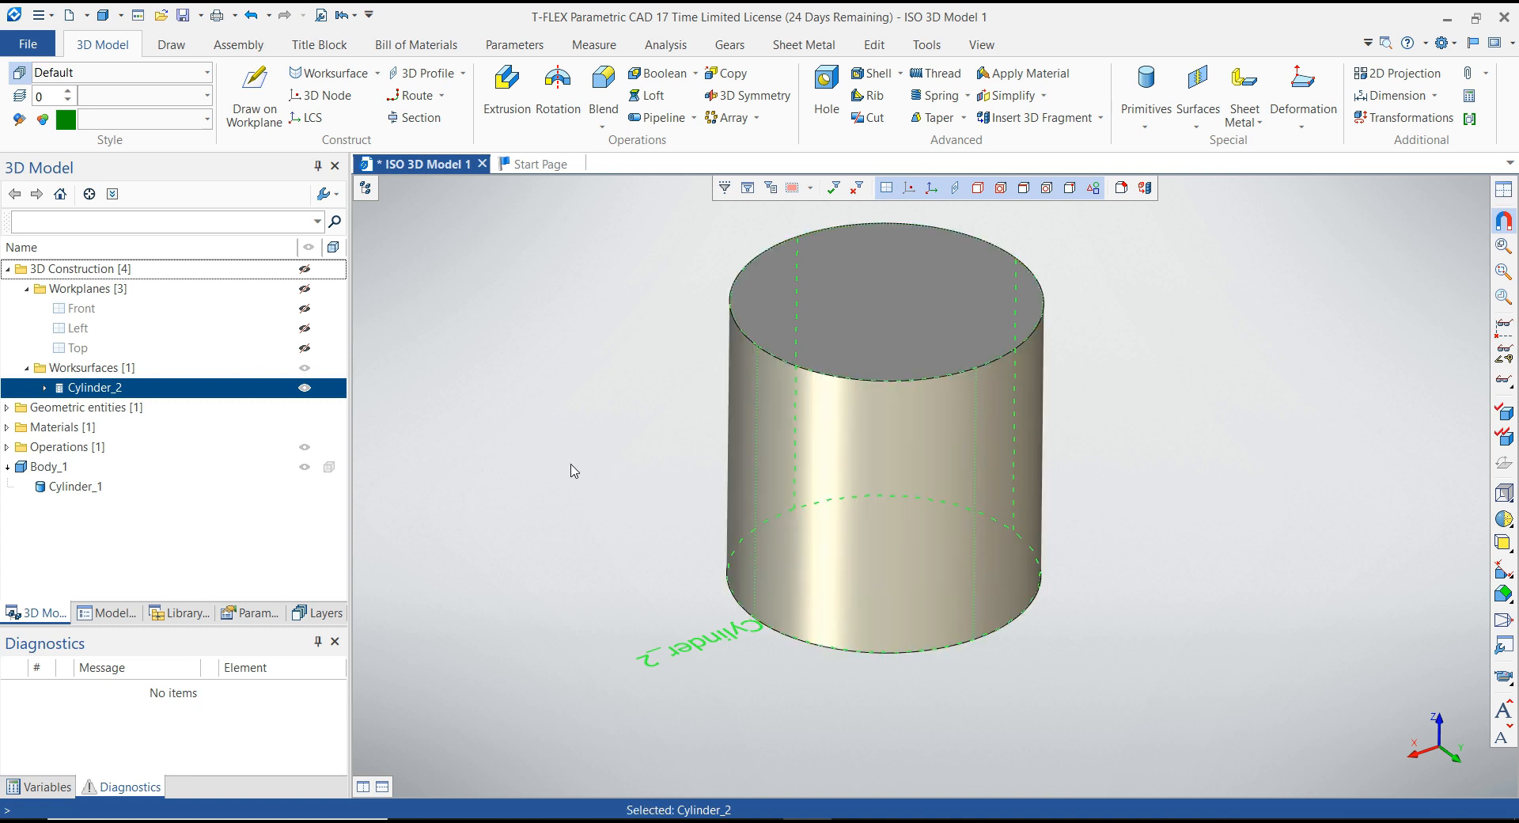
pyautogui.click(635, 522)
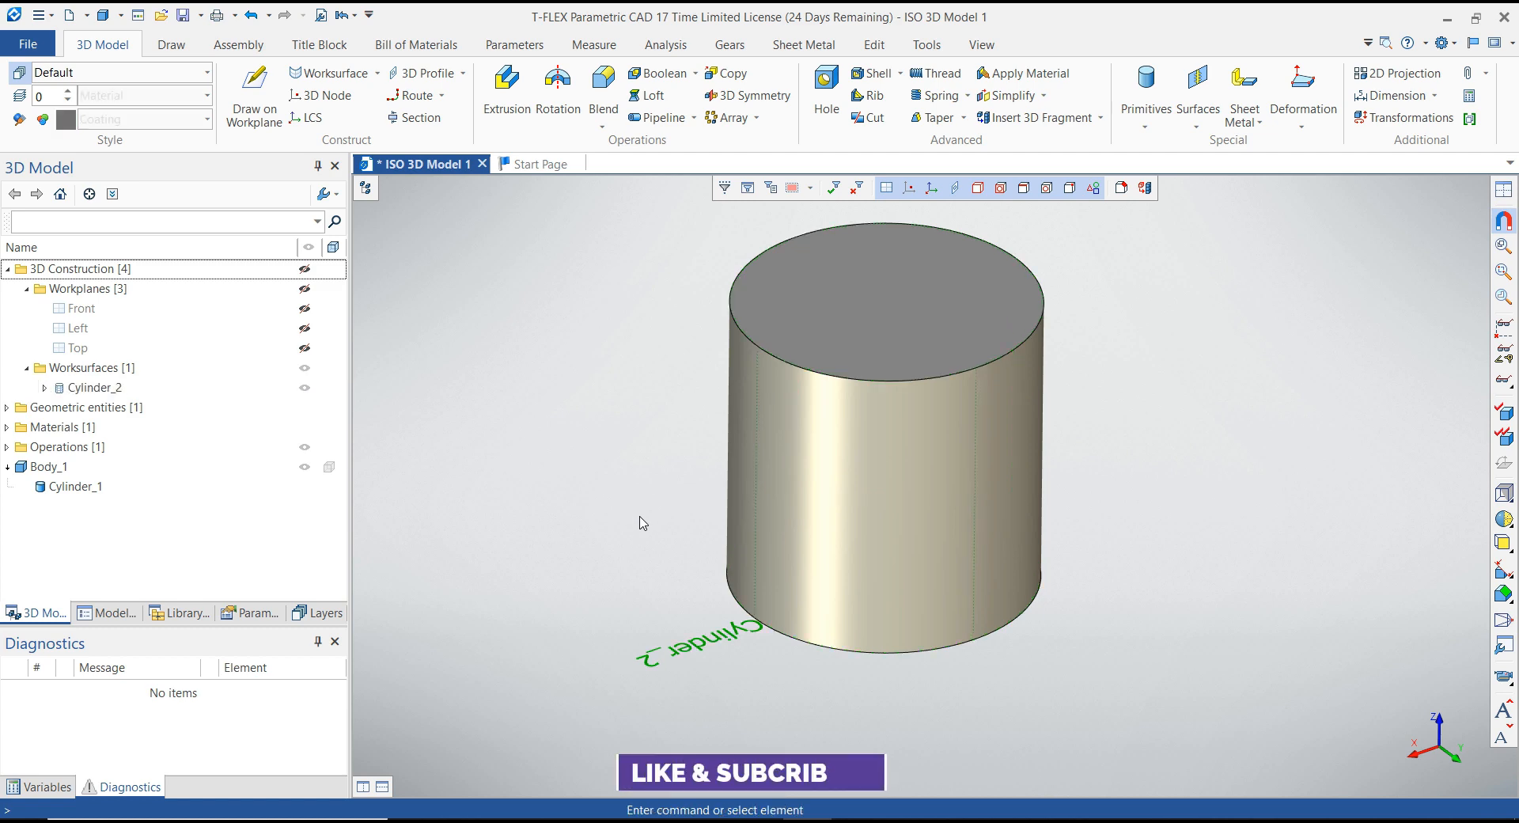
pyautogui.click(755, 587)
pyautogui.click(779, 548)
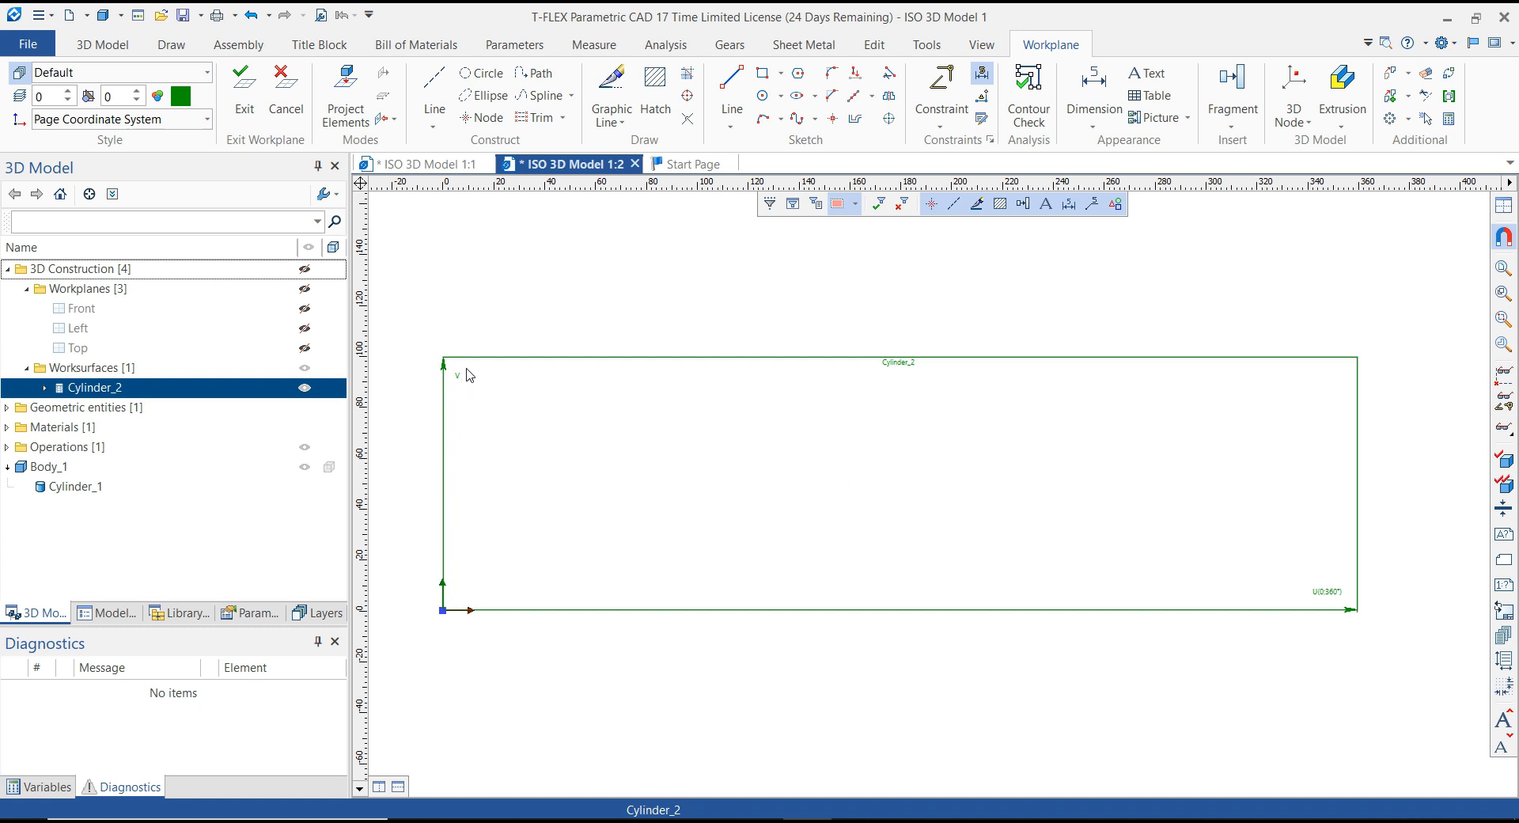
# Step: Sketch a slanted line on the worksurface from about X 13.7, Y 14.3 to about X 53.8, Y 86.4
pyautogui.scroll(3, 1349, 607)
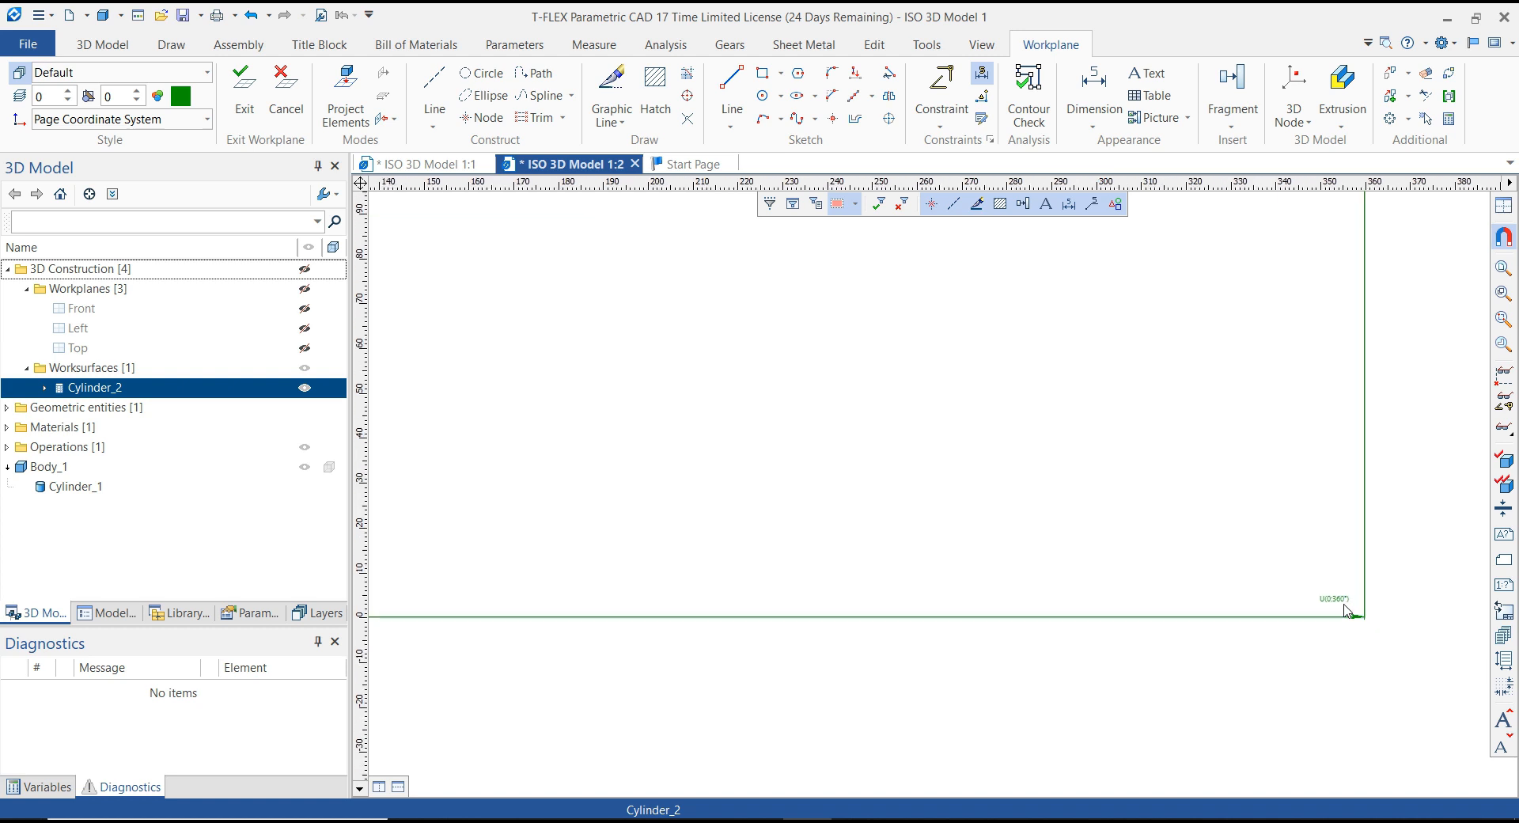
pyautogui.scroll(-3, 1363, 612)
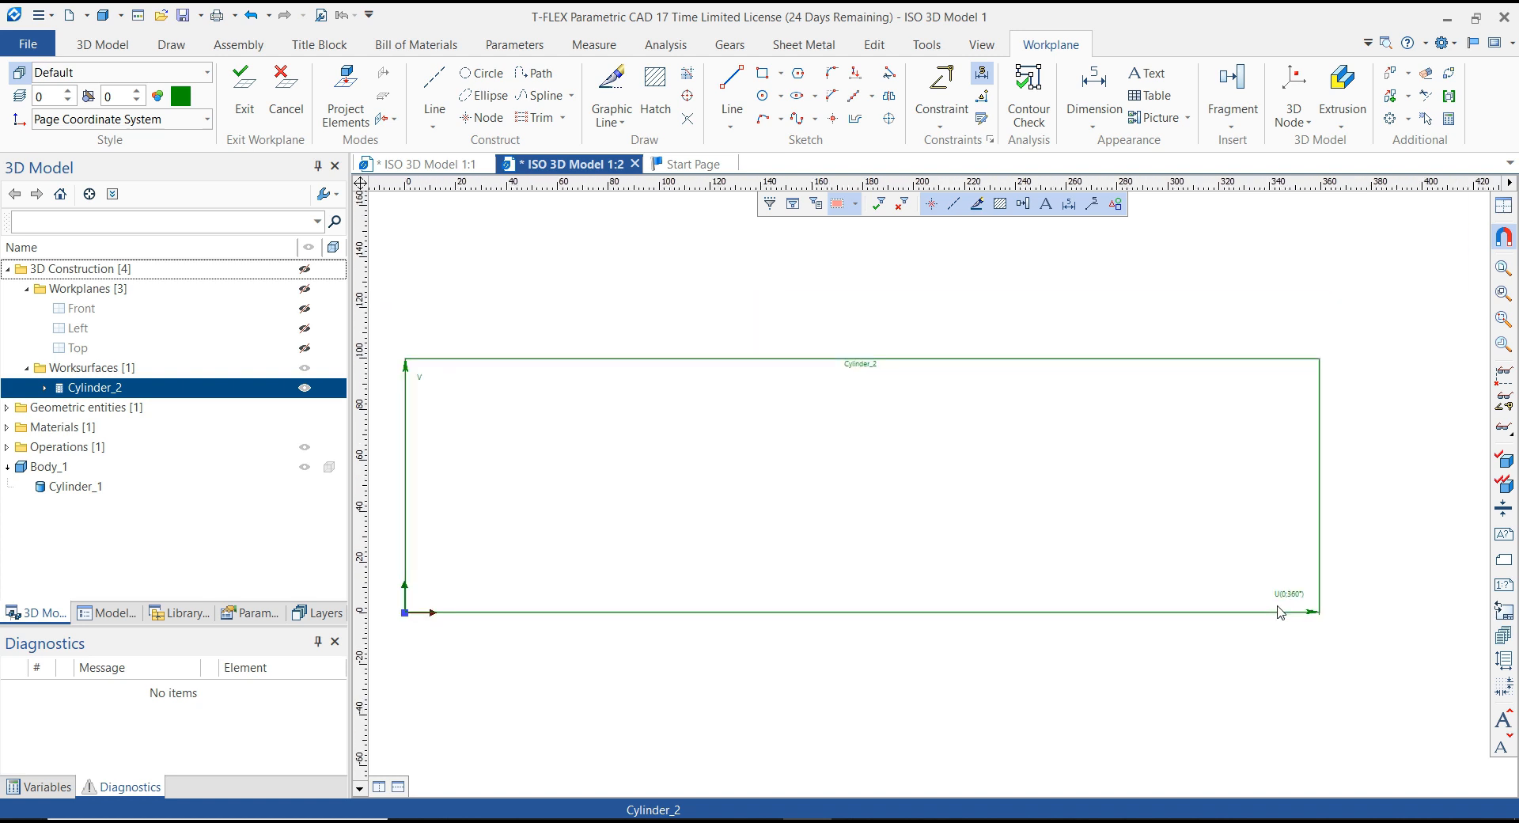
pyautogui.scroll(-1, 867, 379)
pyautogui.scroll(-1, 845, 399)
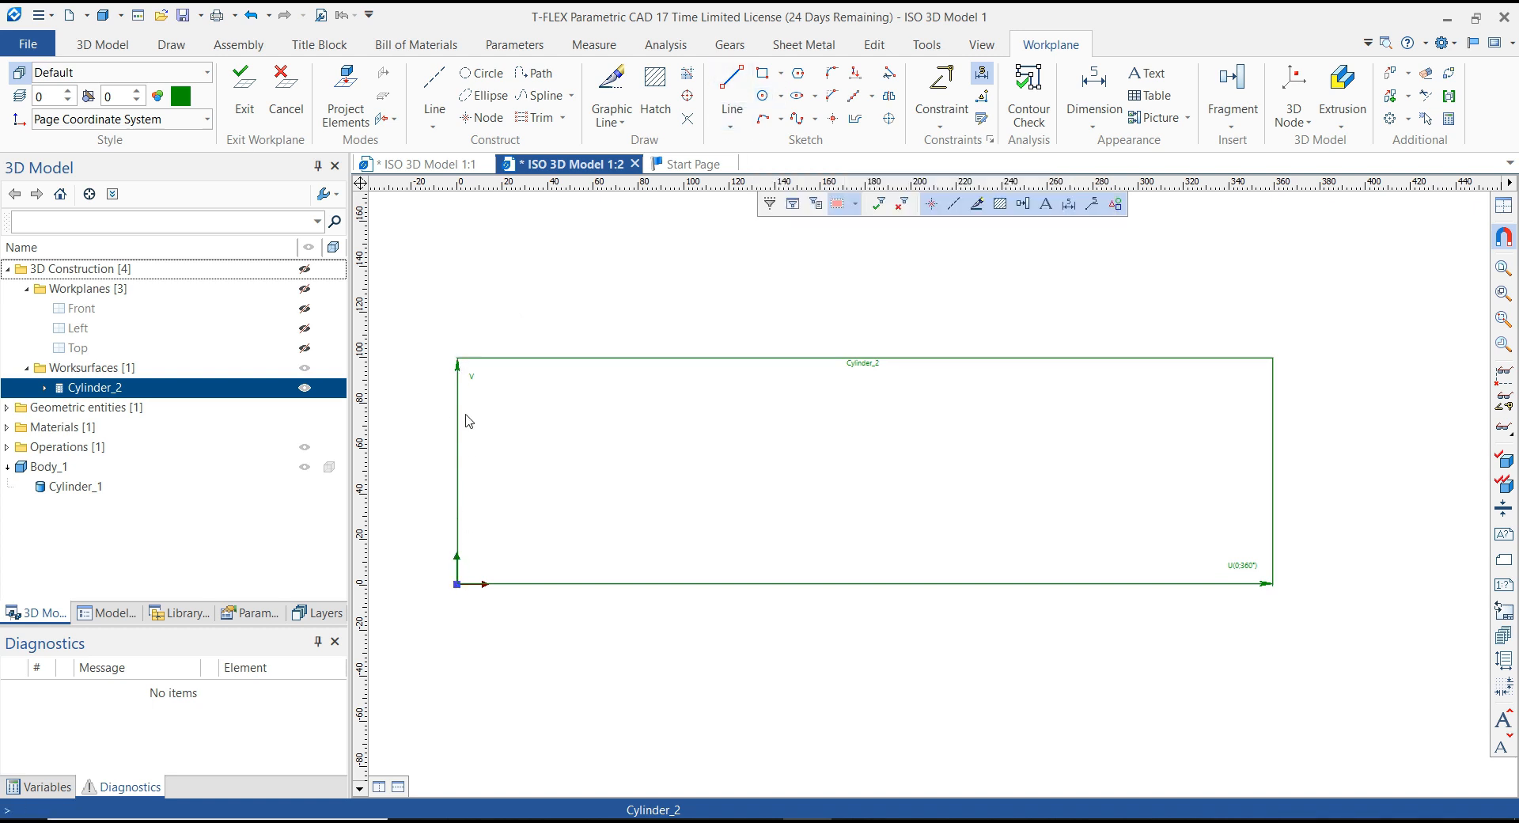
pyautogui.click(732, 87)
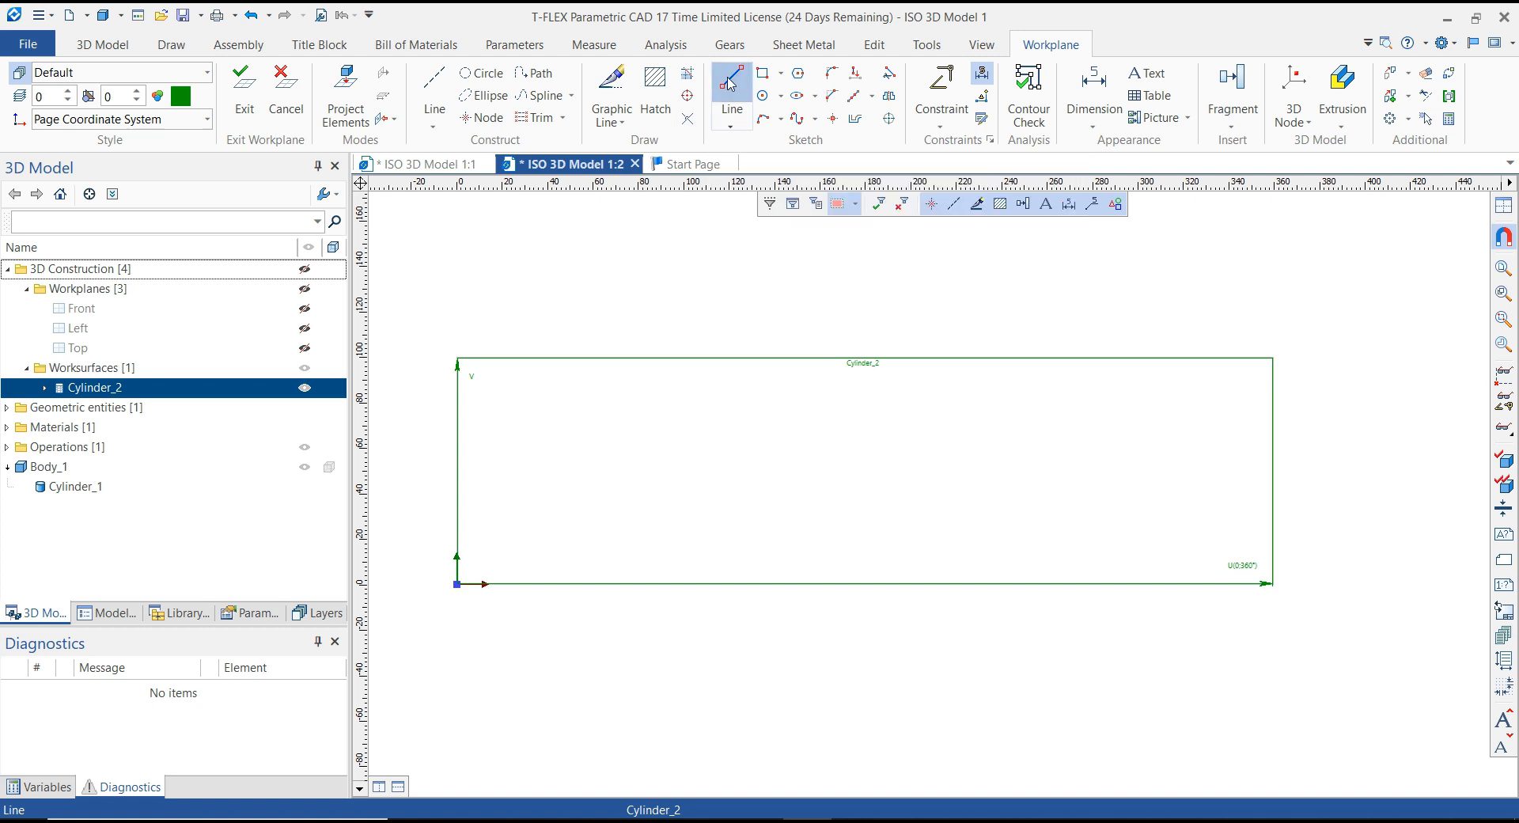
pyautogui.click(487, 552)
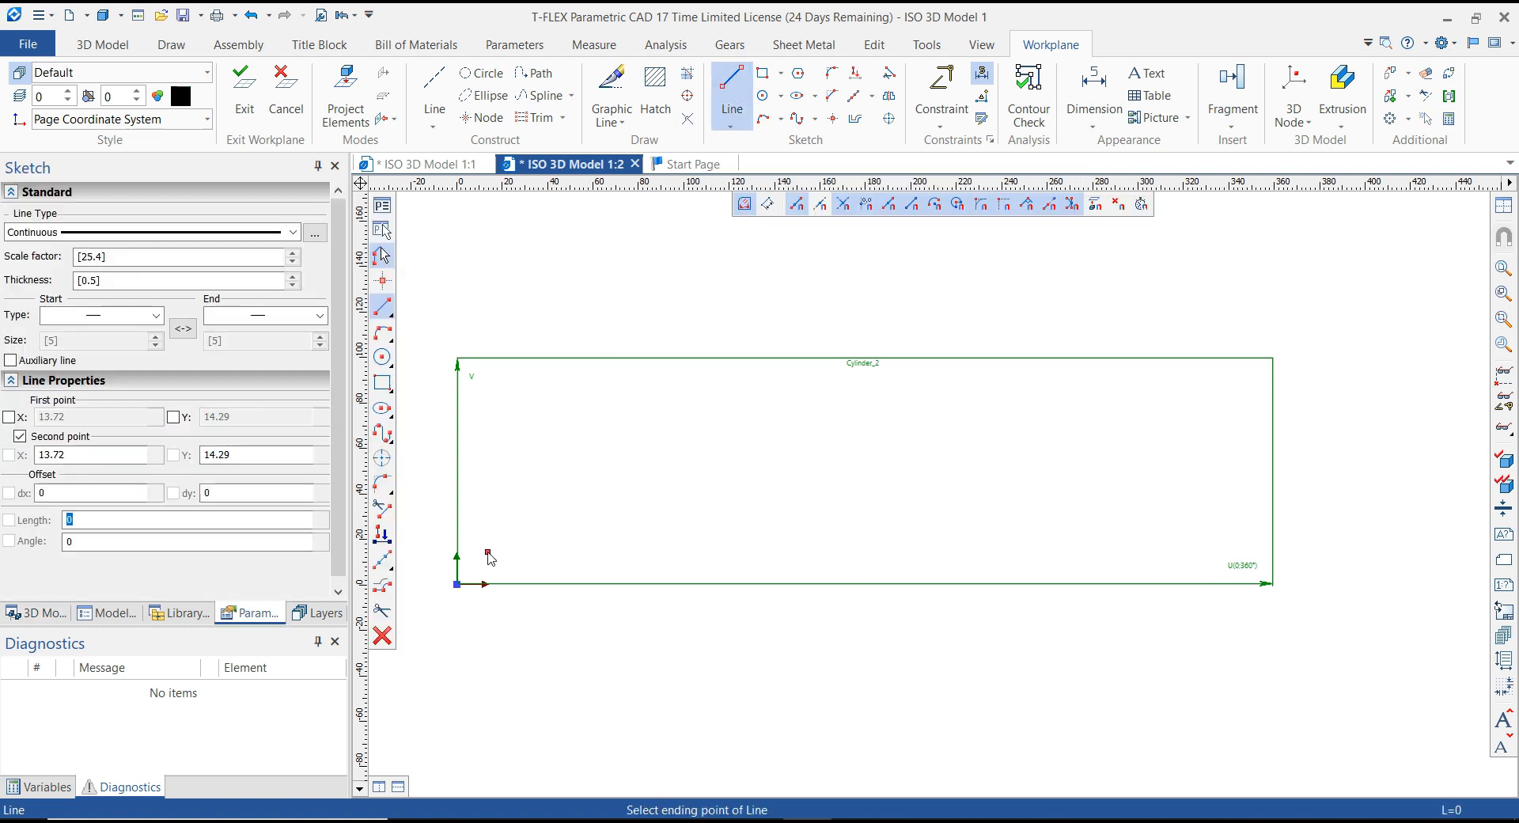
pyautogui.click(579, 389)
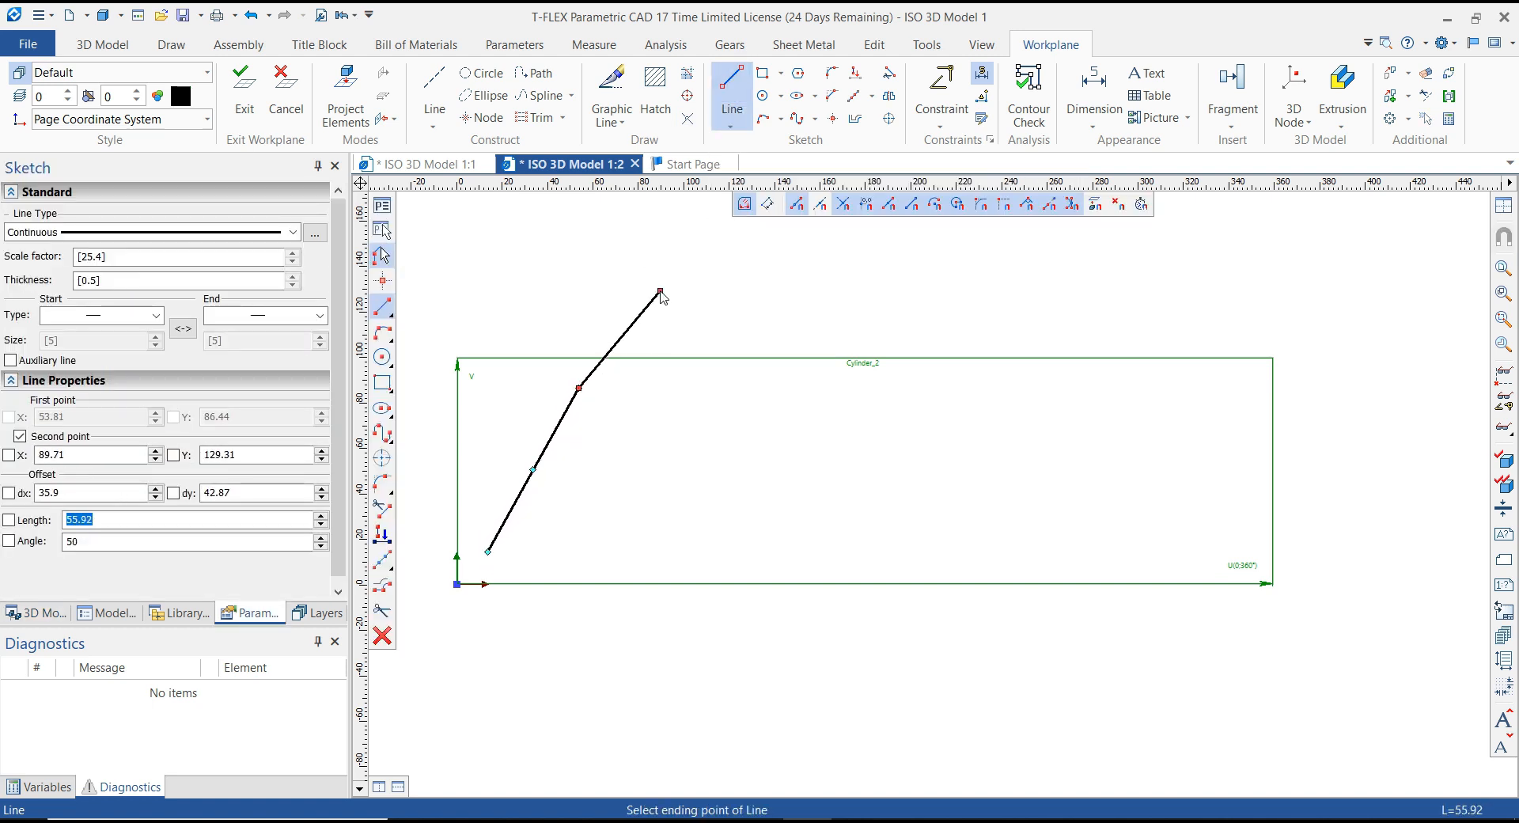
pyautogui.rightClick(723, 293)
pyautogui.scroll(-3, 783, 316)
pyautogui.scroll(5, 623, 383)
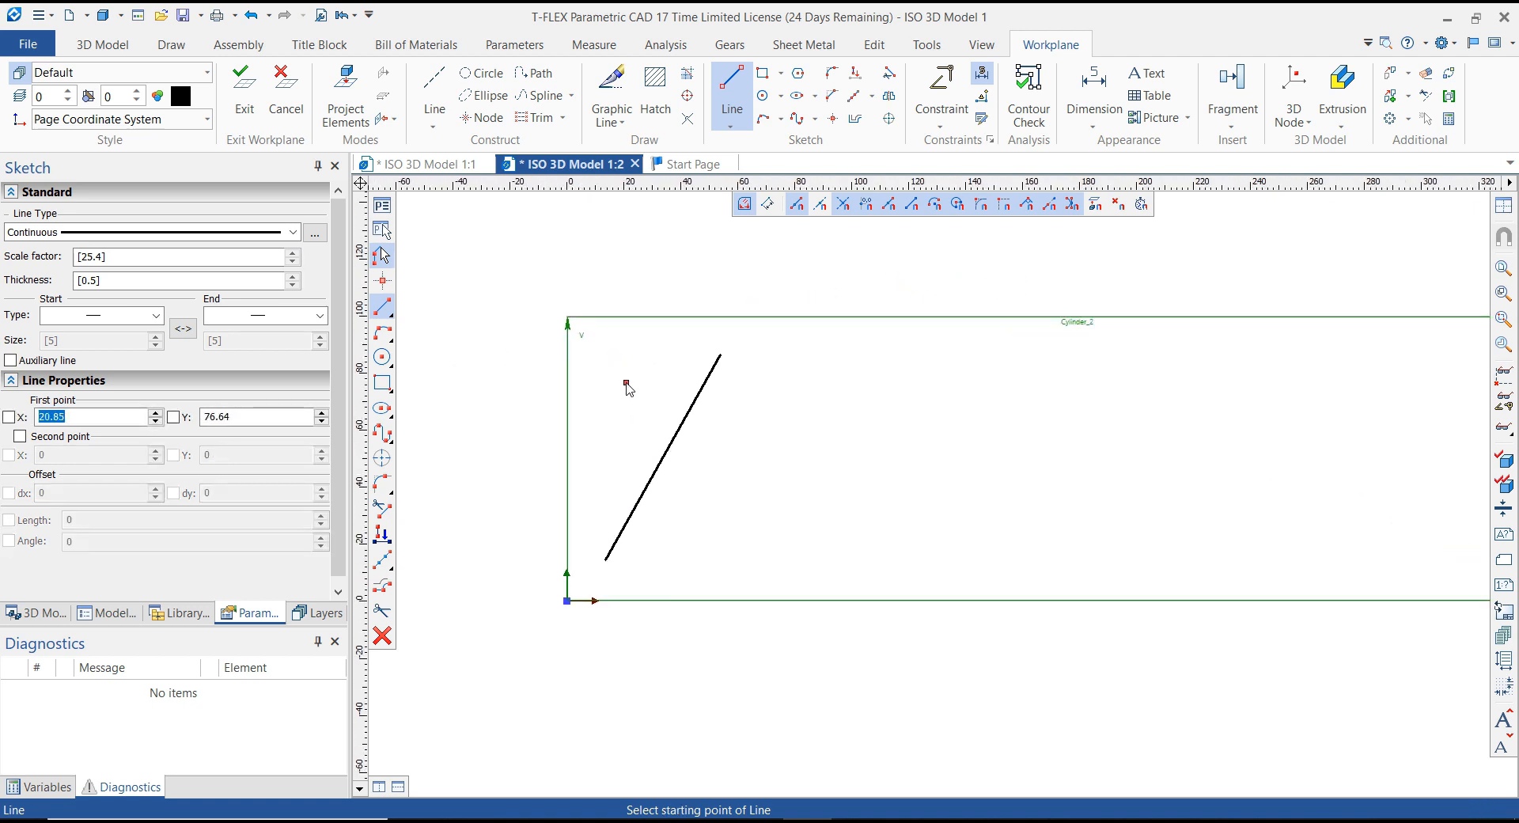
pyautogui.rightClick(583, 244)
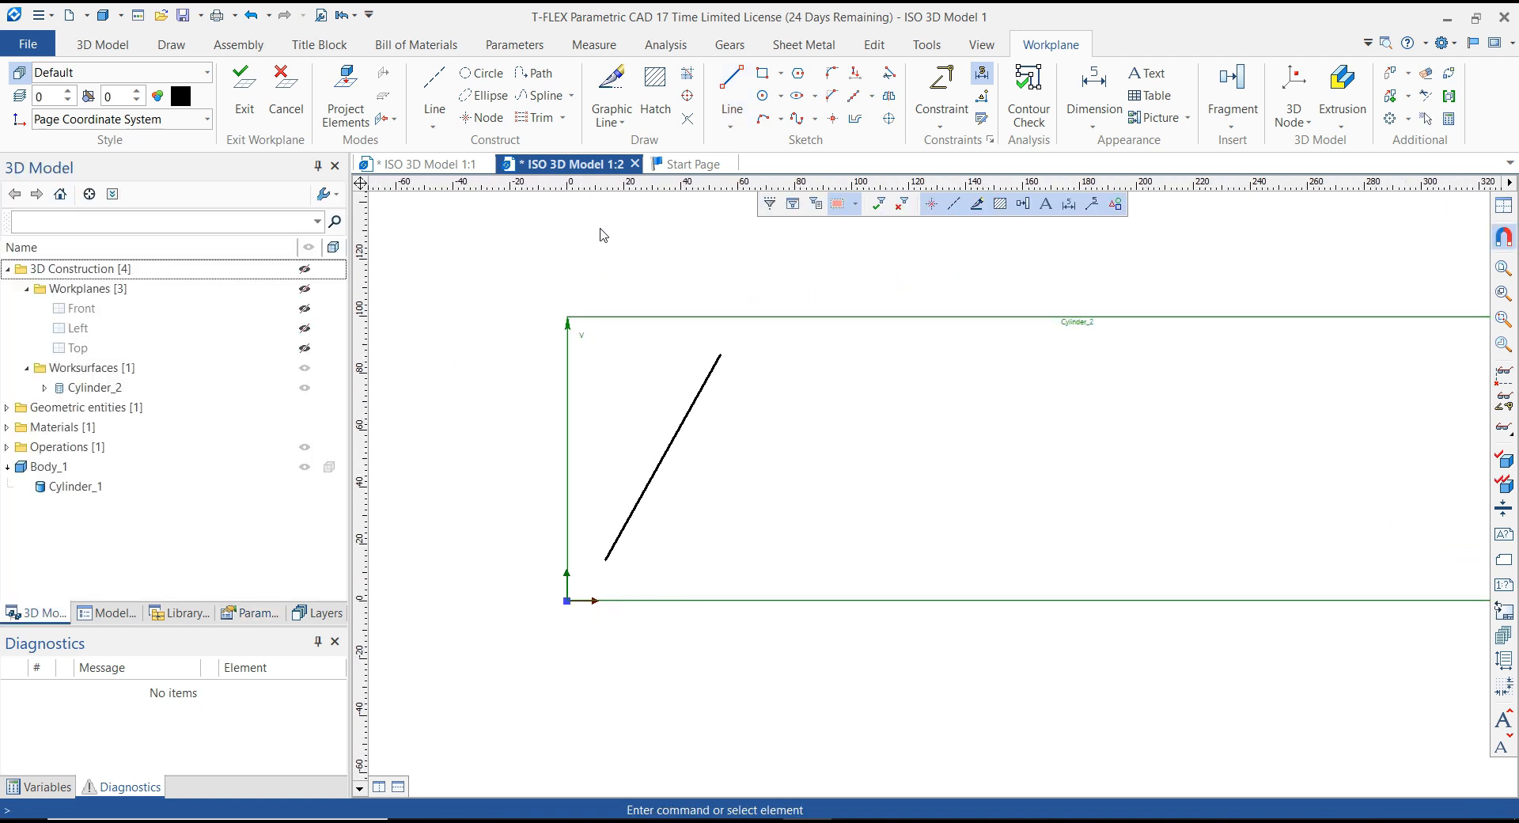
# Step: Create horizontal and vertical construction lines through the worksurface origin
pyautogui.click(433, 137)
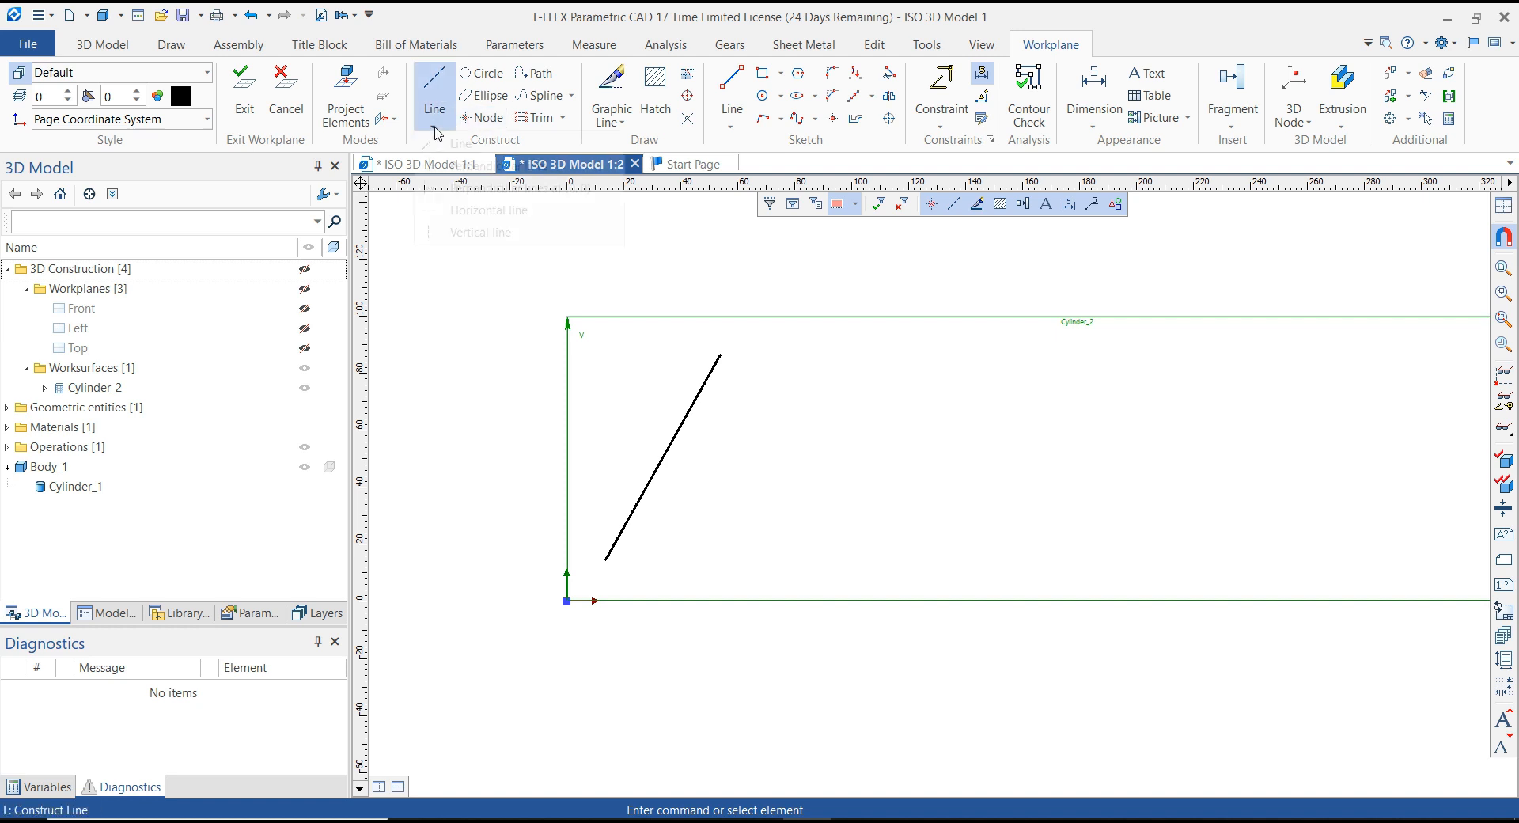
pyautogui.click(483, 201)
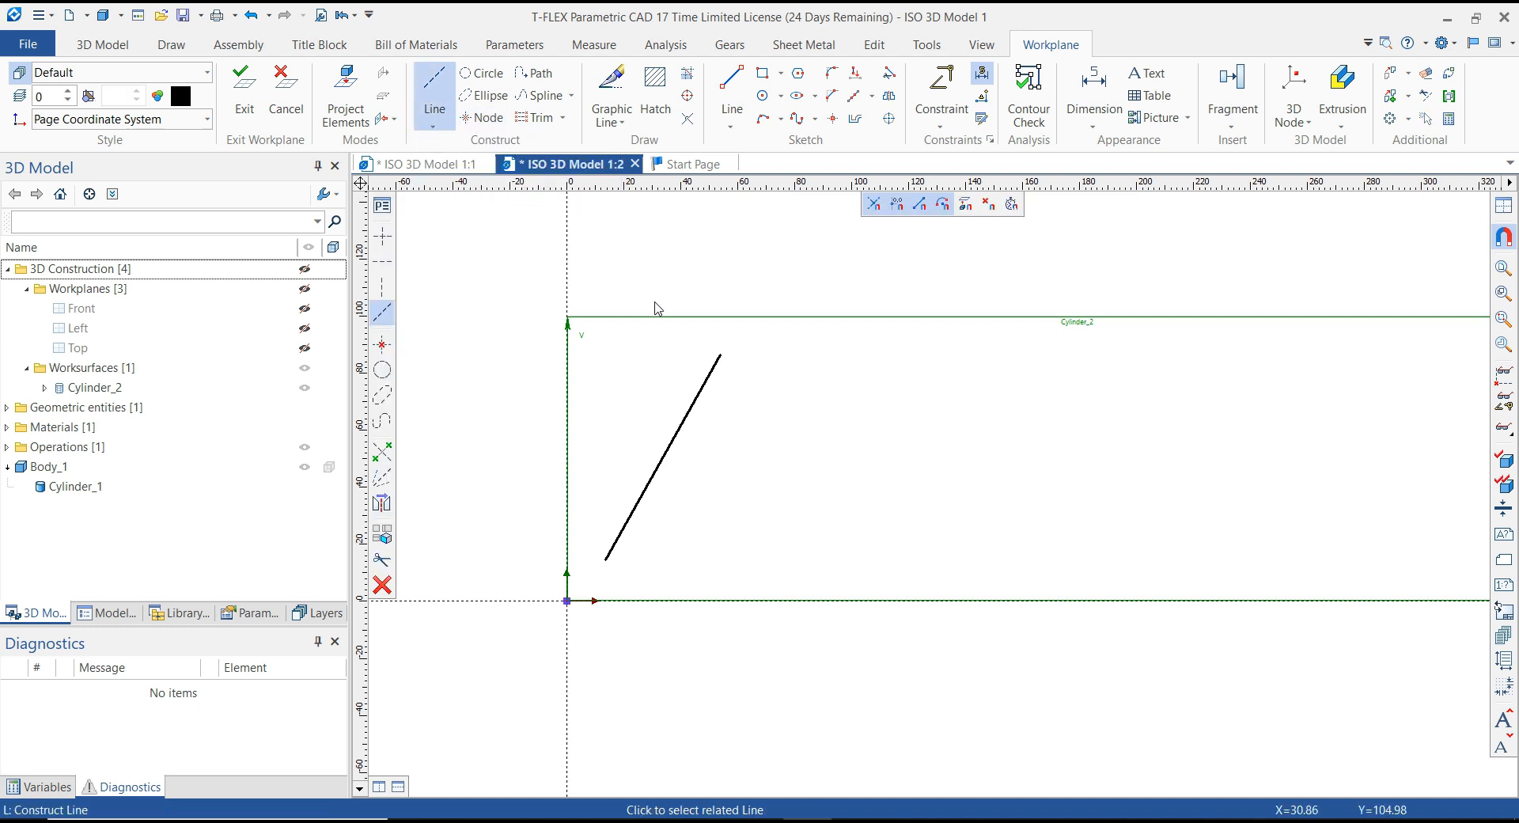
pyautogui.scroll(-2, 657, 309)
# Step: Dimension the slanted line's lower endpoint from the horizontal construction line and set the height to 12
pyautogui.click(1091, 96)
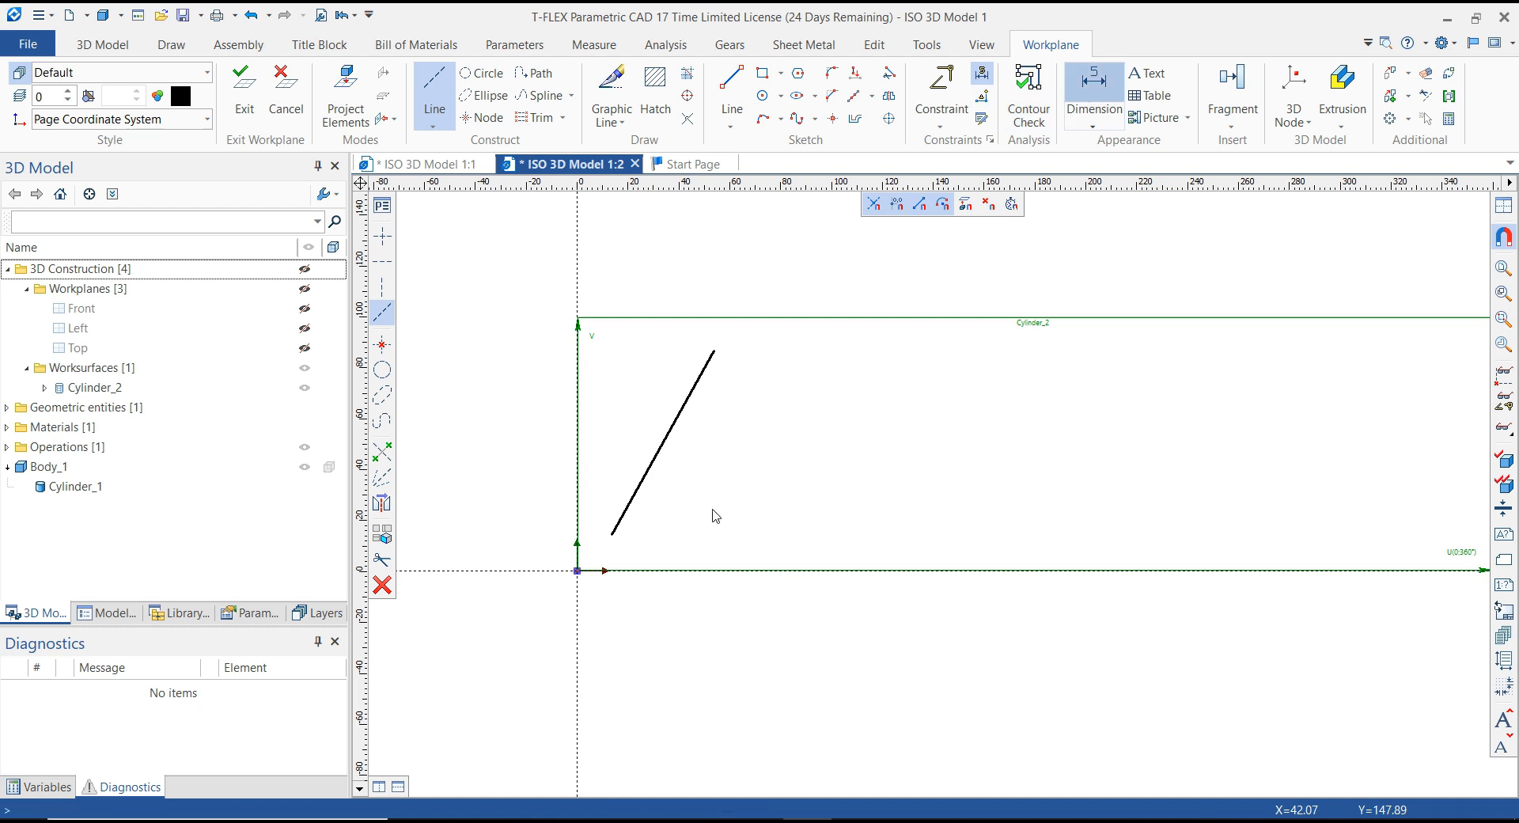
pyautogui.click(612, 533)
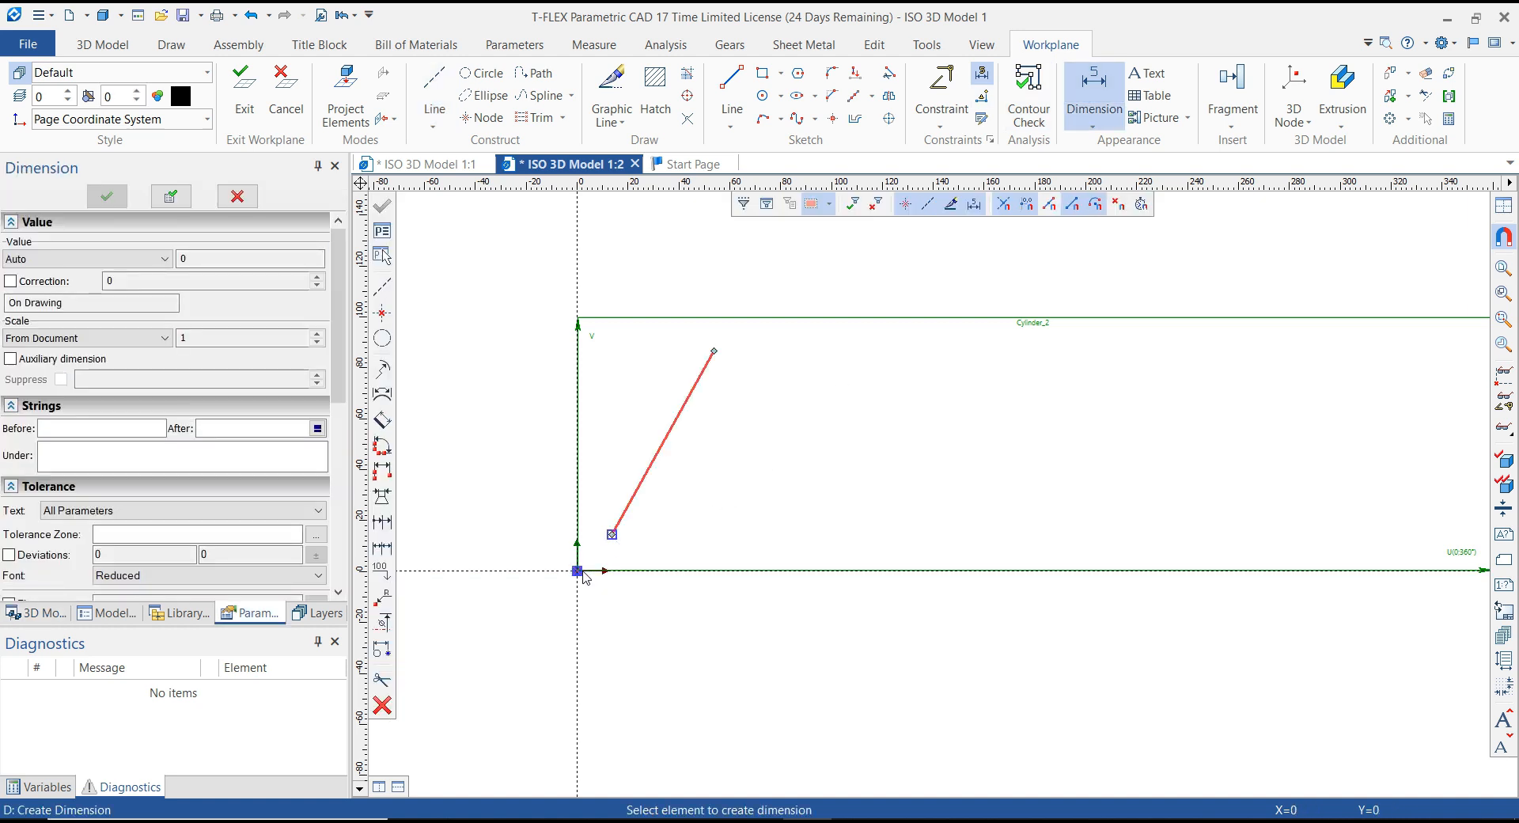
pyautogui.click(653, 571)
pyautogui.click(495, 554)
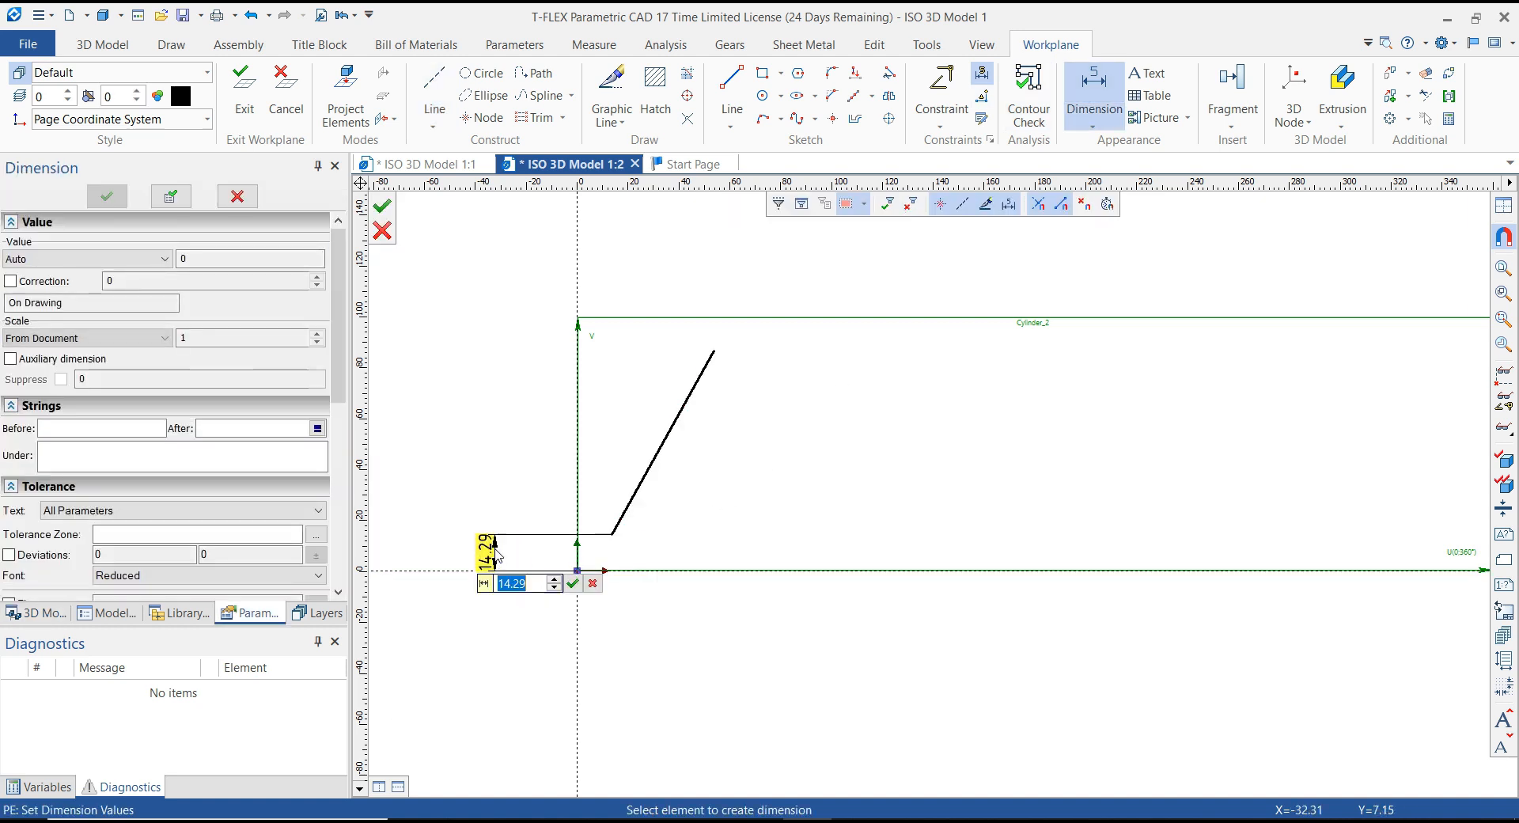
pyautogui.write('12')
pyautogui.press('Return')
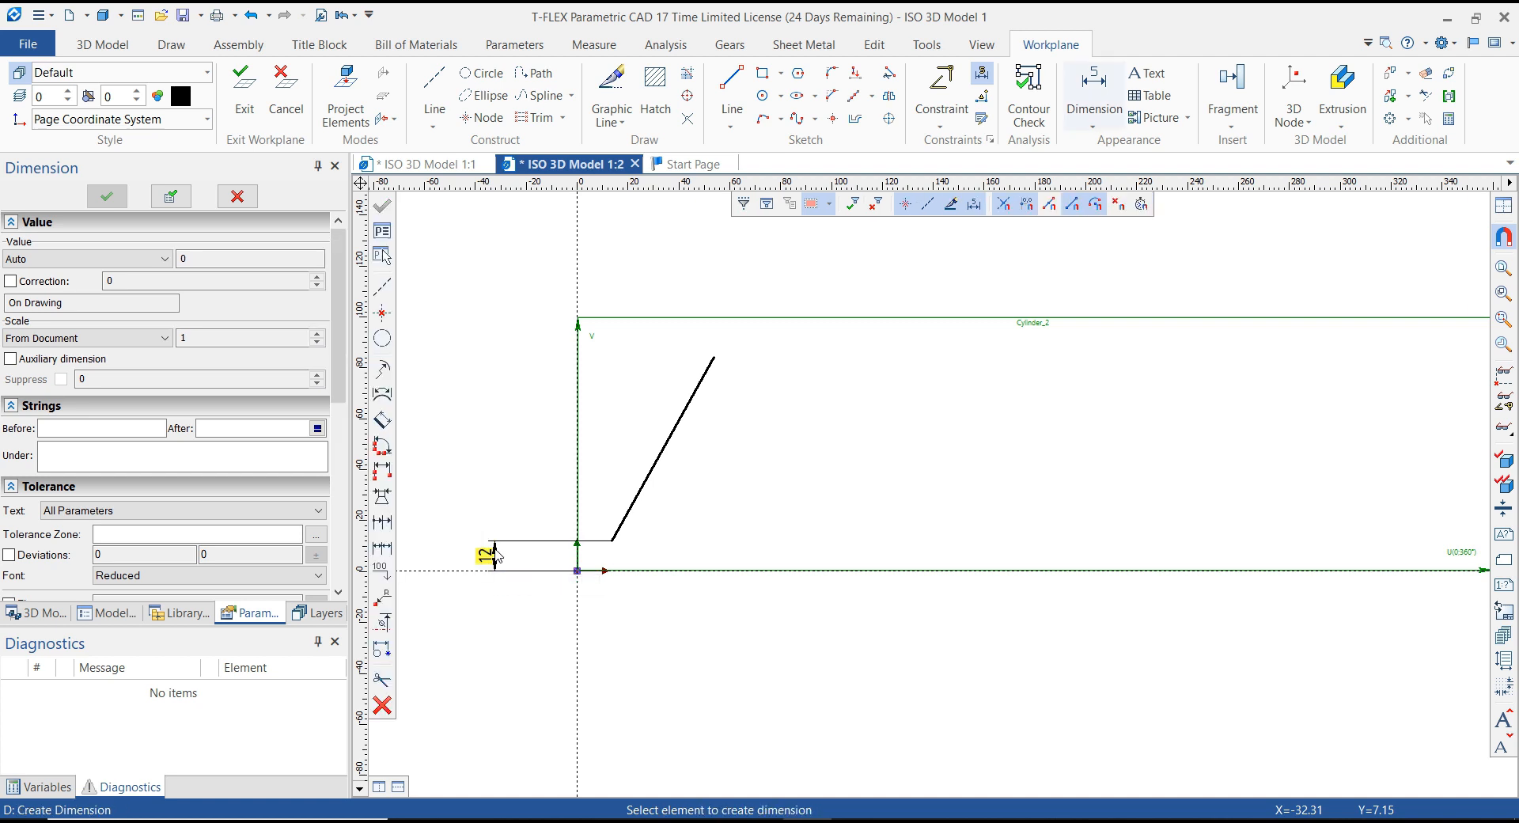
# Step: Dimension the slanted line's upper endpoint from the horizontal construction line and set the height to 82
pyautogui.click(712, 362)
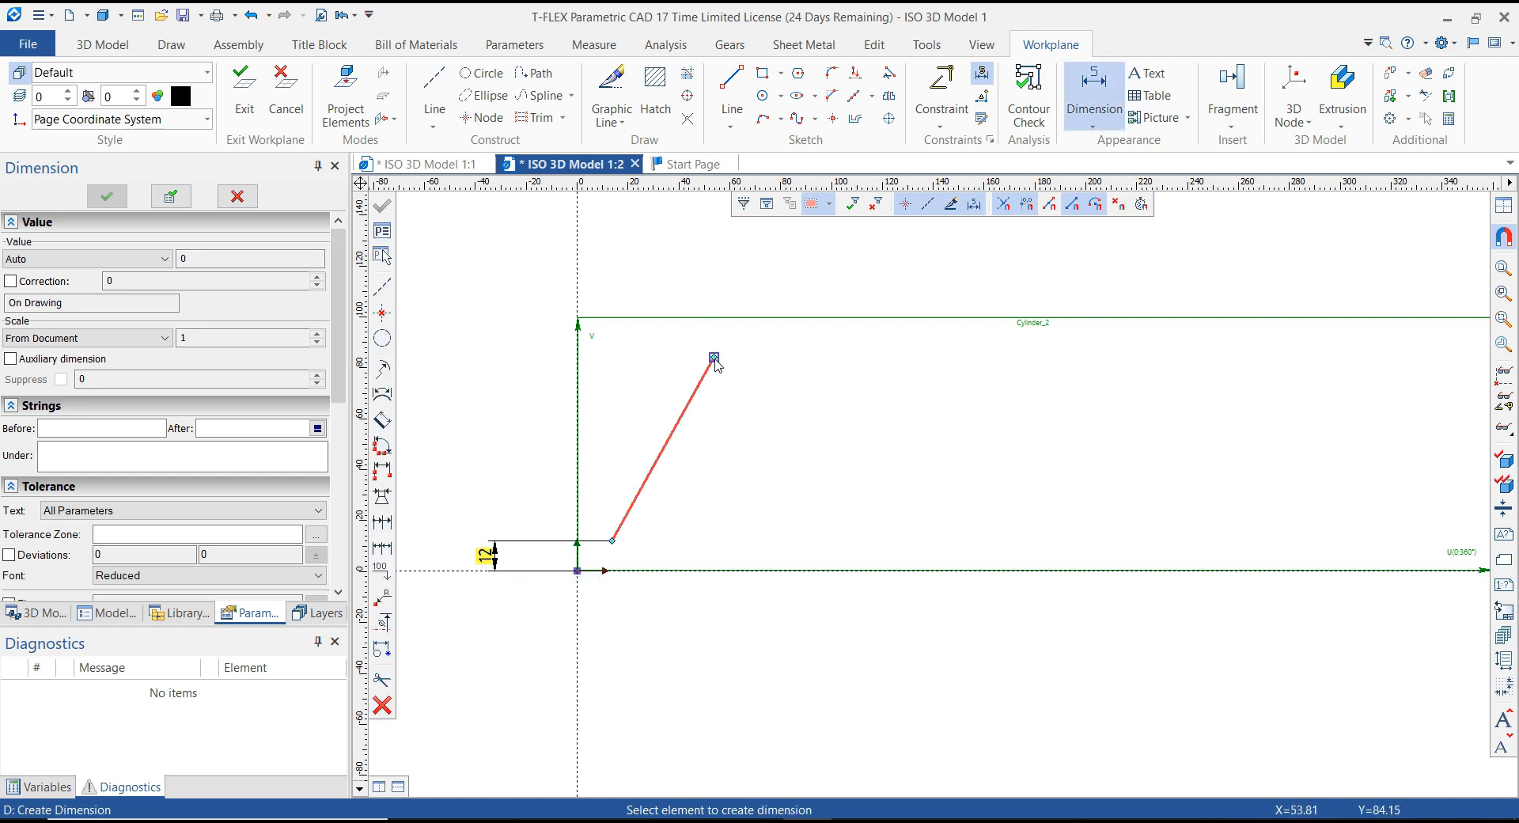
pyautogui.click(613, 582)
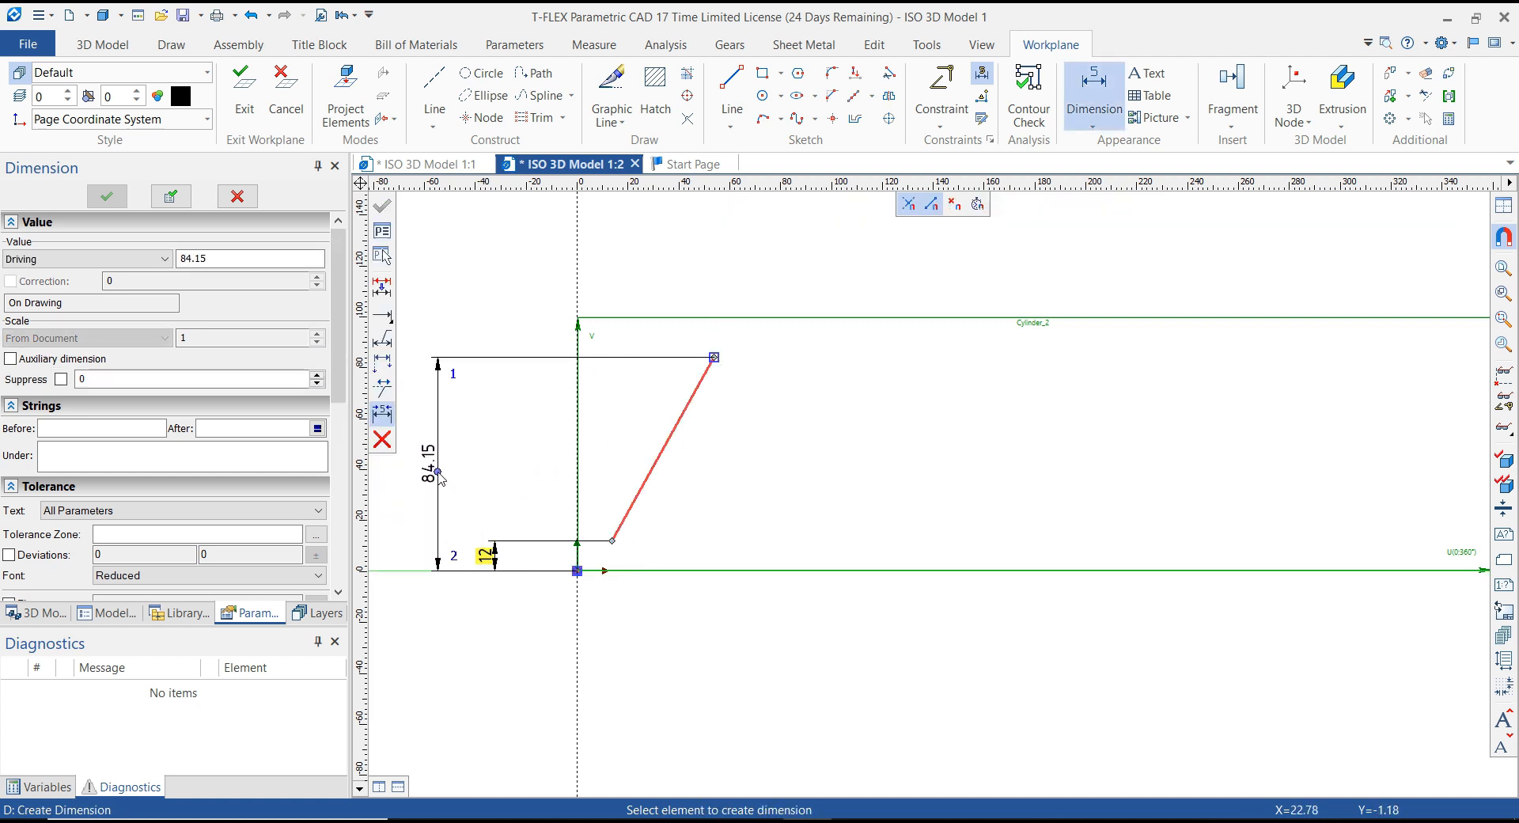
pyautogui.click(447, 467)
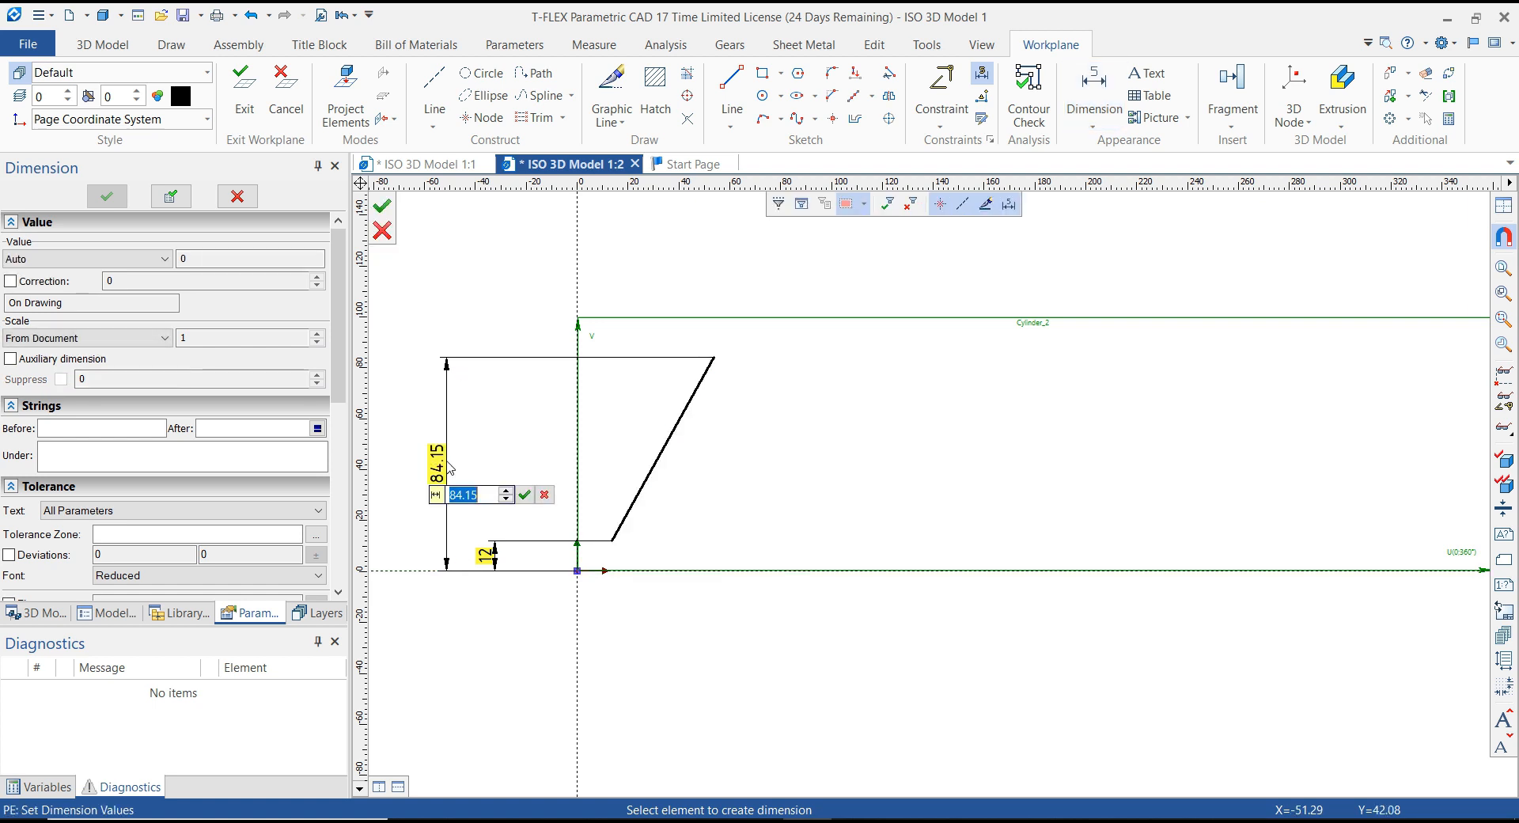
pyautogui.write('82')
pyautogui.press('Return')
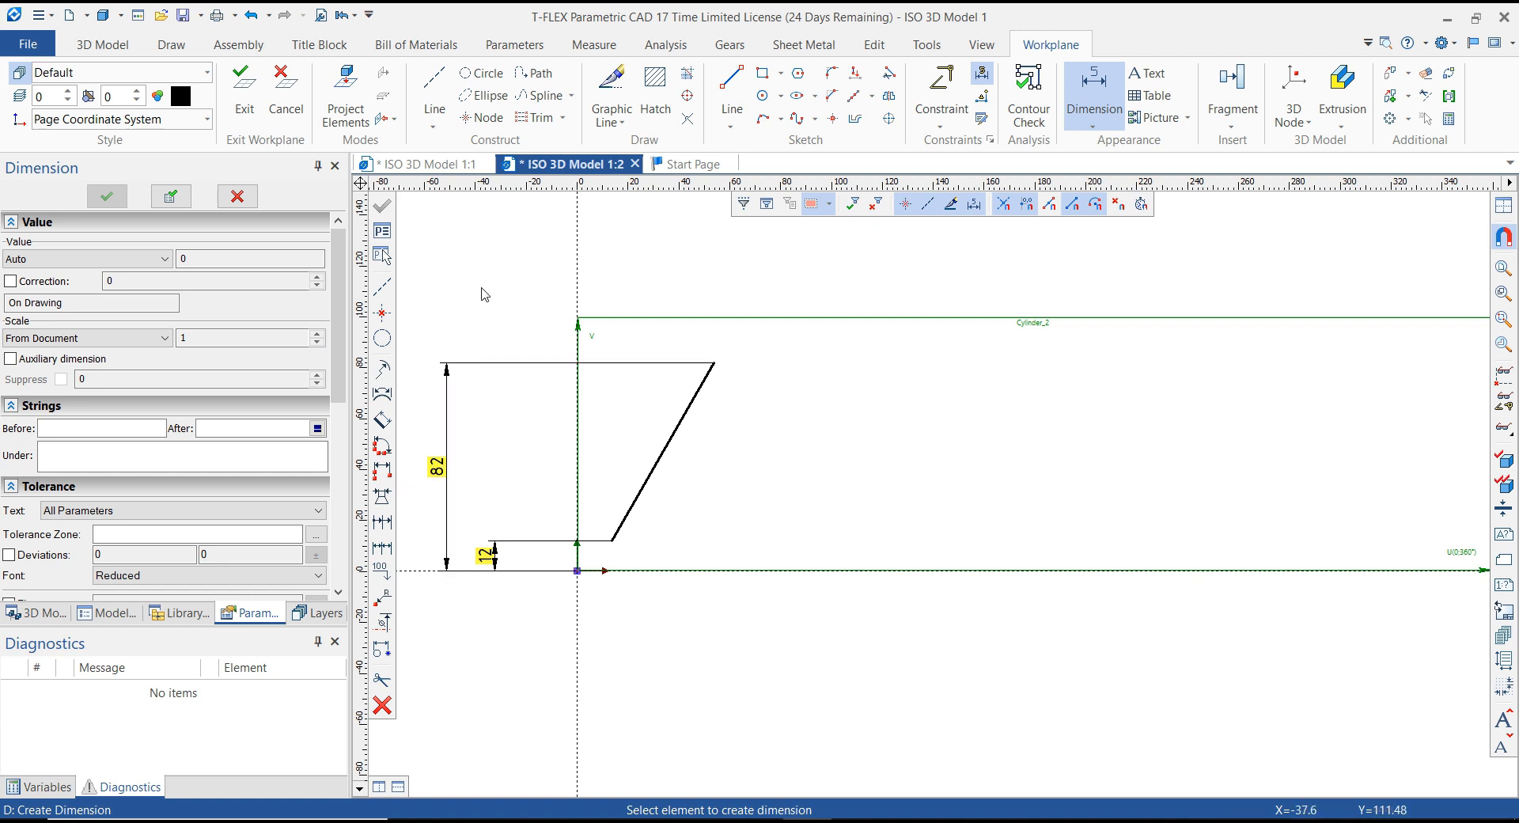
# Step: Dimension the angle between the slanted line and the vertical construction line and set it to 25°
pyautogui.click(701, 394)
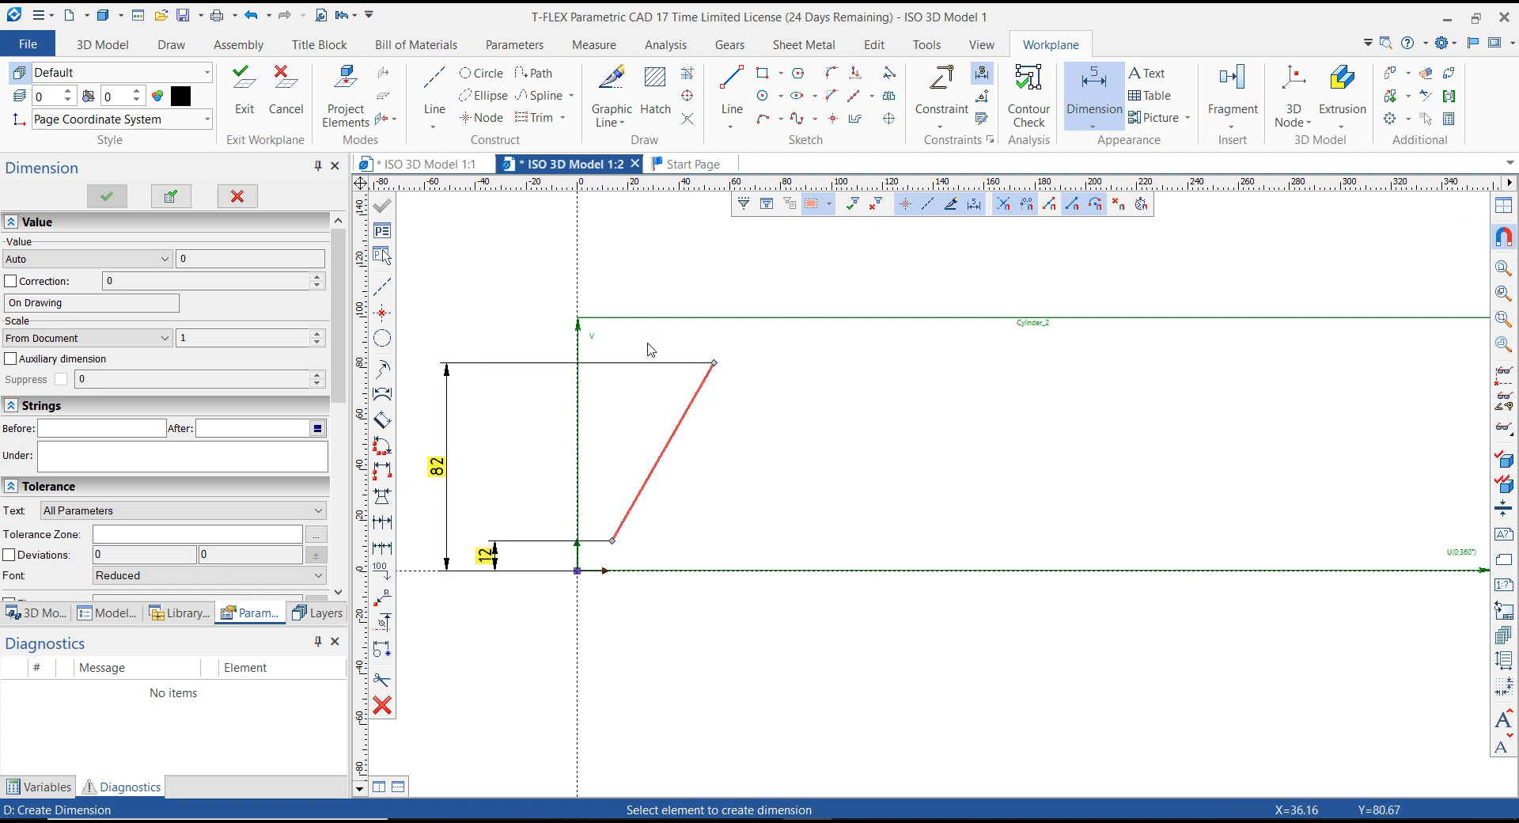
pyautogui.click(579, 286)
pyautogui.click(621, 442)
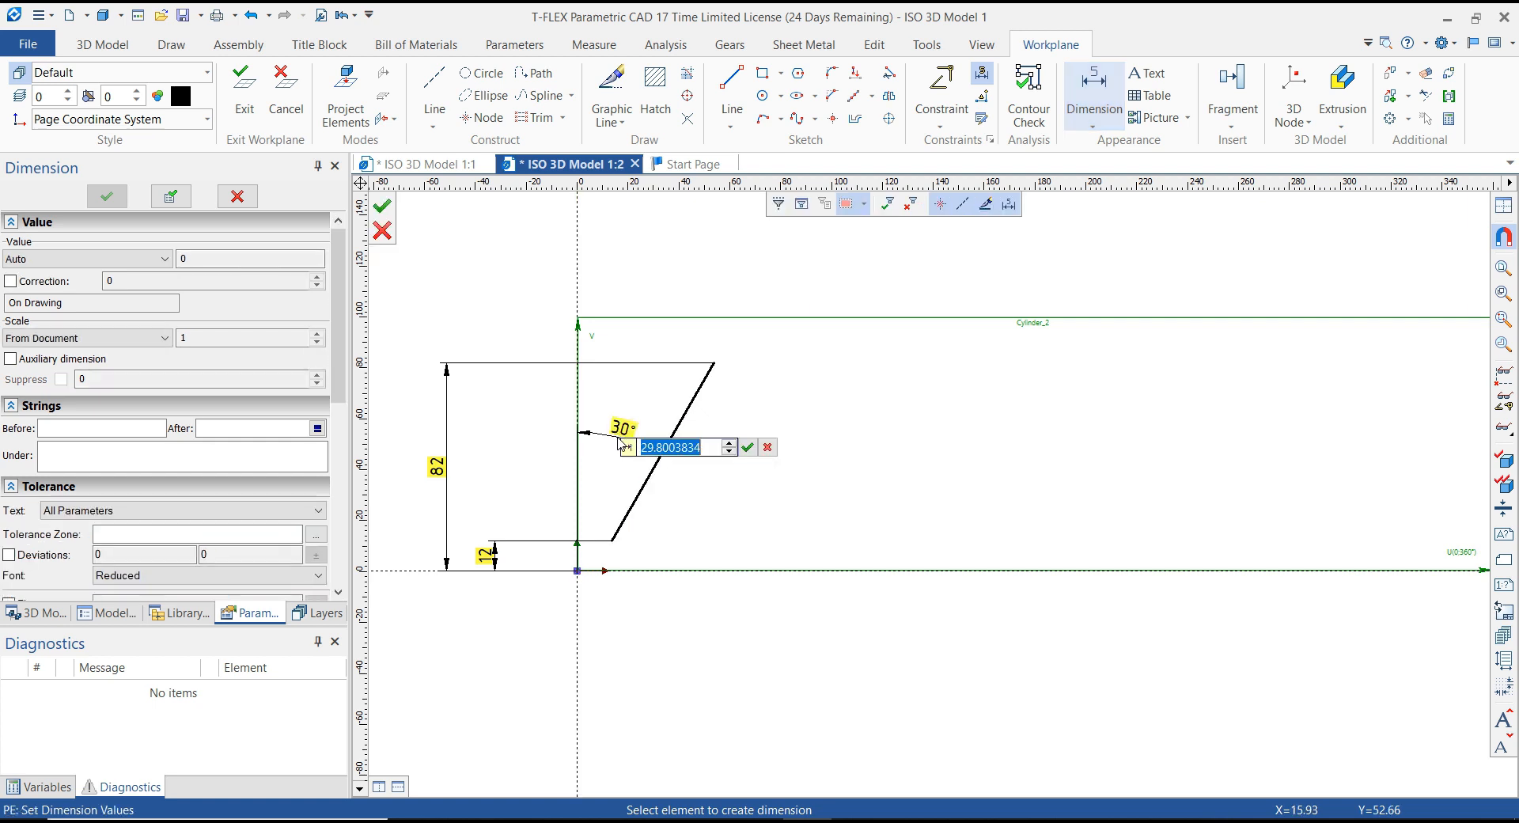
pyautogui.write('25')
pyautogui.press('Return')
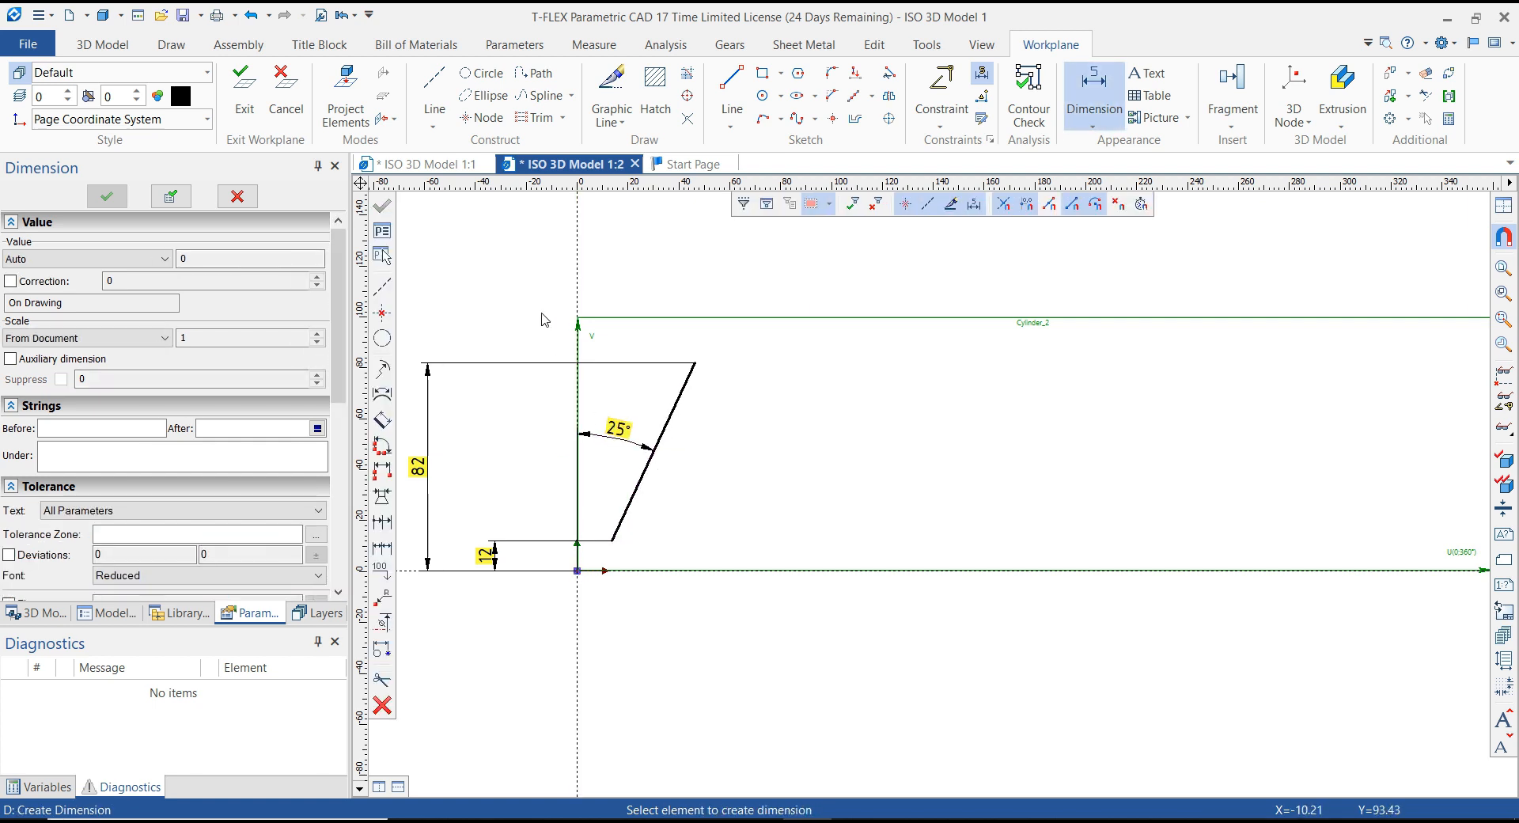
pyautogui.press('Escape')
pyautogui.scroll(-2, 515, 411)
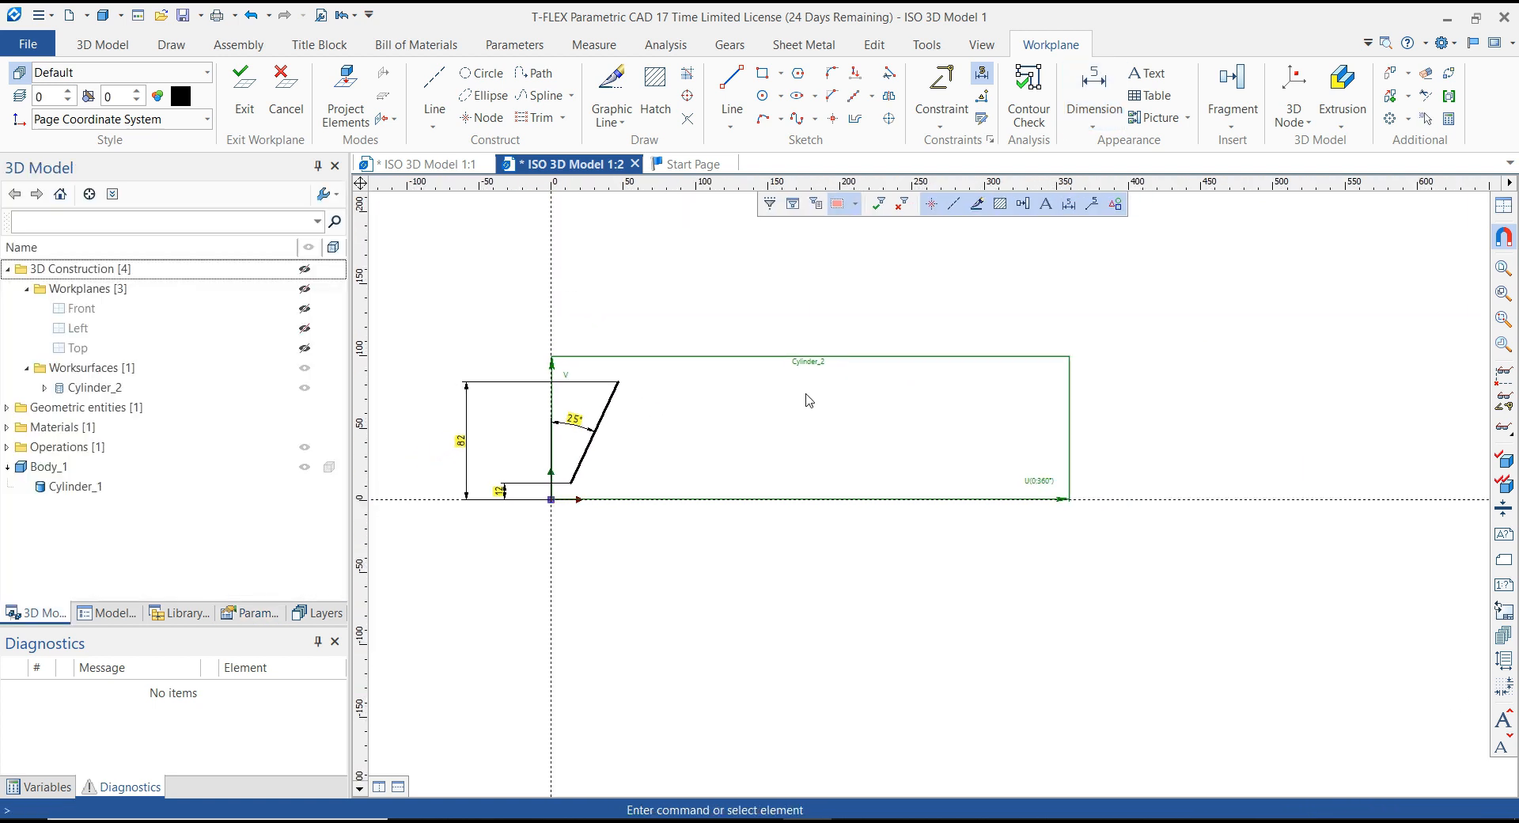
pyautogui.scroll(1, 641, 398)
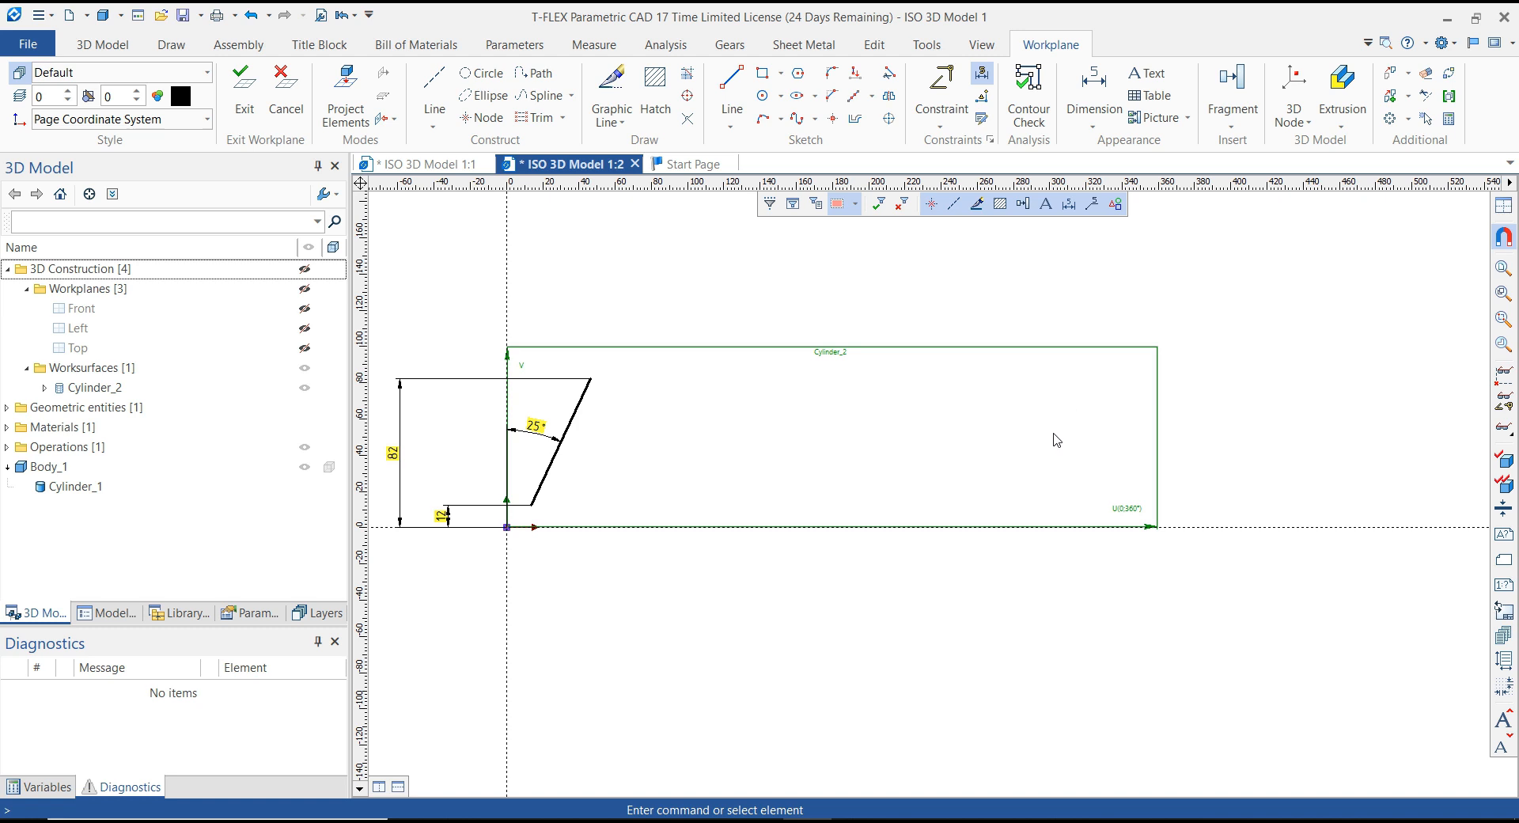
# Step: Finish the worksurface drawing, keeping the line as a 3D profile, and inspect it wrapped on the cylinder
pyautogui.rightClick(759, 301)
pyautogui.click(686, 282)
pyautogui.click(245, 101)
pyautogui.moveTo(583, 309)
pyautogui.mouseDown(button='middle')
pyautogui.moveTo(815, 333)
pyautogui.moveTo(737, 267)
pyautogui.moveTo(729, 737)
pyautogui.mouseUp(button='middle')
pyautogui.click(824, 336)
pyautogui.click(727, 748)
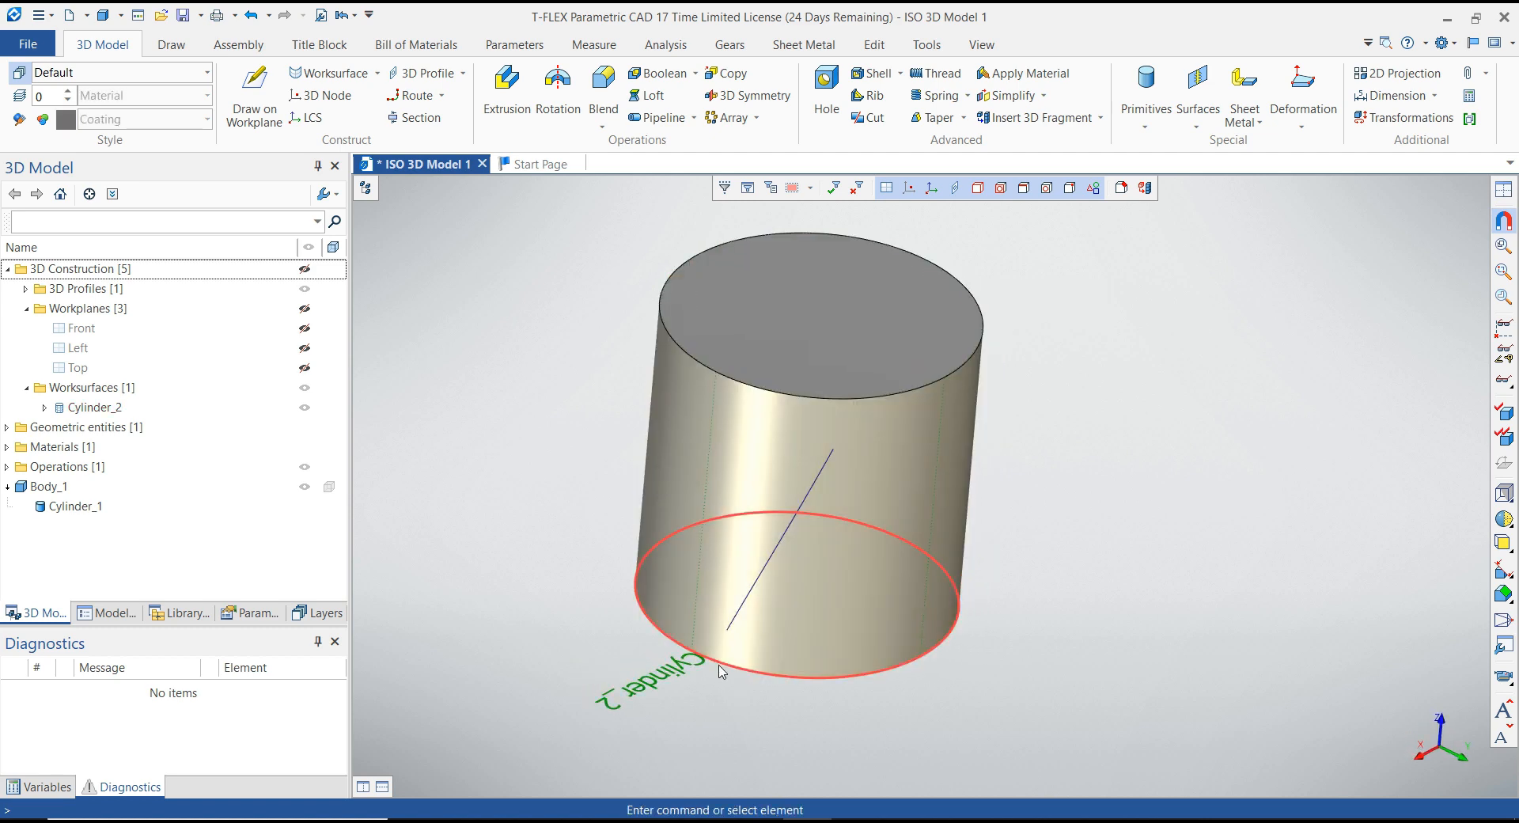
pyautogui.scroll(-1, 549, 433)
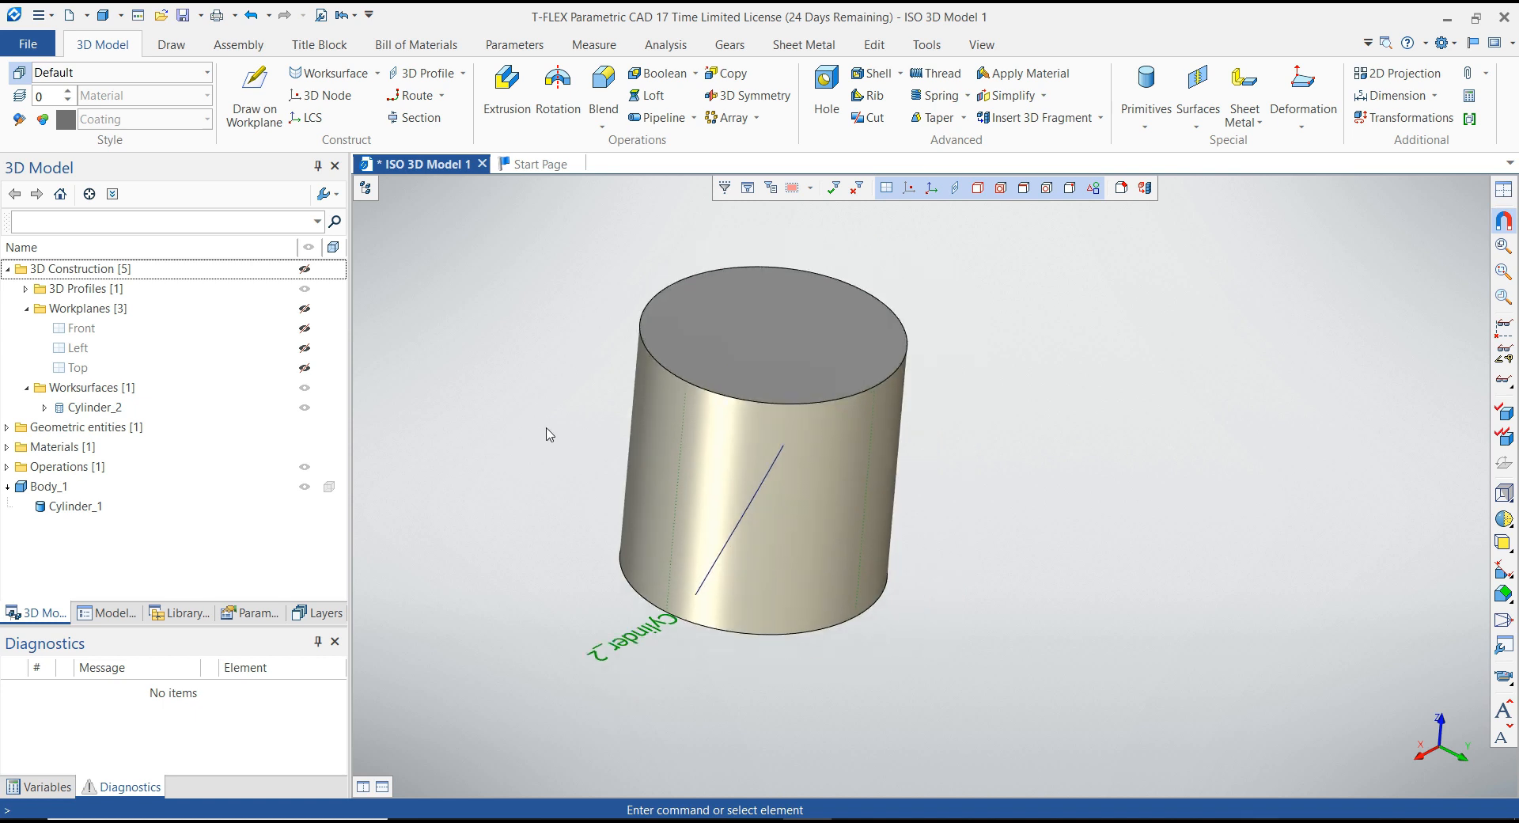
pyautogui.moveTo(548, 433)
pyautogui.mouseDown(button='middle')
pyautogui.moveTo(642, 430)
pyautogui.moveTo(525, 420)
pyautogui.mouseUp(button='middle')
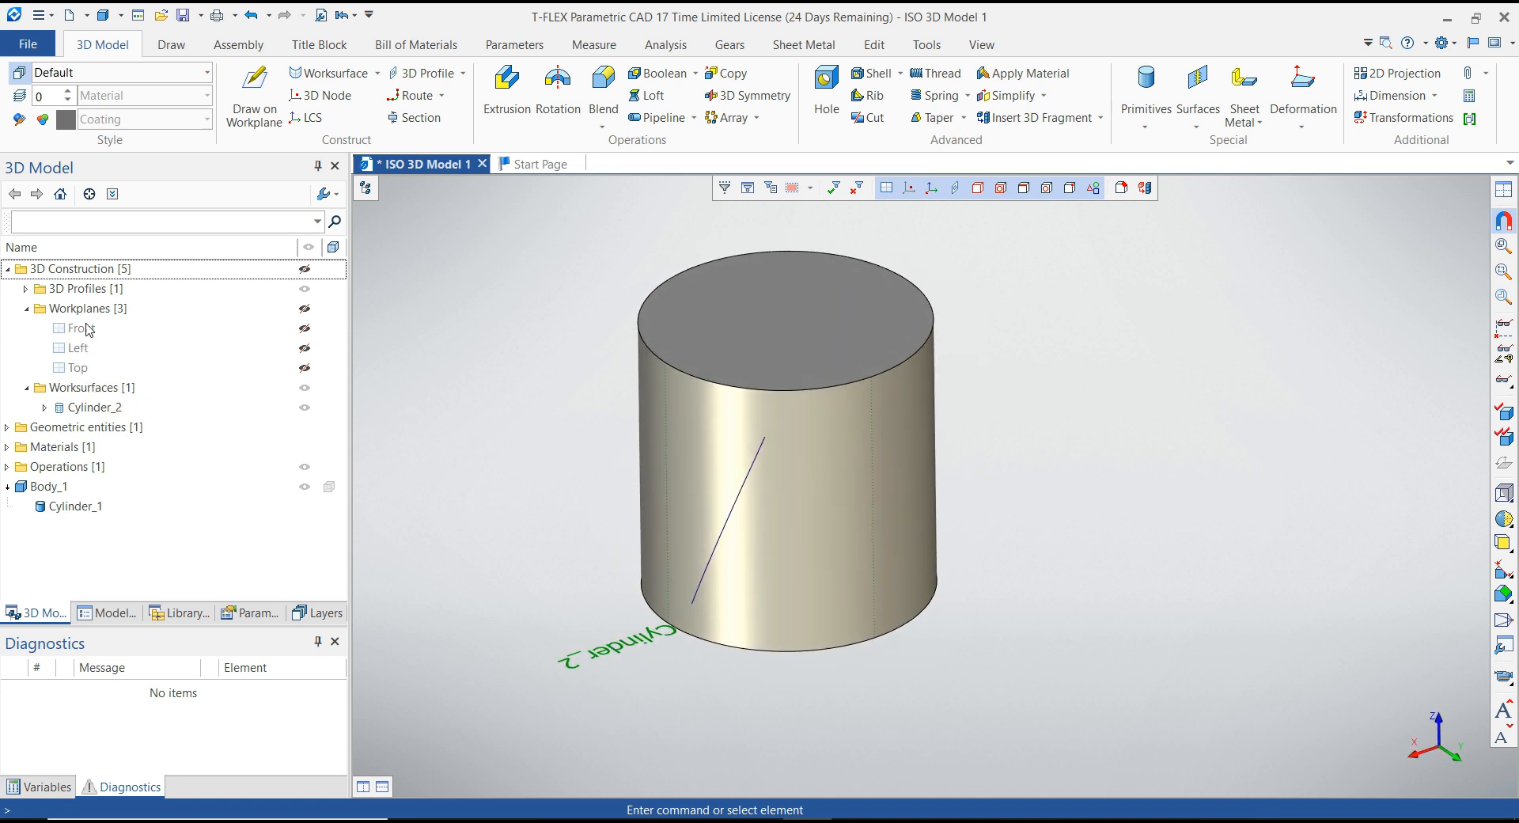
# Step: Open the slanted line's 3D profile for profile editing on the cylindrical worksurface
pyautogui.click(93, 409)
pyautogui.click(27, 288)
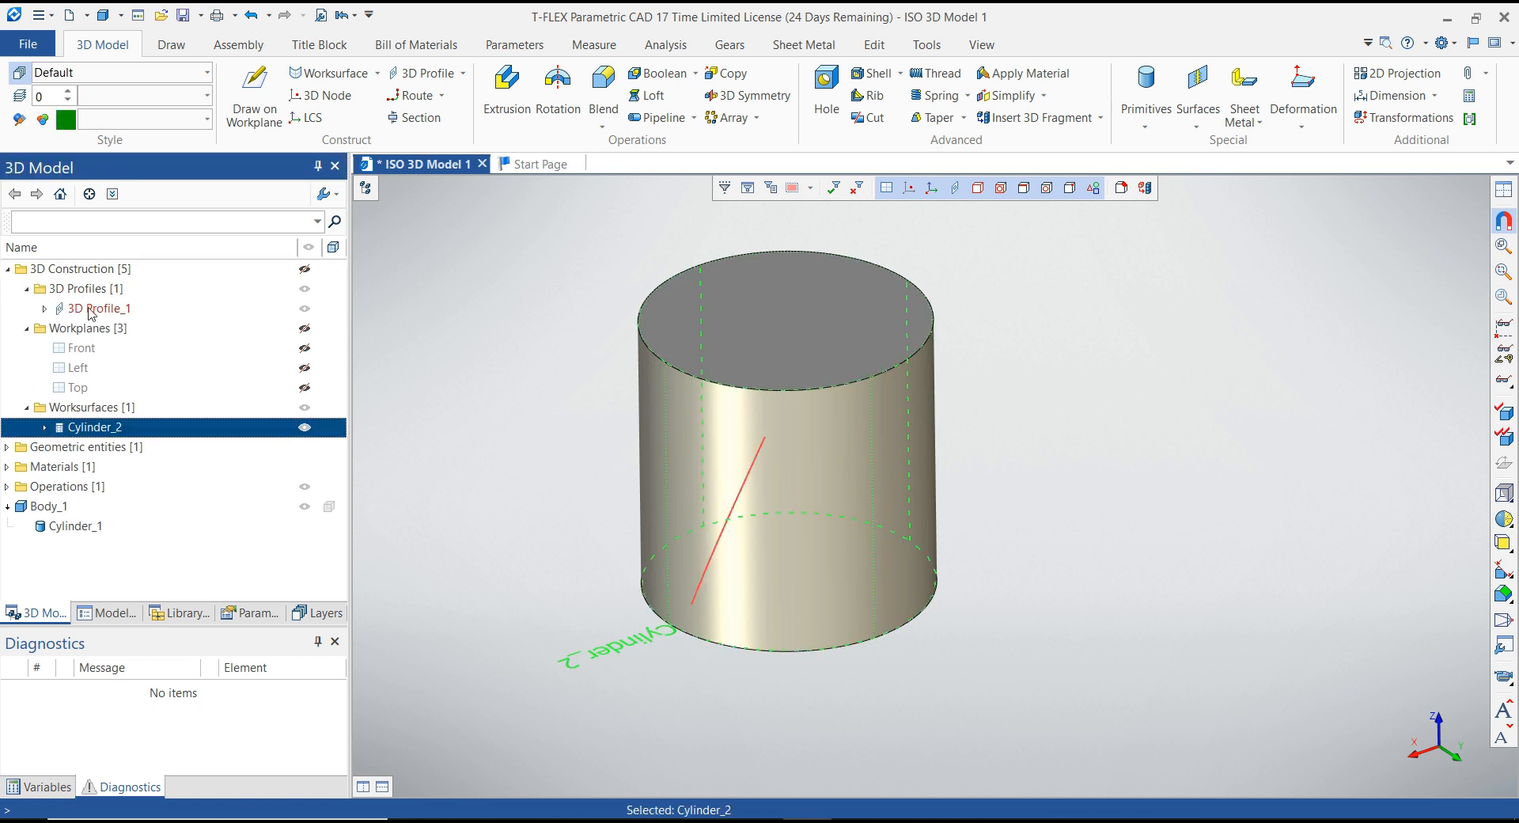
pyautogui.click(90, 310)
pyautogui.rightClick(90, 311)
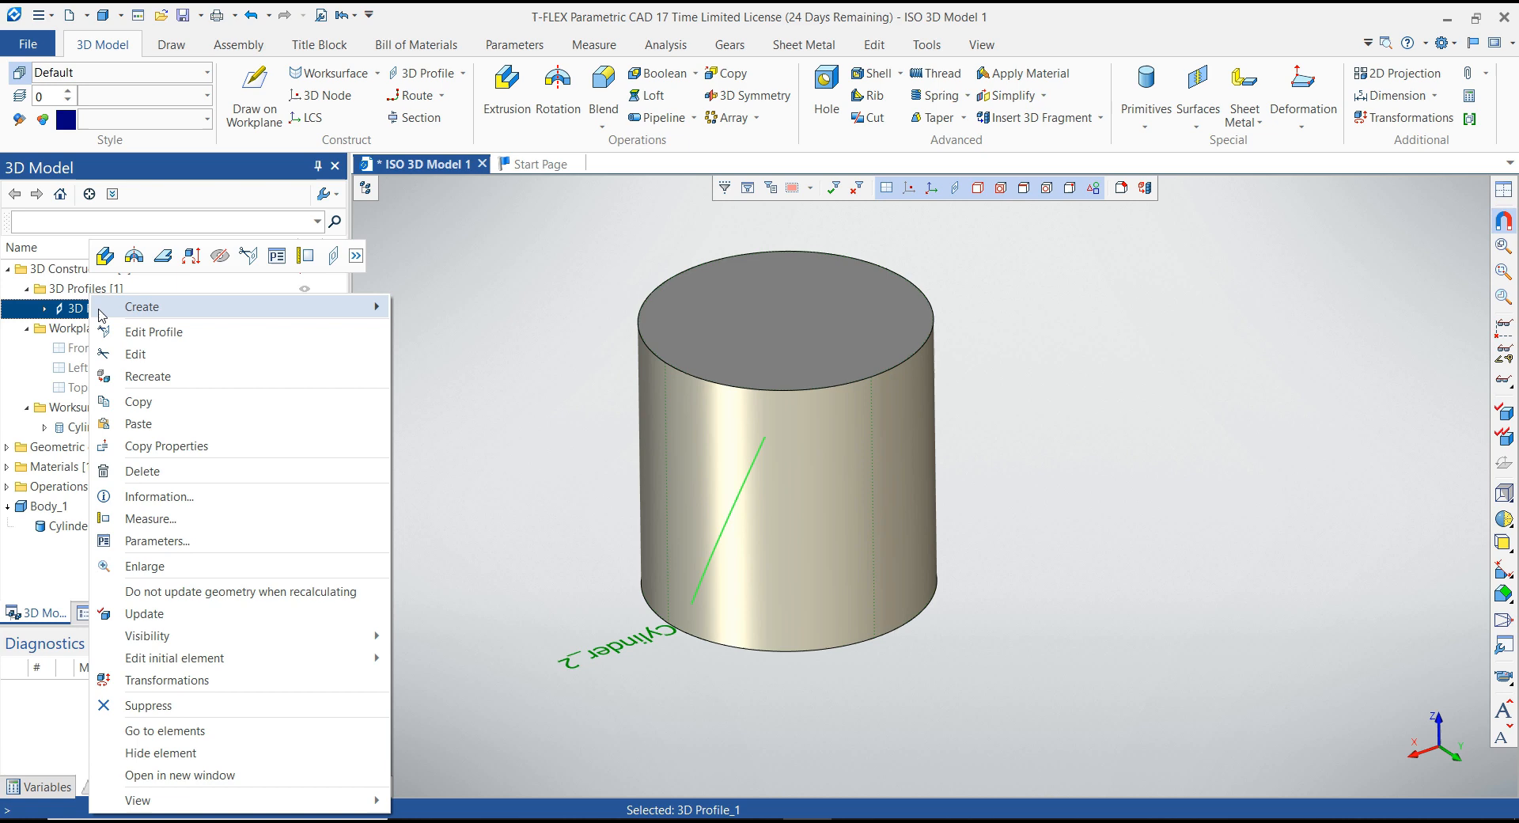
pyautogui.click(157, 334)
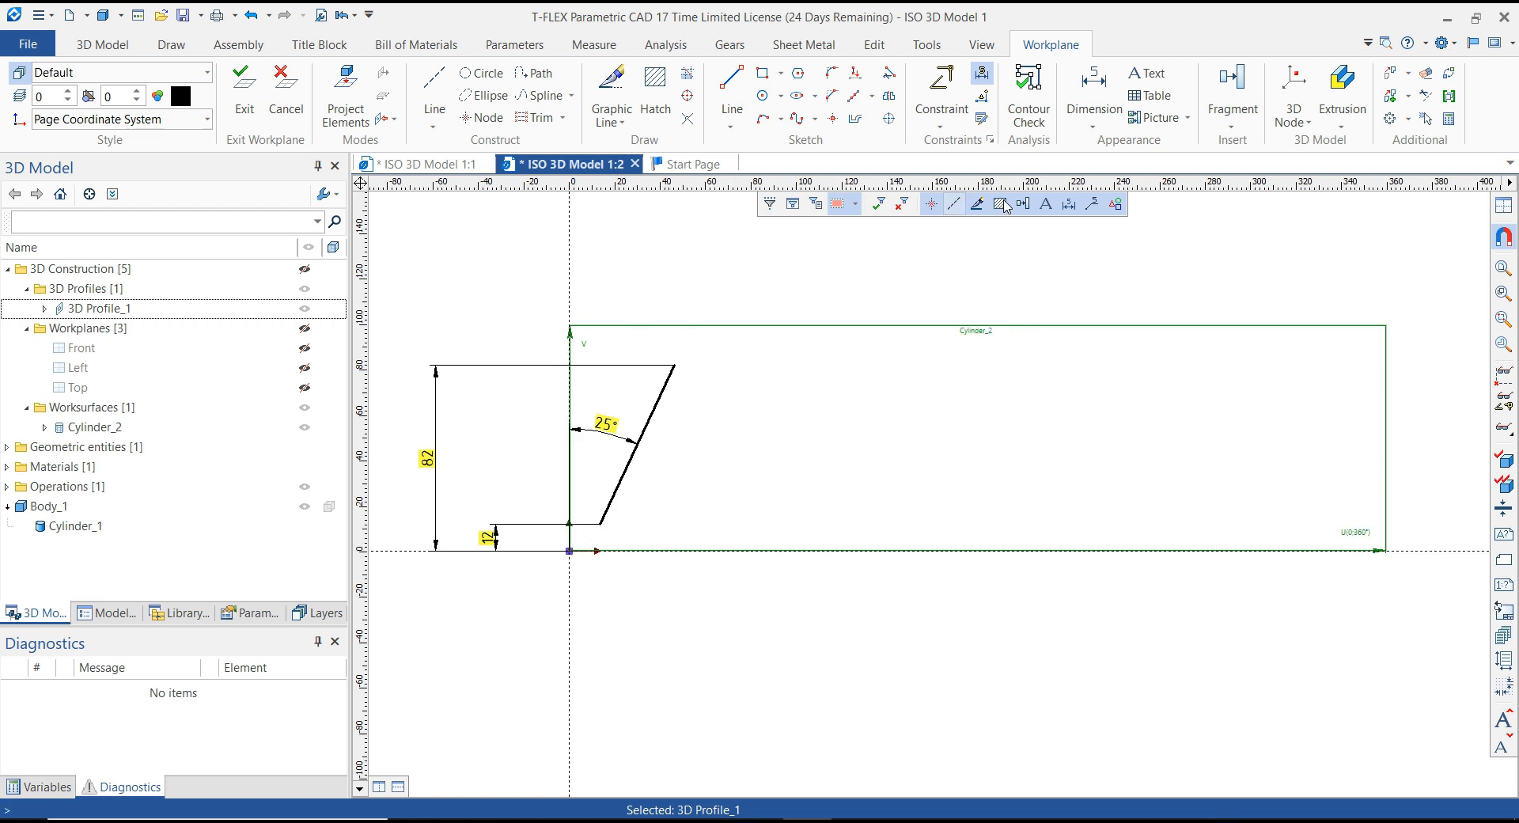
# Step: Dimension the slanted line's lower endpoint horizontally from the vertical construction line and set the distance to 15
pyautogui.click(1095, 87)
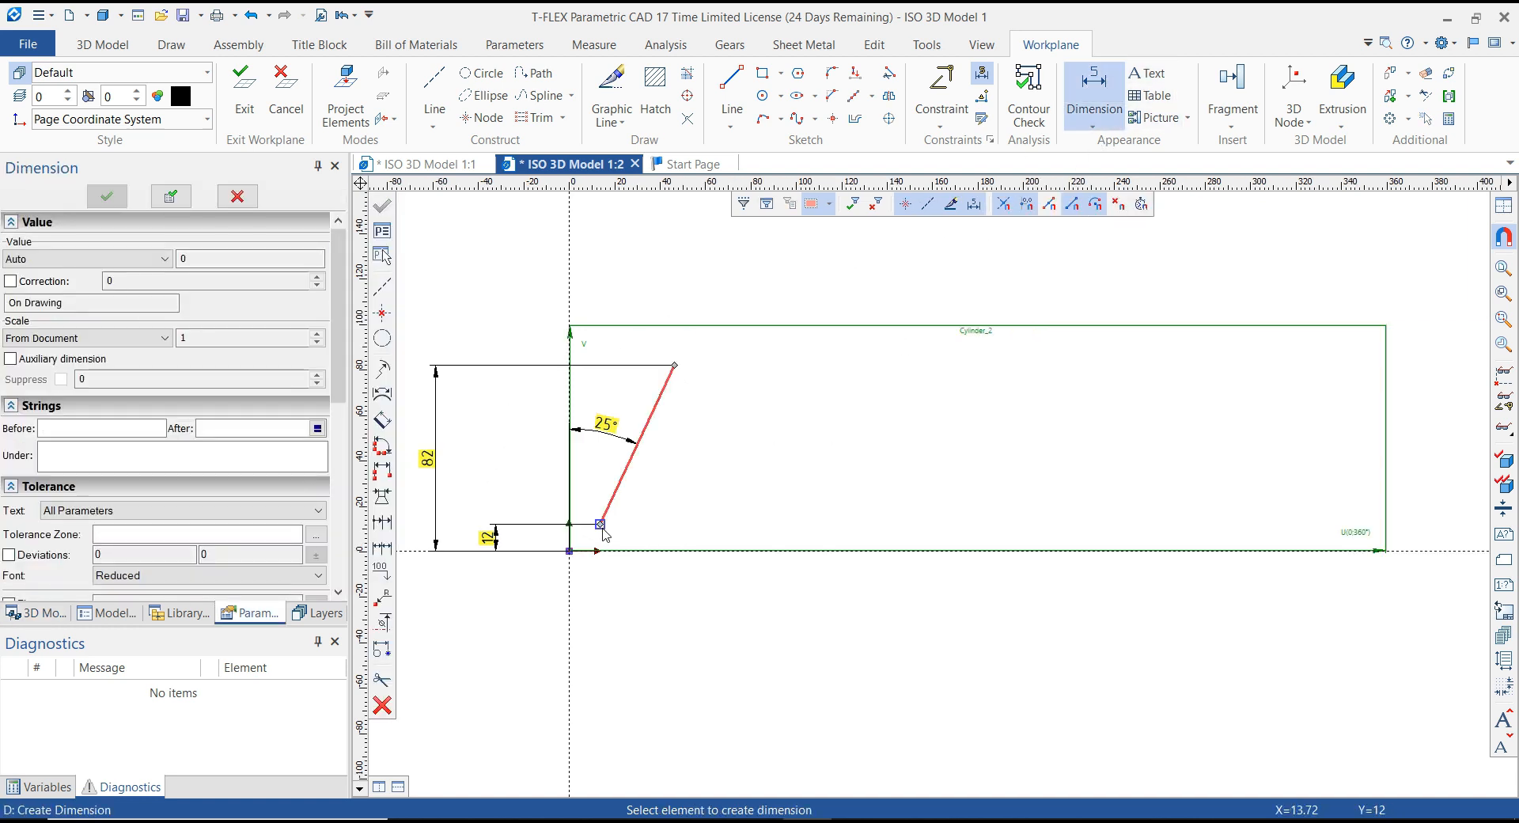
pyautogui.click(572, 317)
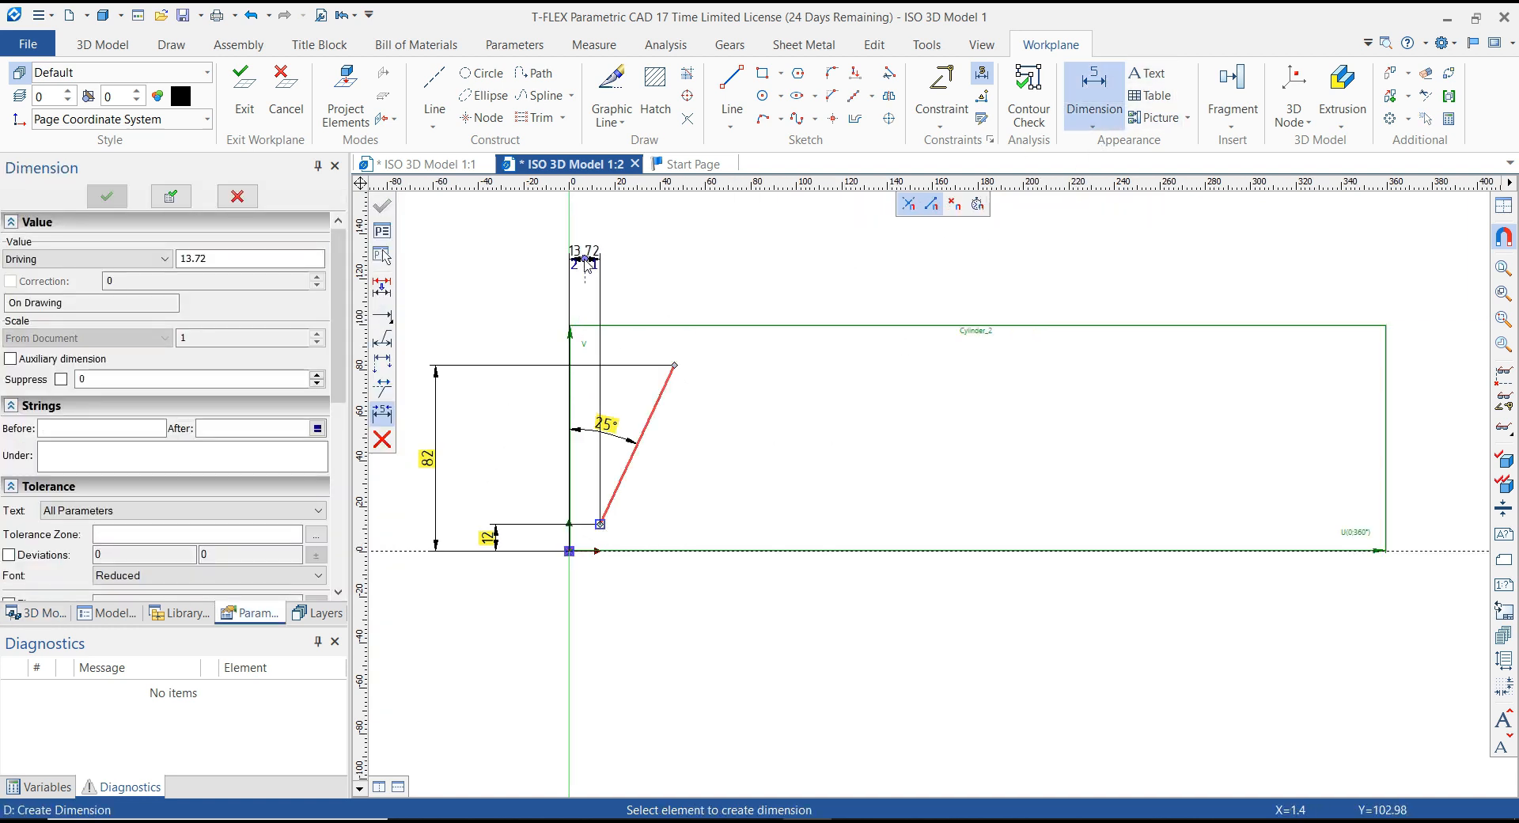
pyautogui.click(586, 259)
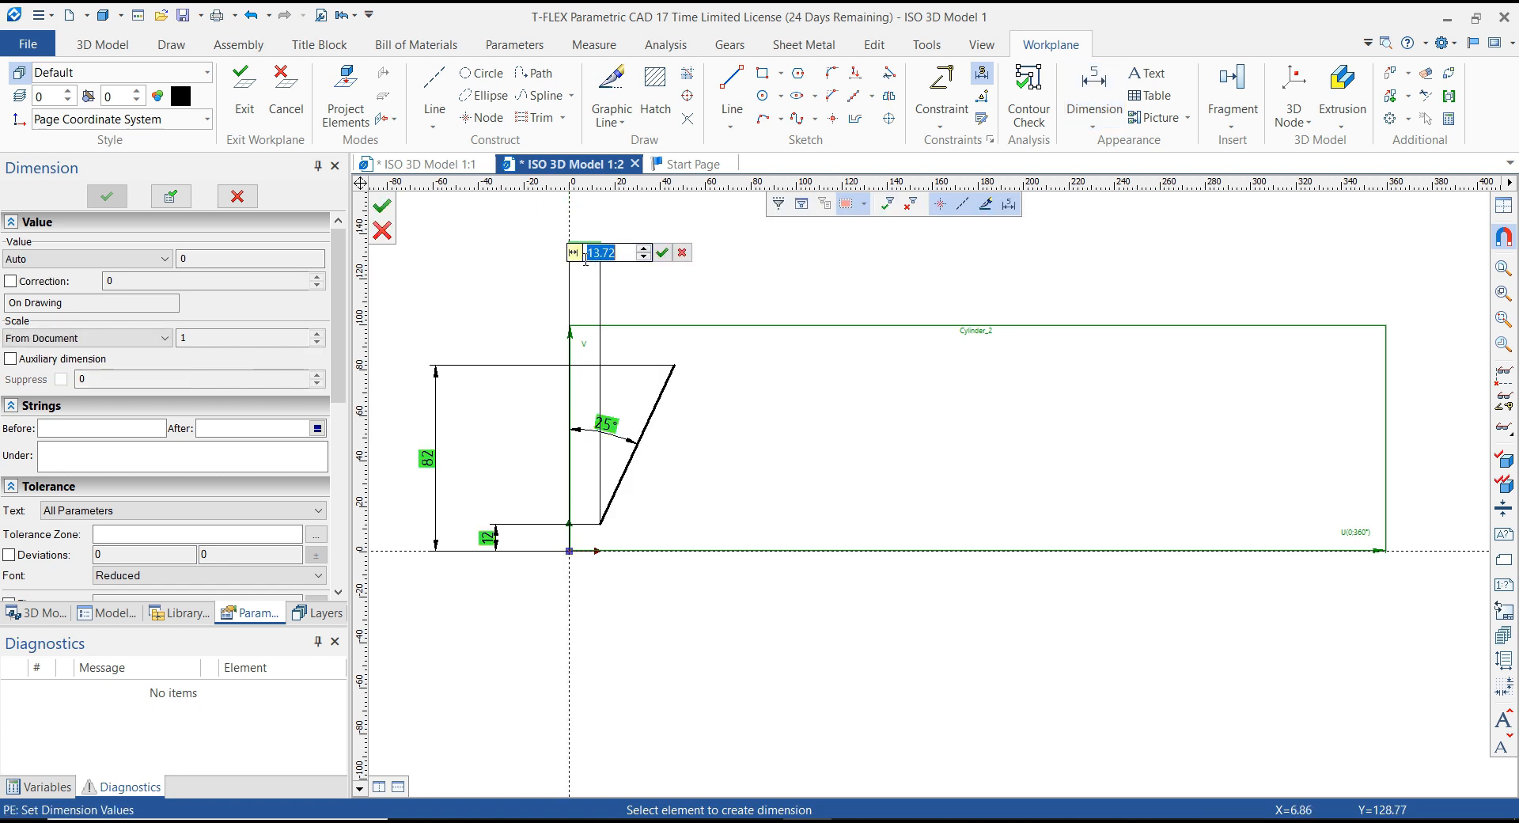
pyautogui.write('15')
pyautogui.press('Return')
pyautogui.press('Escape')
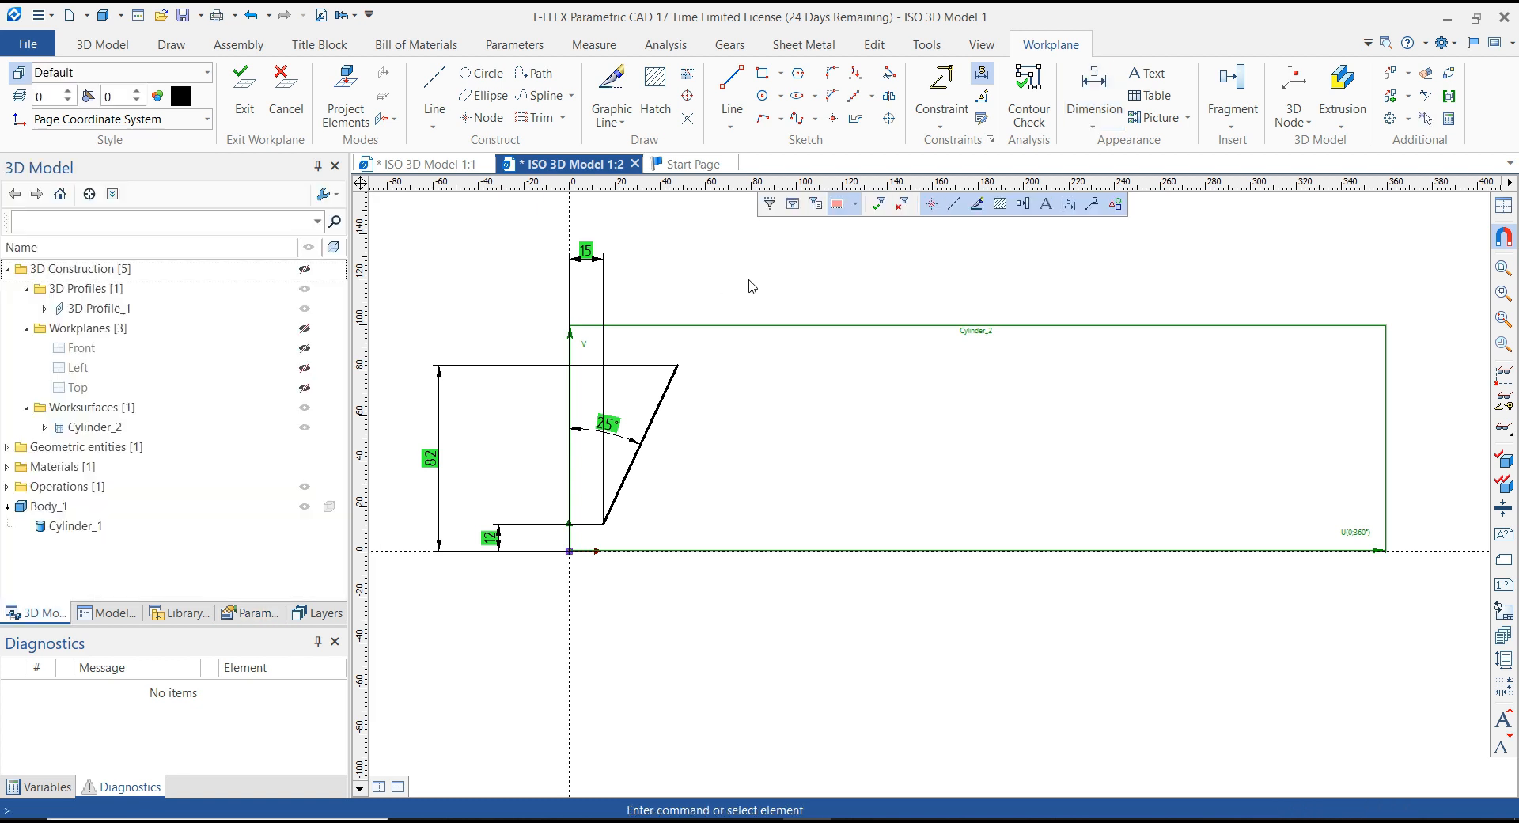
# Step: Finish editing the profile drawing and inspect the updated line wrapped on the cylinder
pyautogui.rightClick(753, 285)
pyautogui.press('Escape')
pyautogui.click(254, 101)
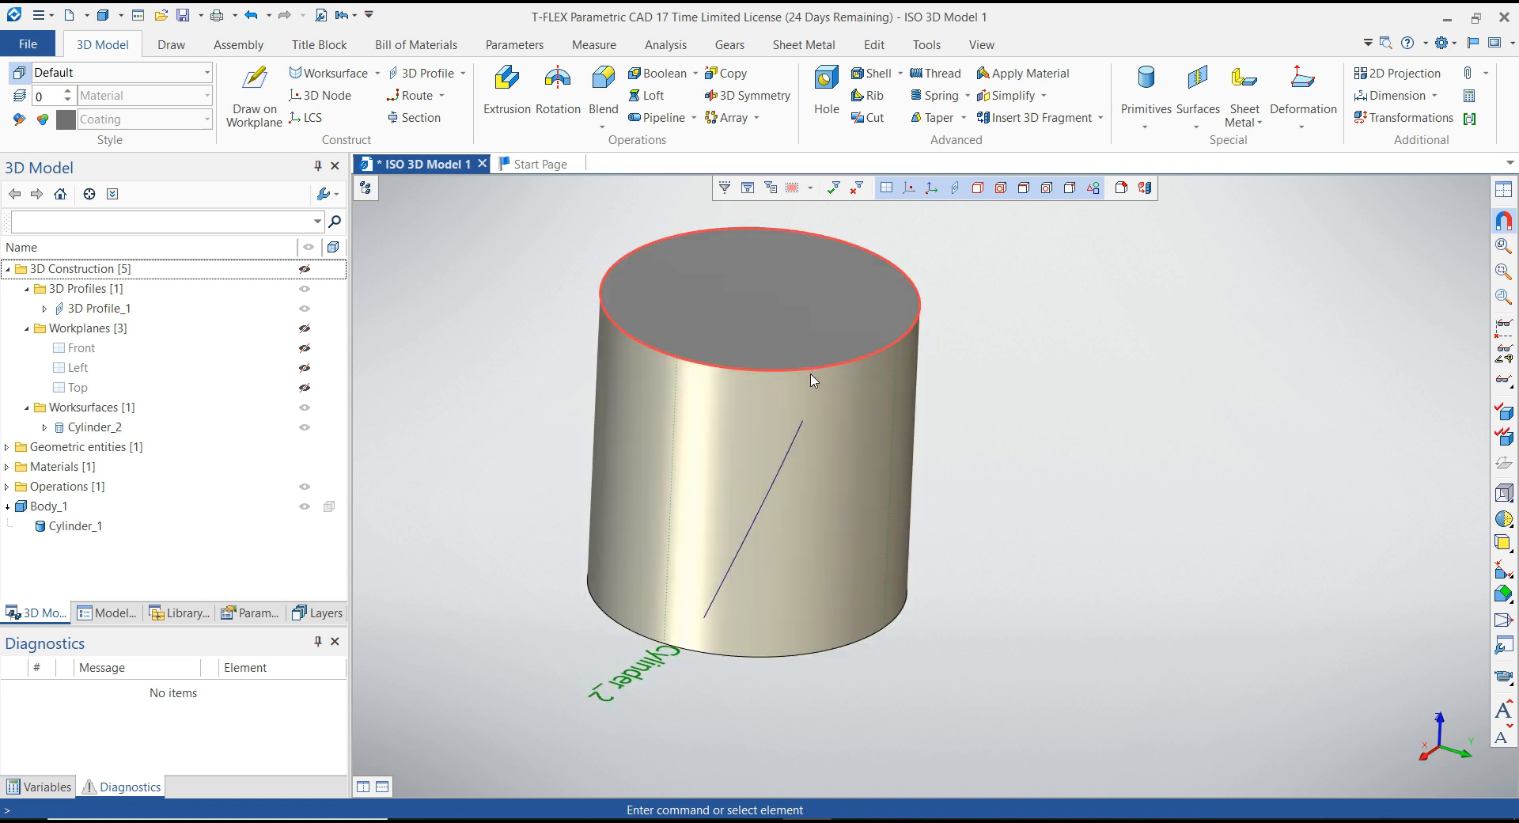
pyautogui.moveTo(806, 523); pyautogui.dragTo(747, 500, button='middle')
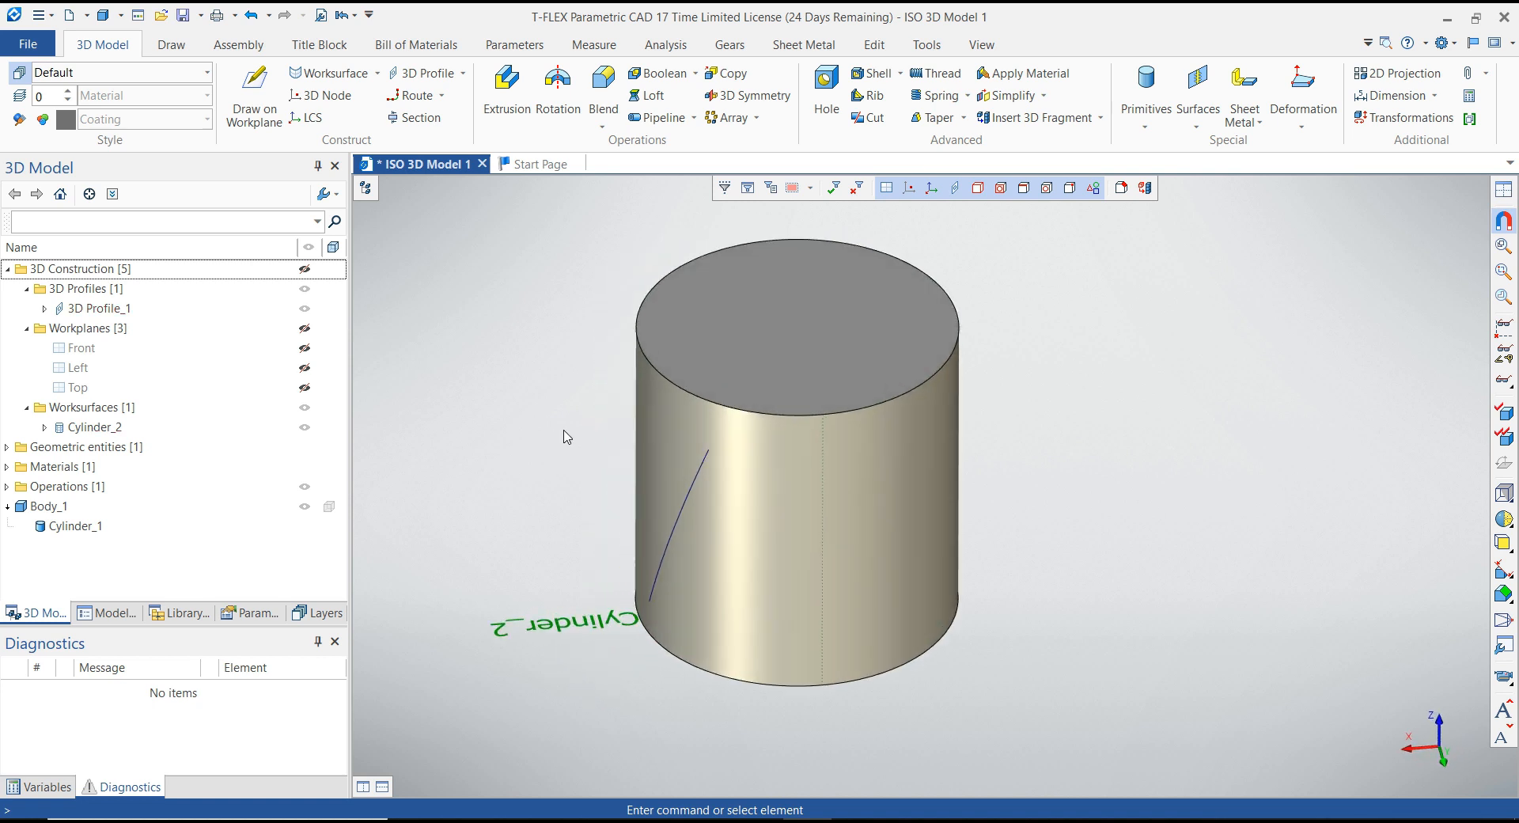
# Step: Create a round Pipeline along the wrapped slanted line with a diameter of 12
pyautogui.click(788, 473)
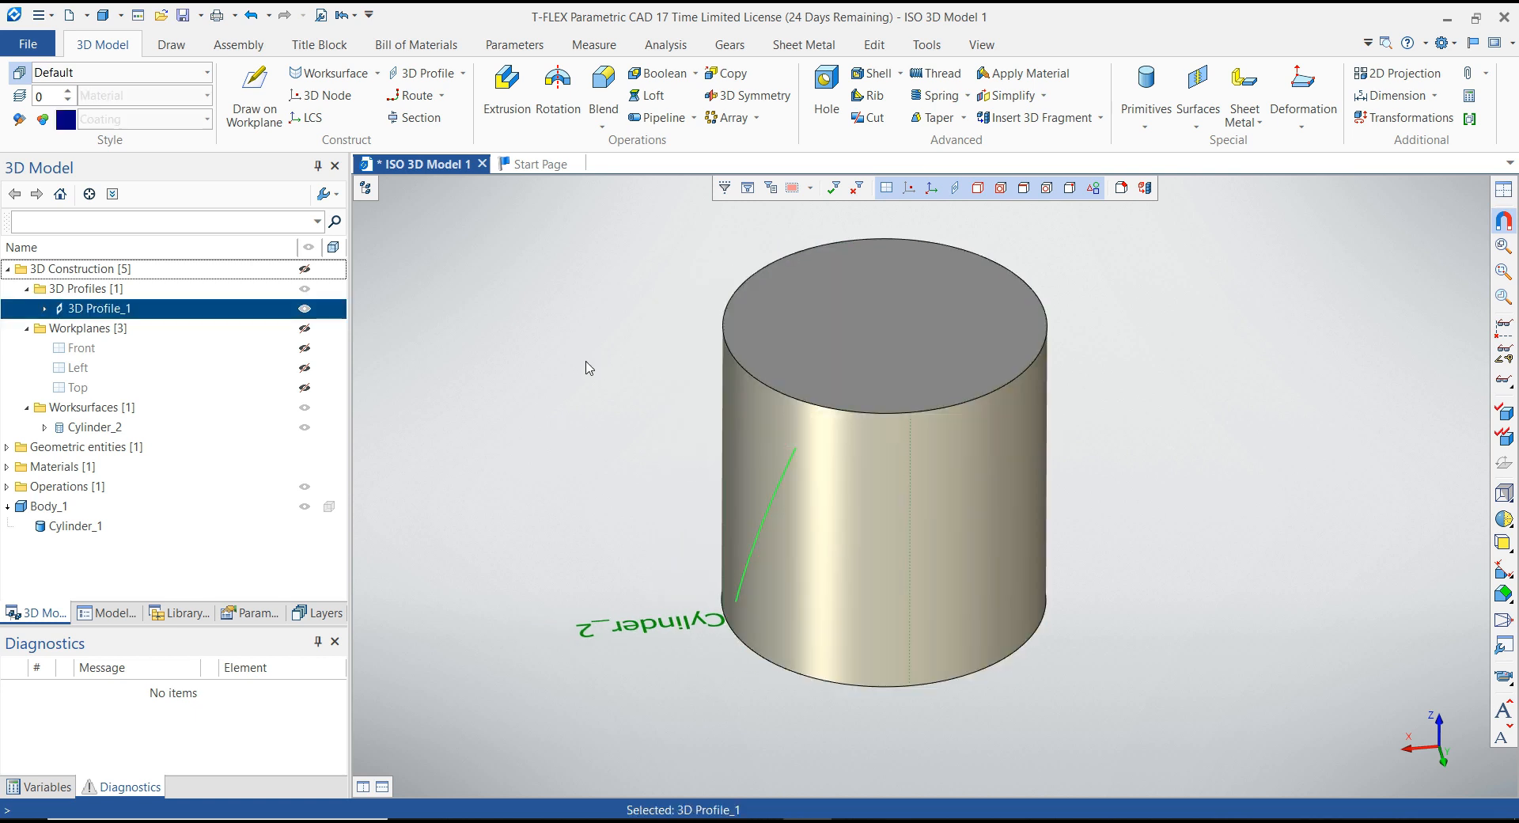
pyautogui.click(693, 118)
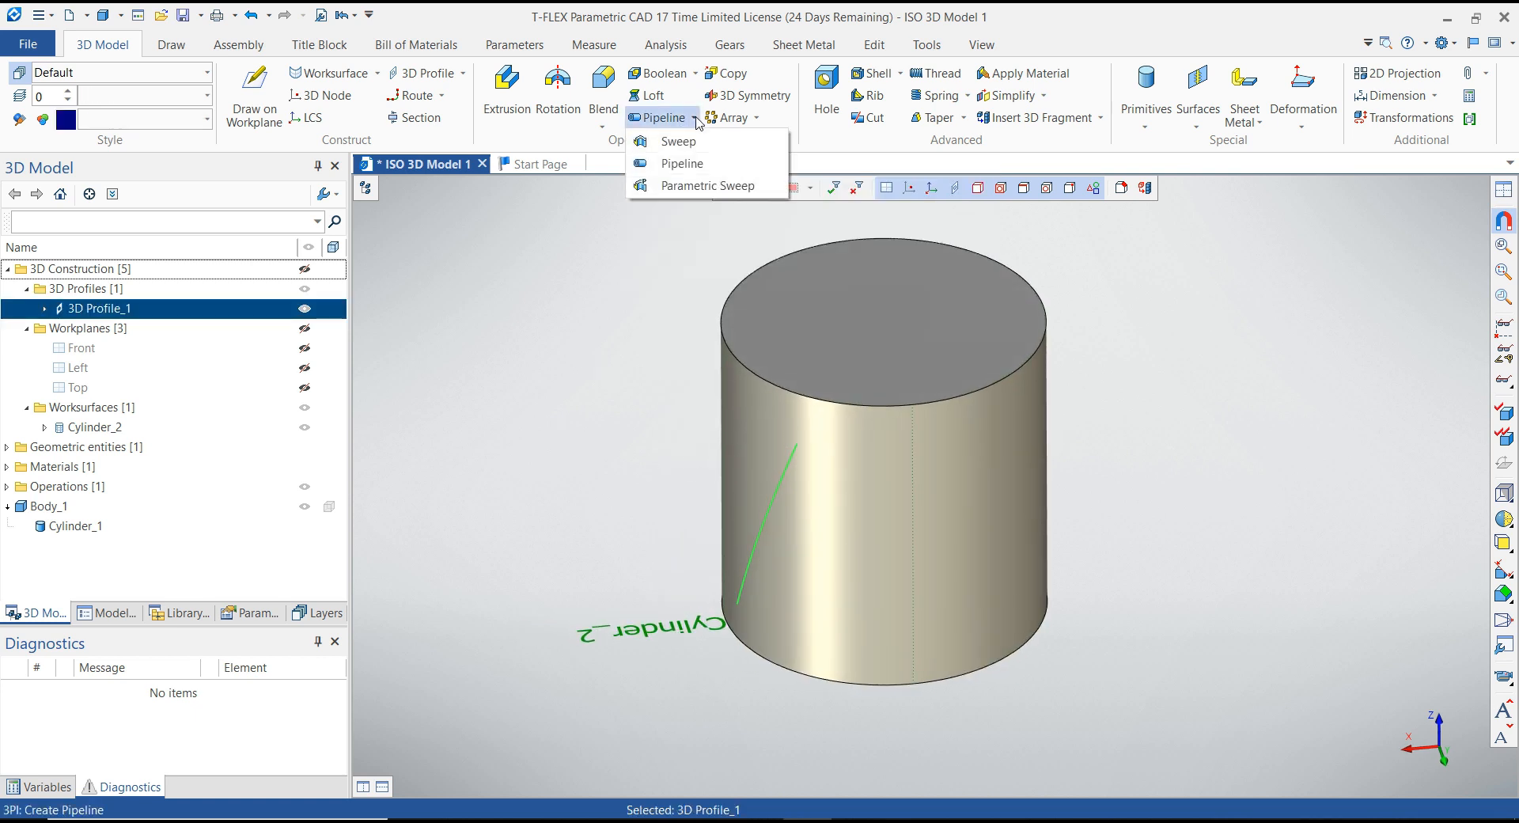
pyautogui.click(682, 164)
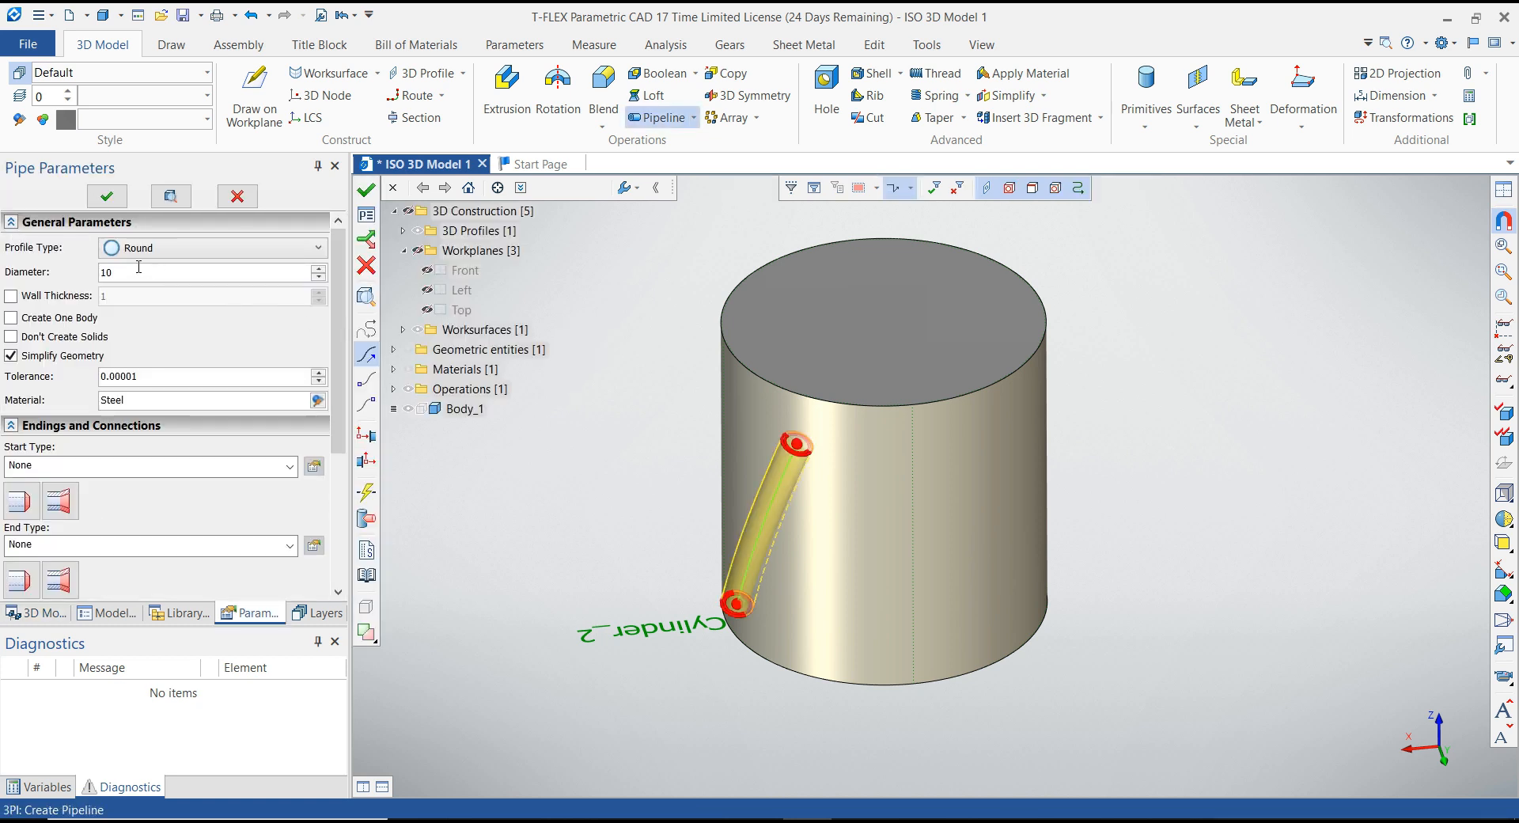
pyautogui.click(130, 271)
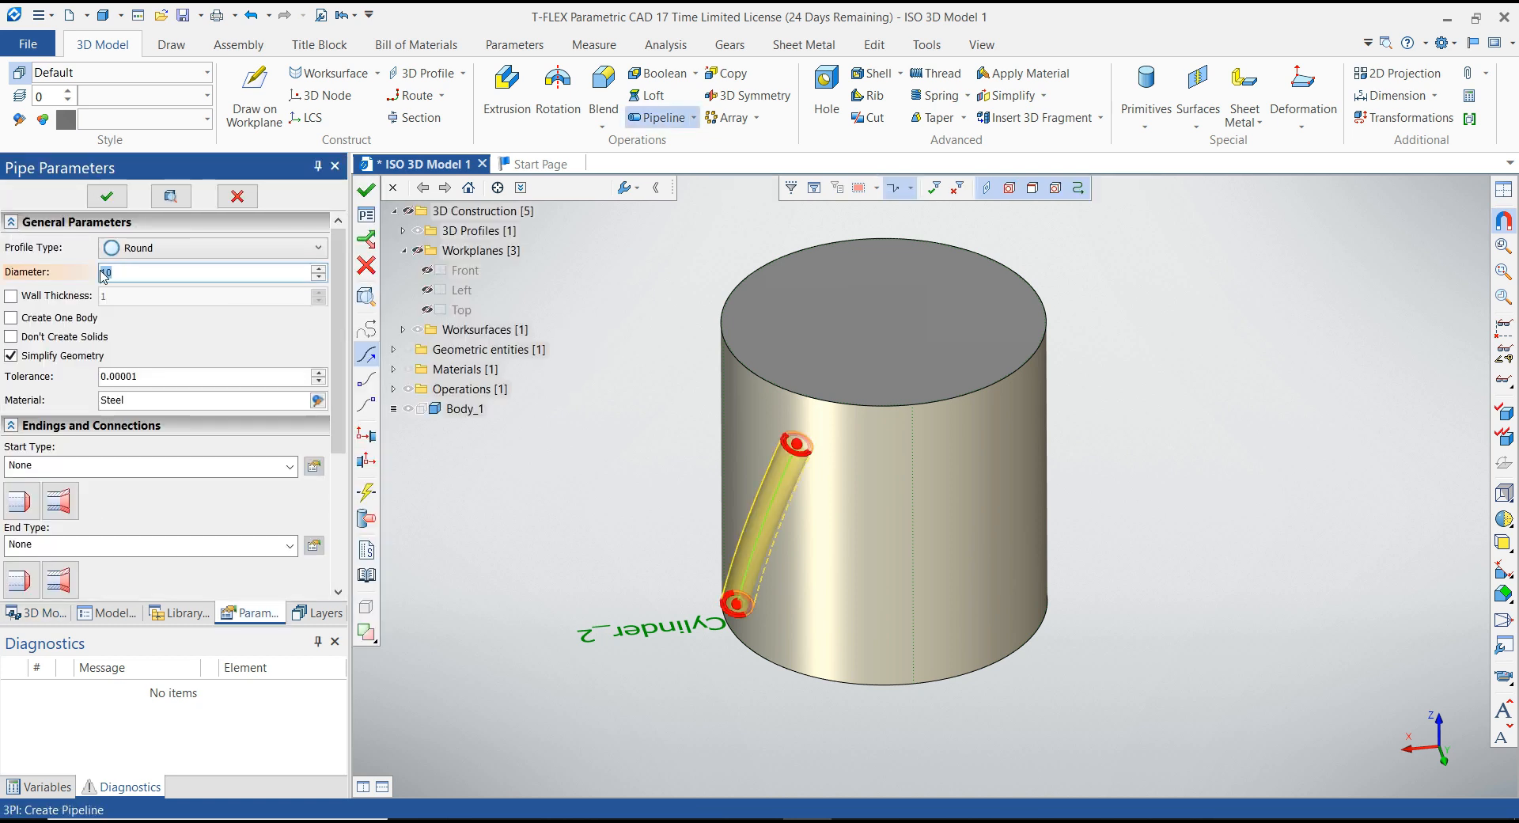
pyautogui.write('2')
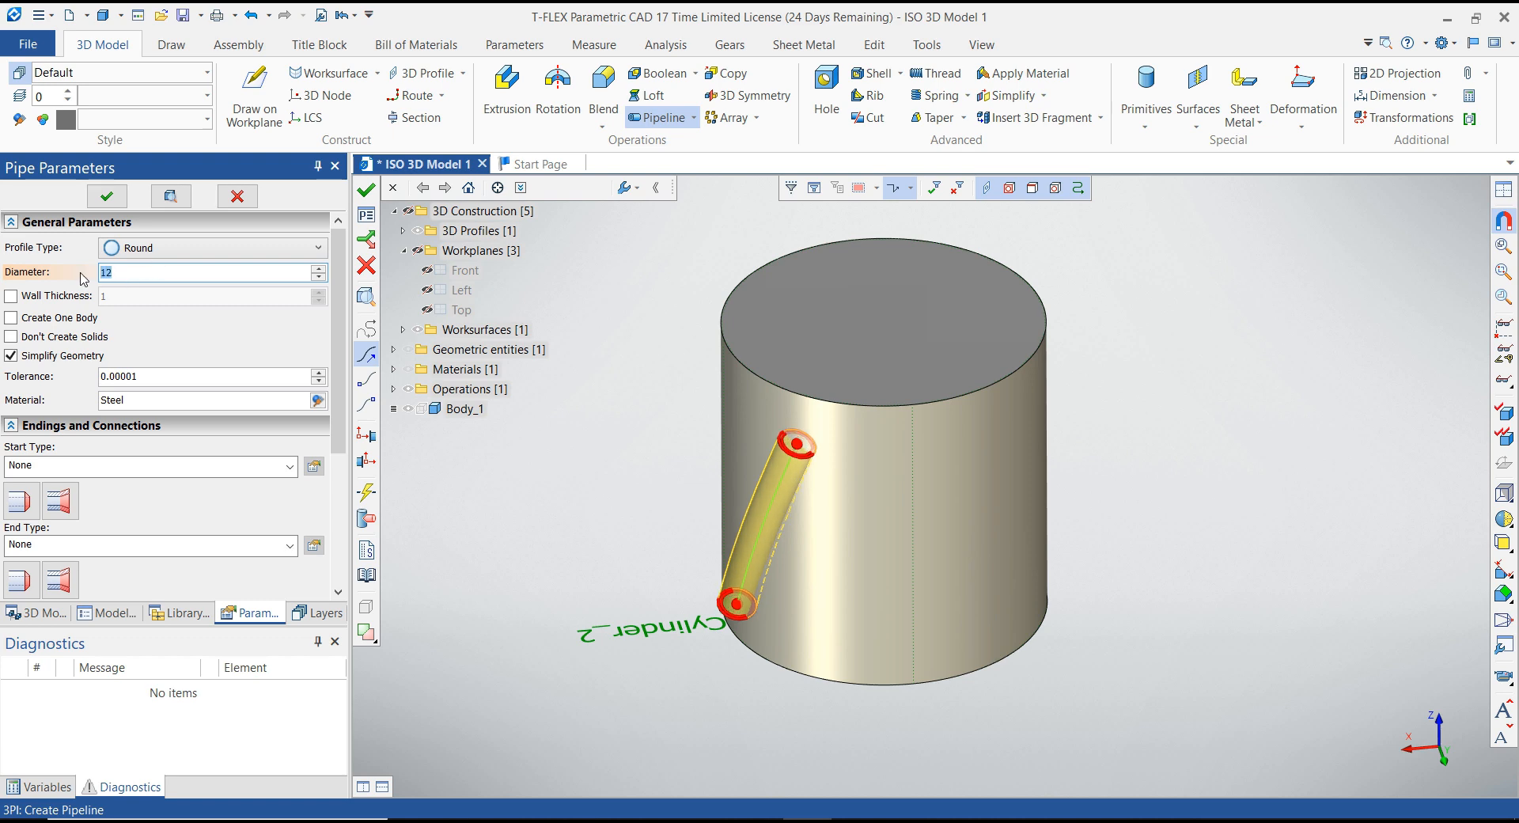
pyautogui.click(107, 195)
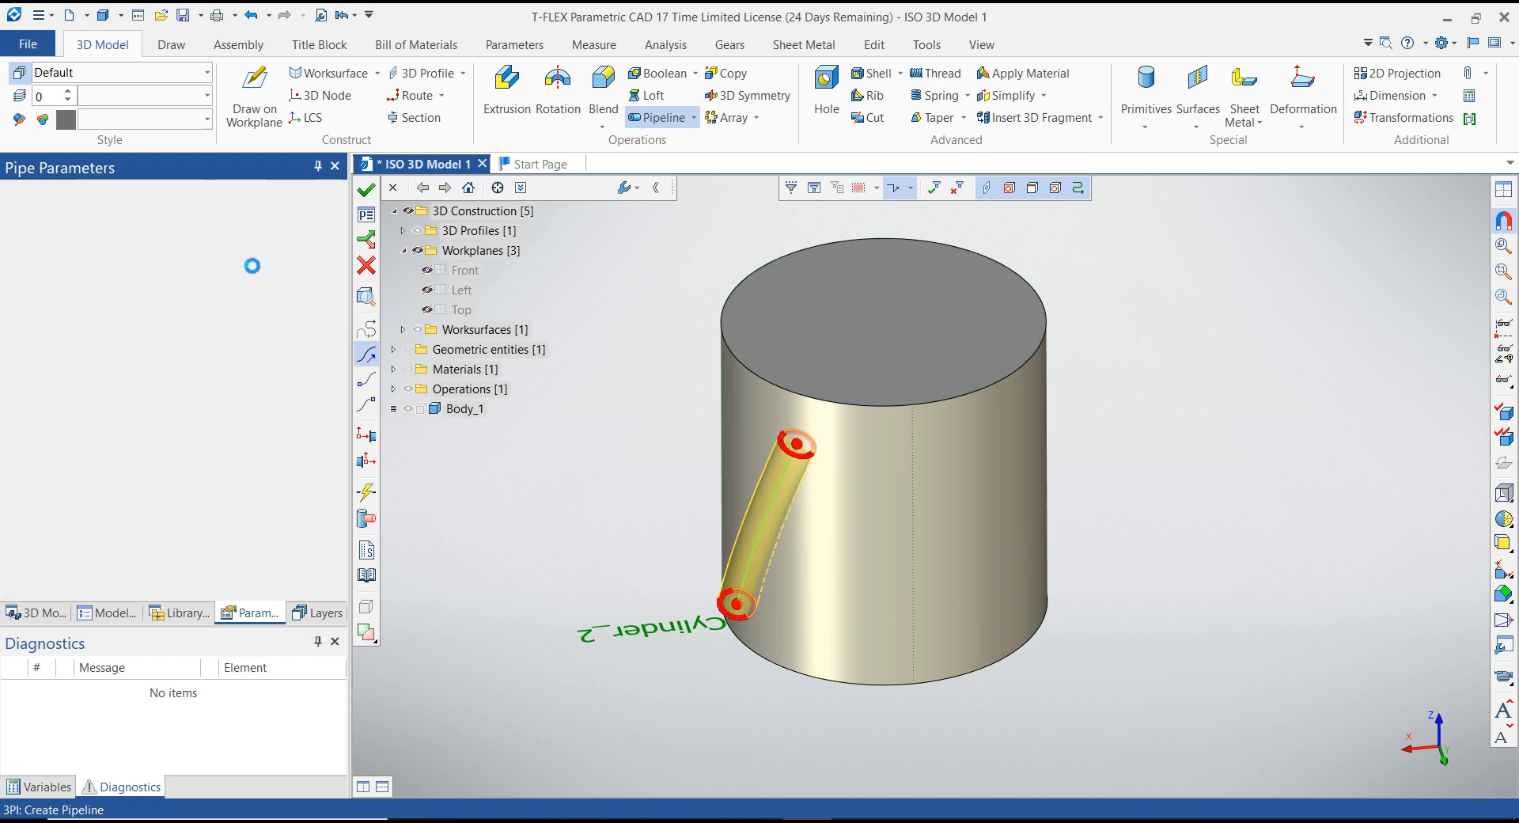
pyautogui.press('Escape')
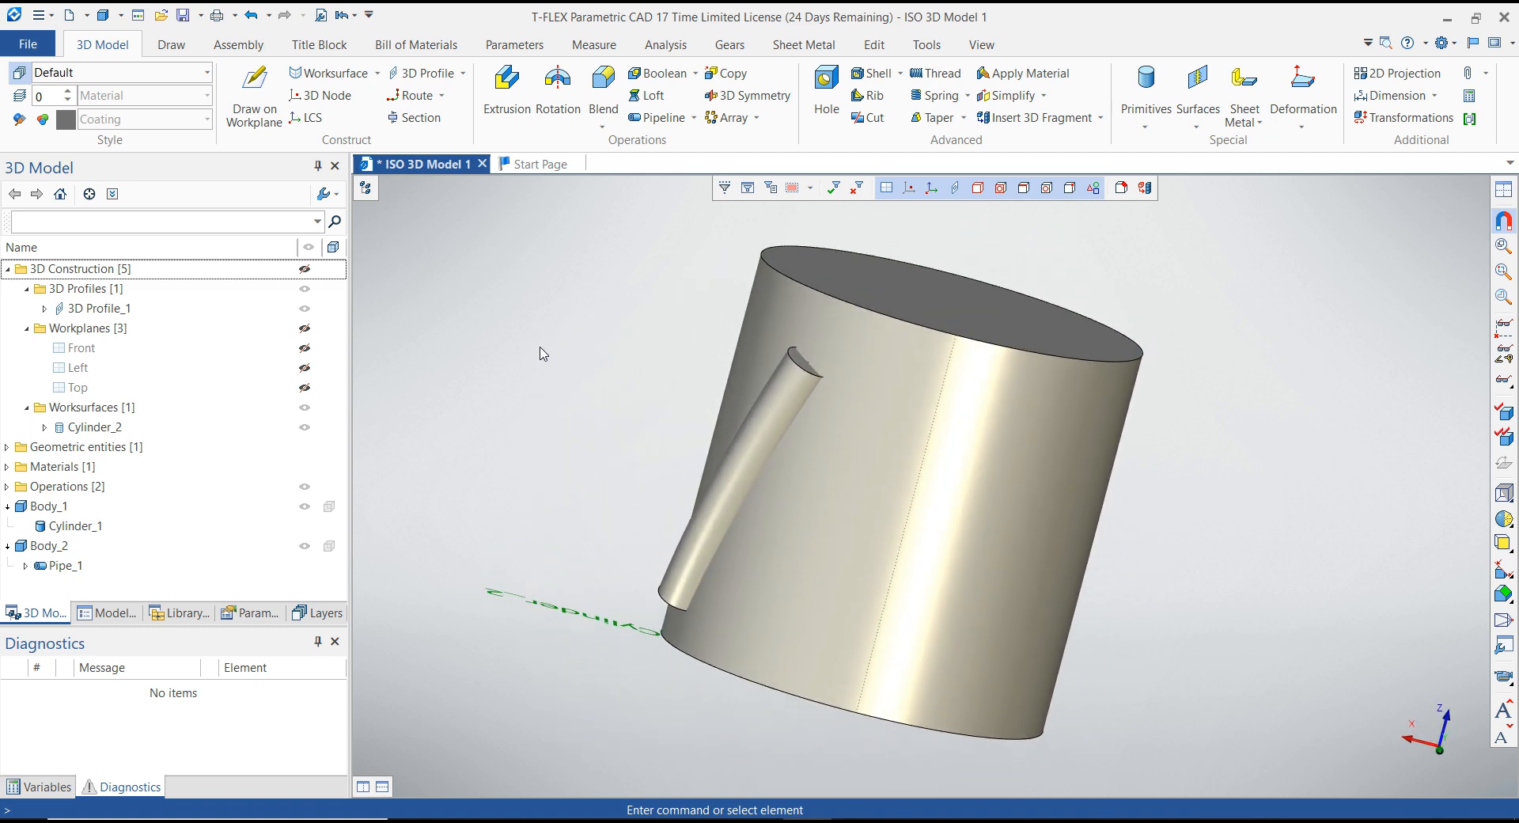
# Step: Round both end edges of the pipe with an Edge Blend of radius 6
pyautogui.click(603, 83)
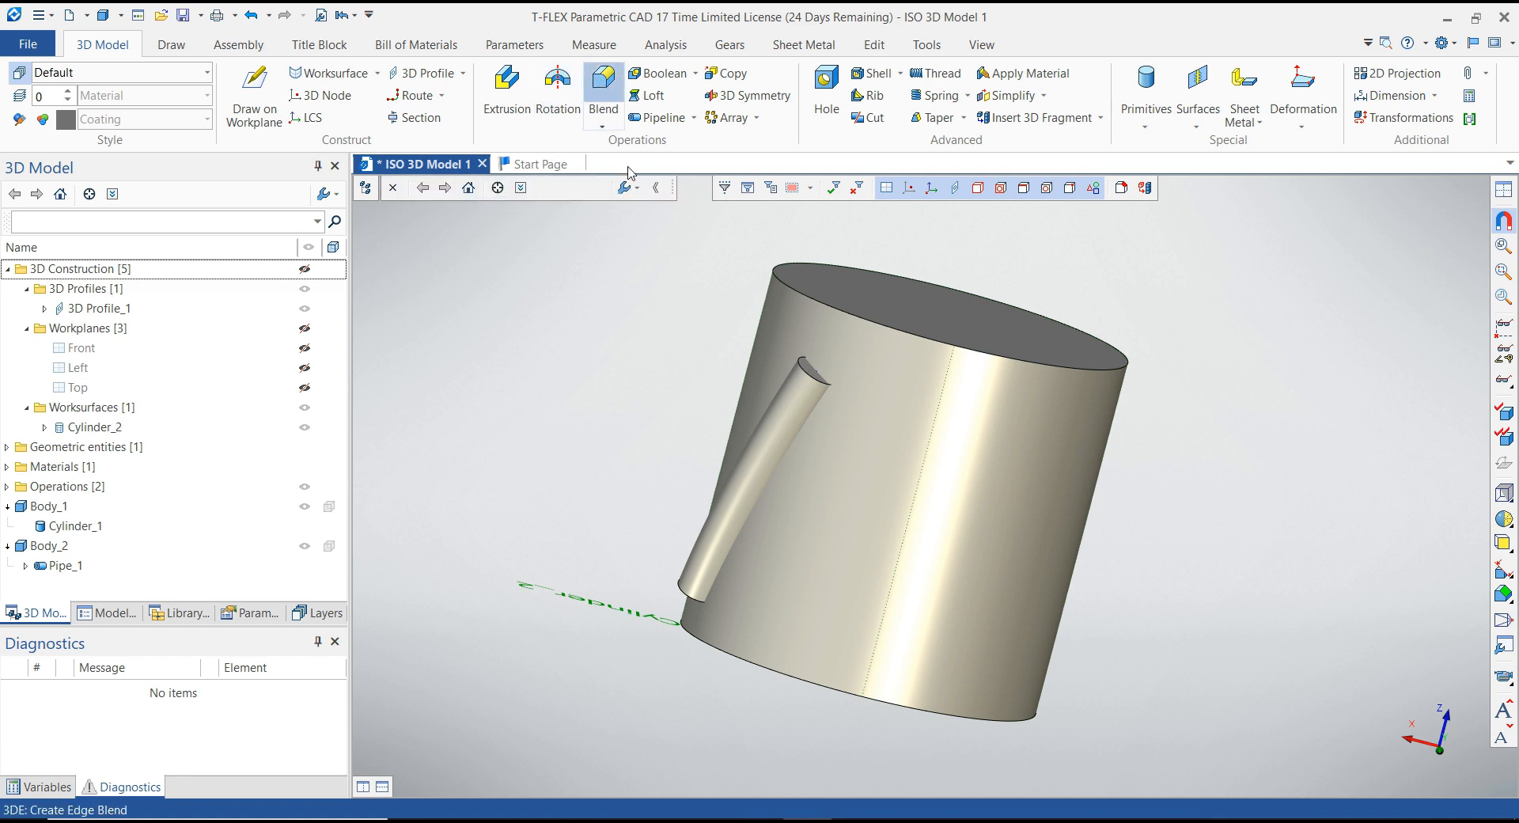
pyautogui.click(798, 366)
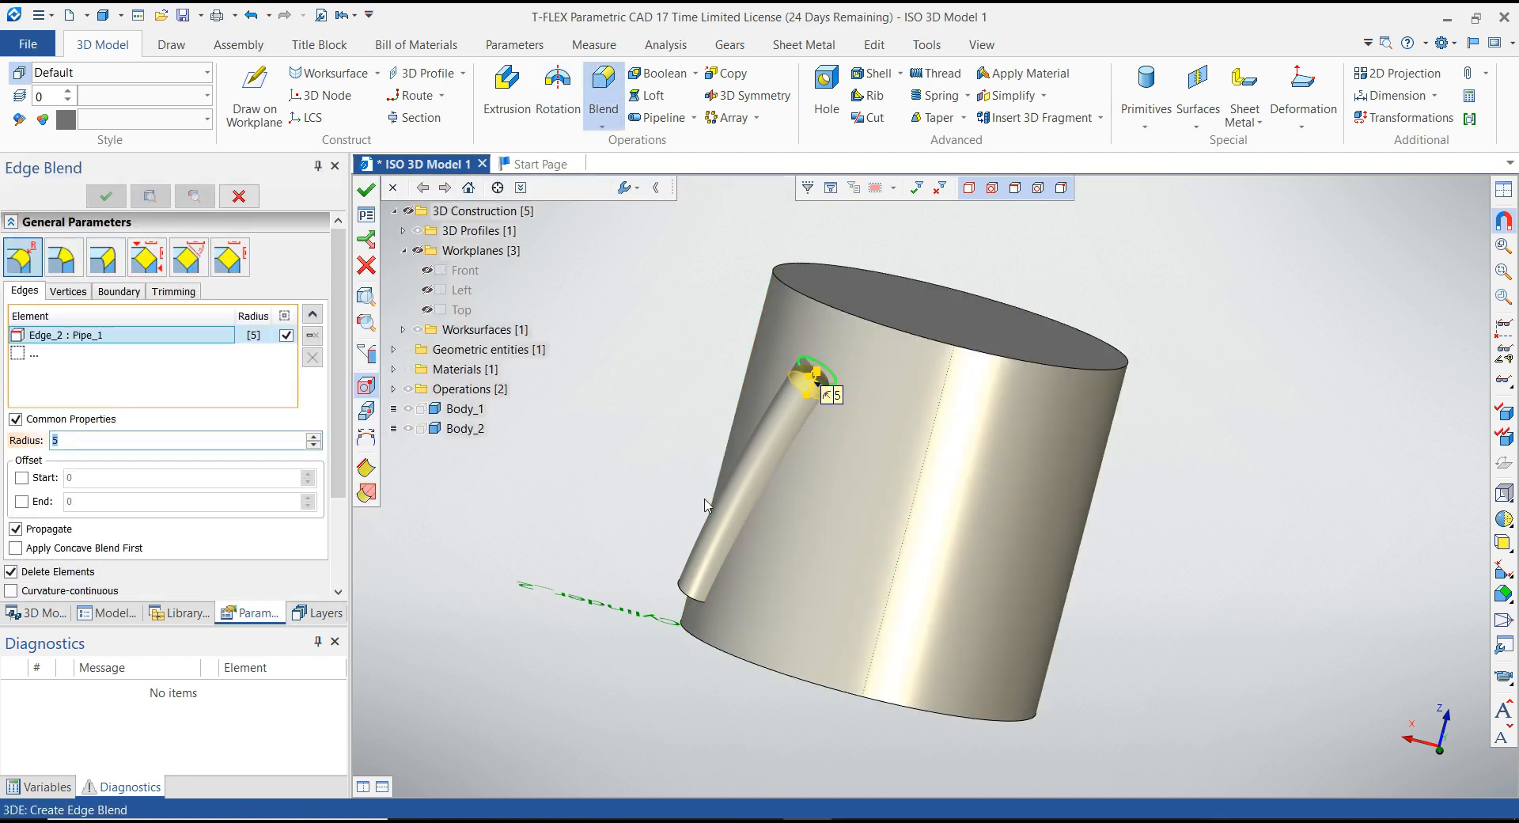
pyautogui.click(686, 603)
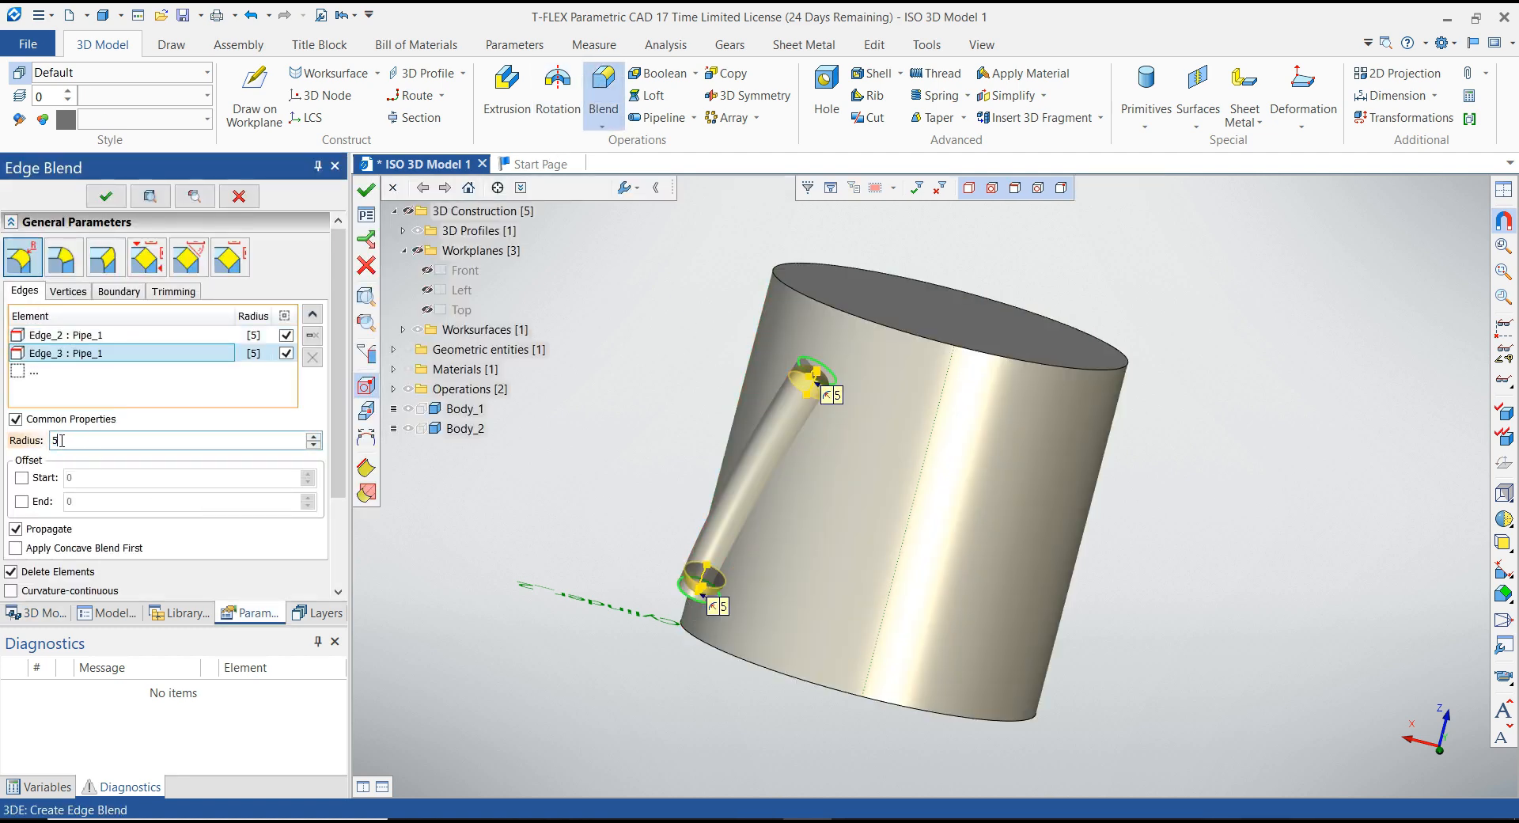
pyautogui.write('6')
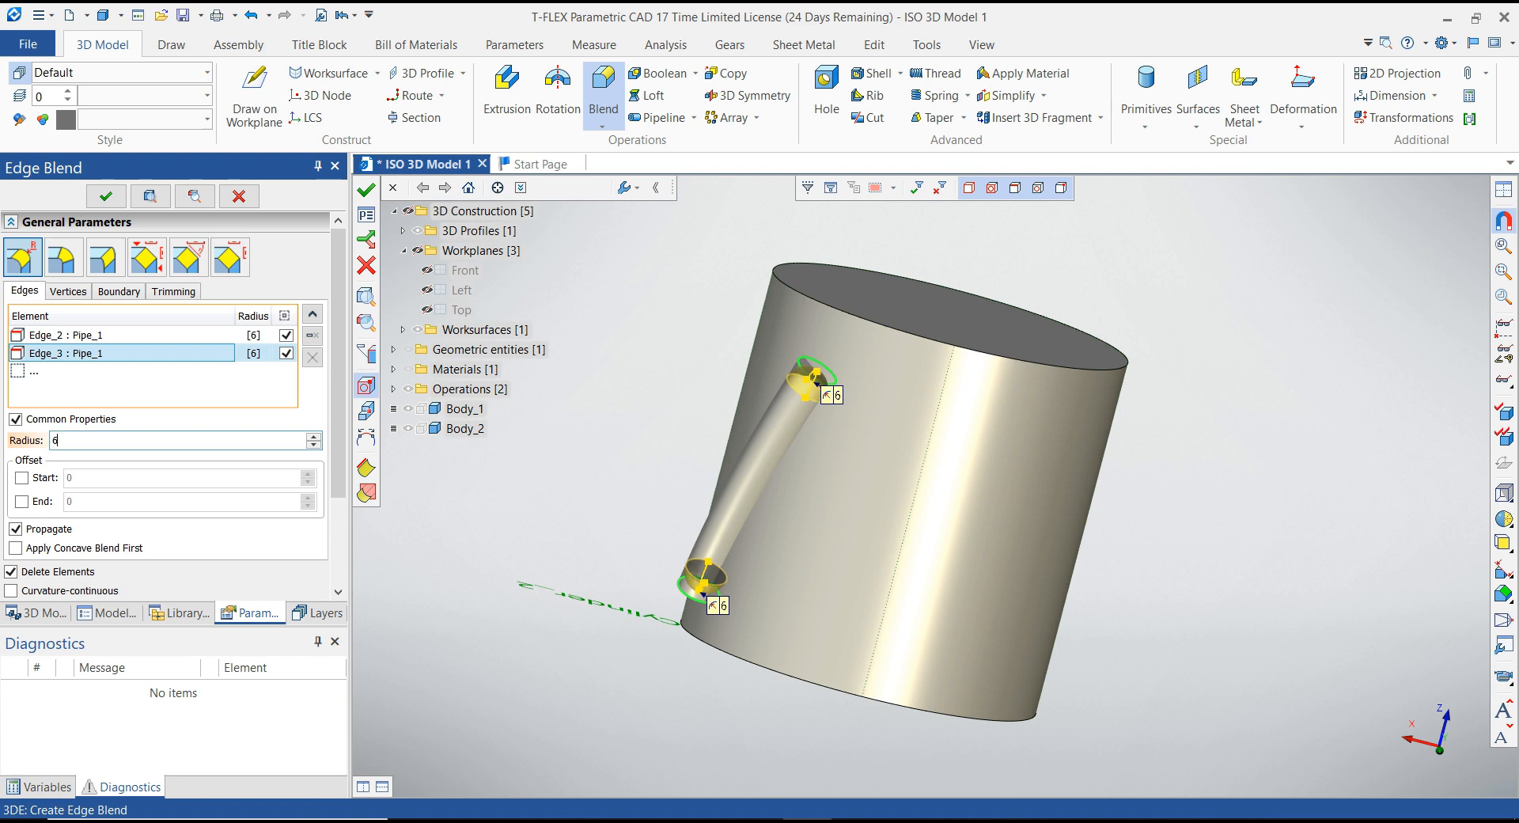
pyautogui.click(366, 189)
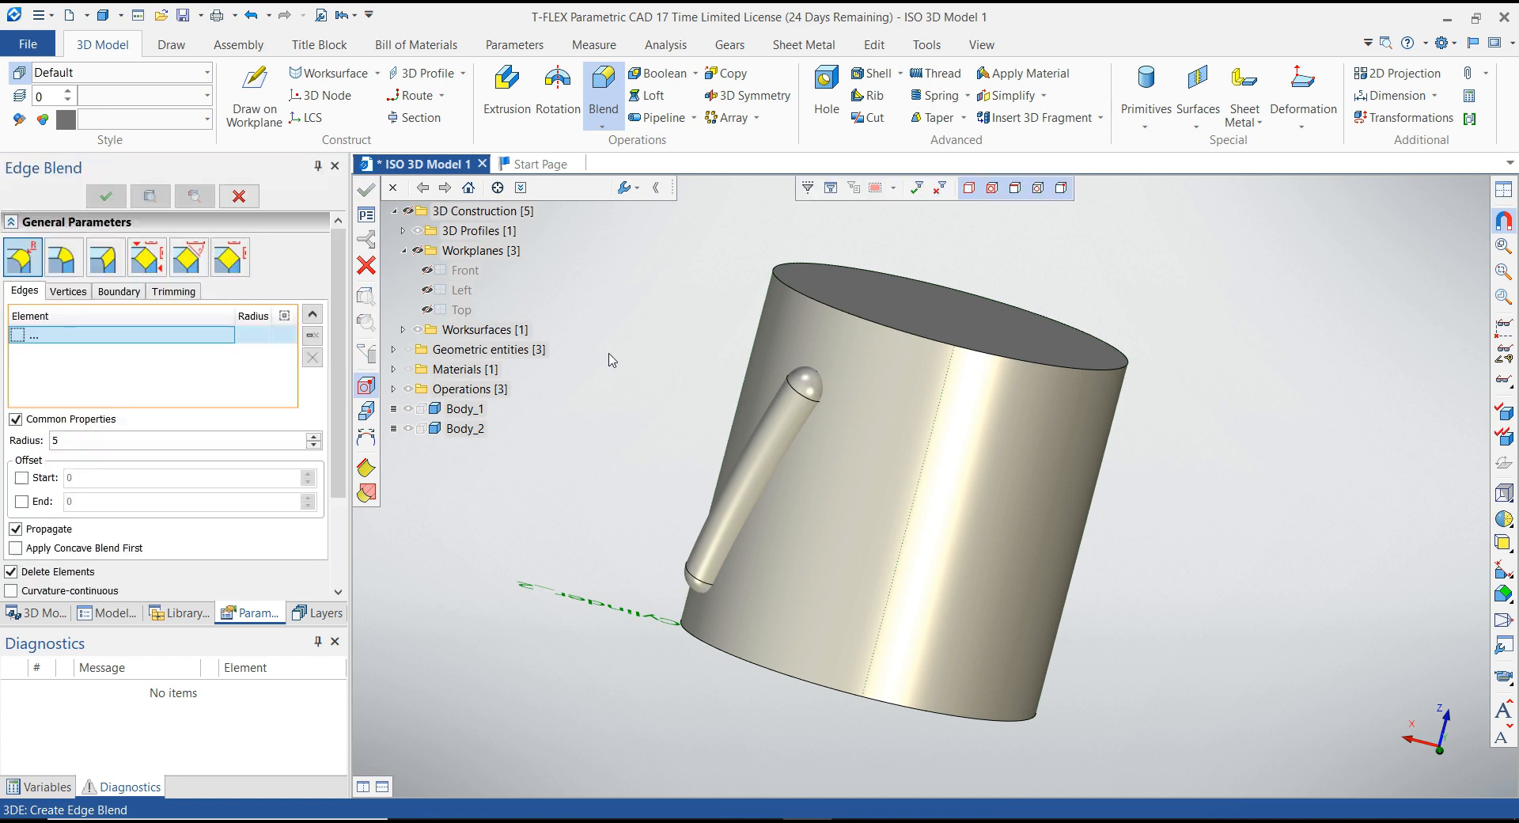
pyautogui.click(369, 267)
# Step: Start a circular array of the blended pipe, using the cylinder's side face as the rotation axis
pyautogui.moveTo(579, 350); pyautogui.dragTo(580, 350, button='middle')
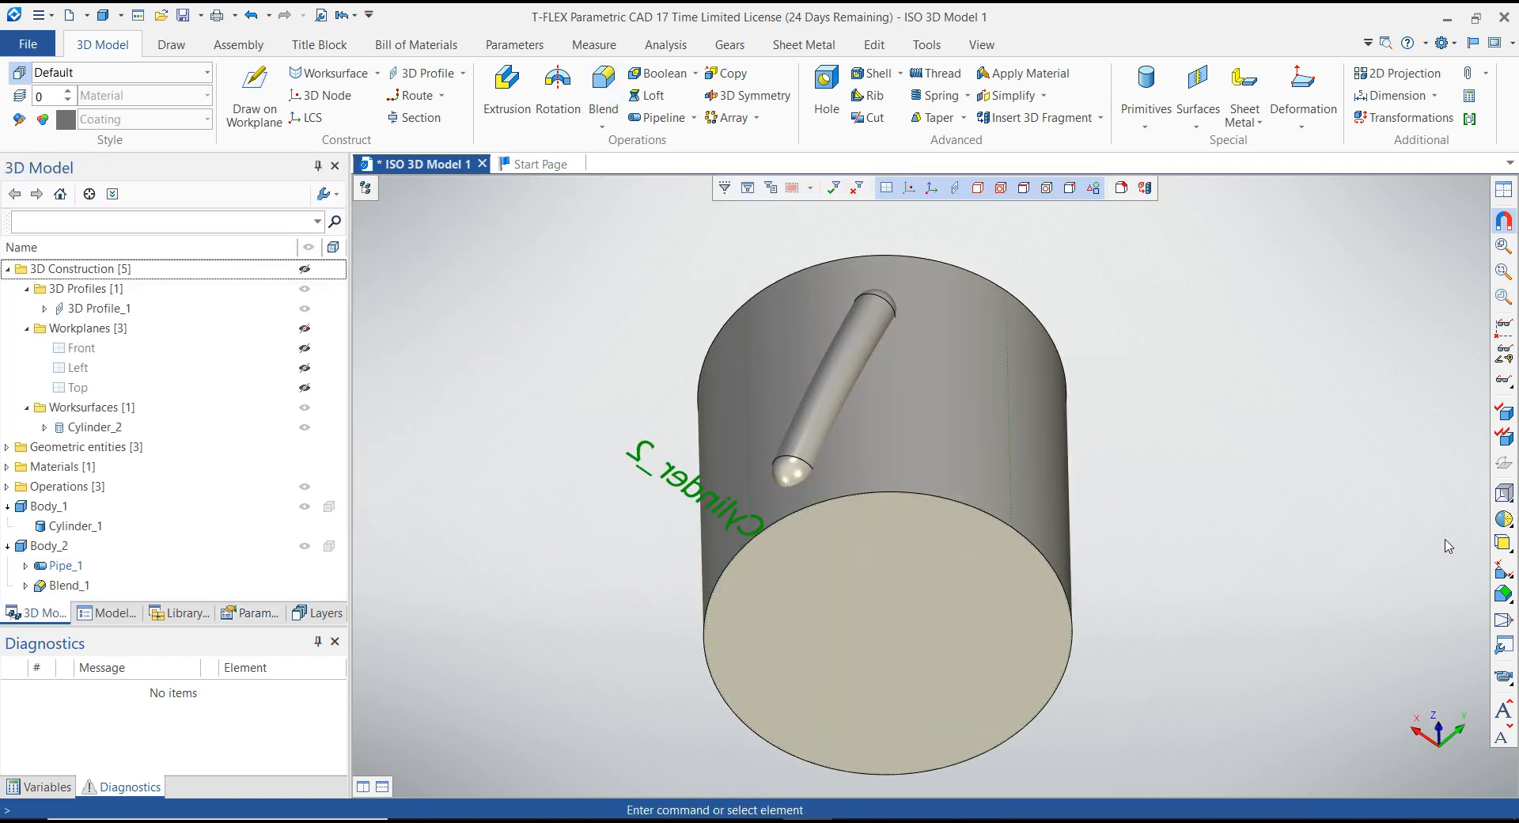
pyautogui.click(1504, 523)
pyautogui.click(1309, 385)
pyautogui.moveTo(1309, 385); pyautogui.dragTo(672, 340, button='middle')
pyautogui.click(737, 119)
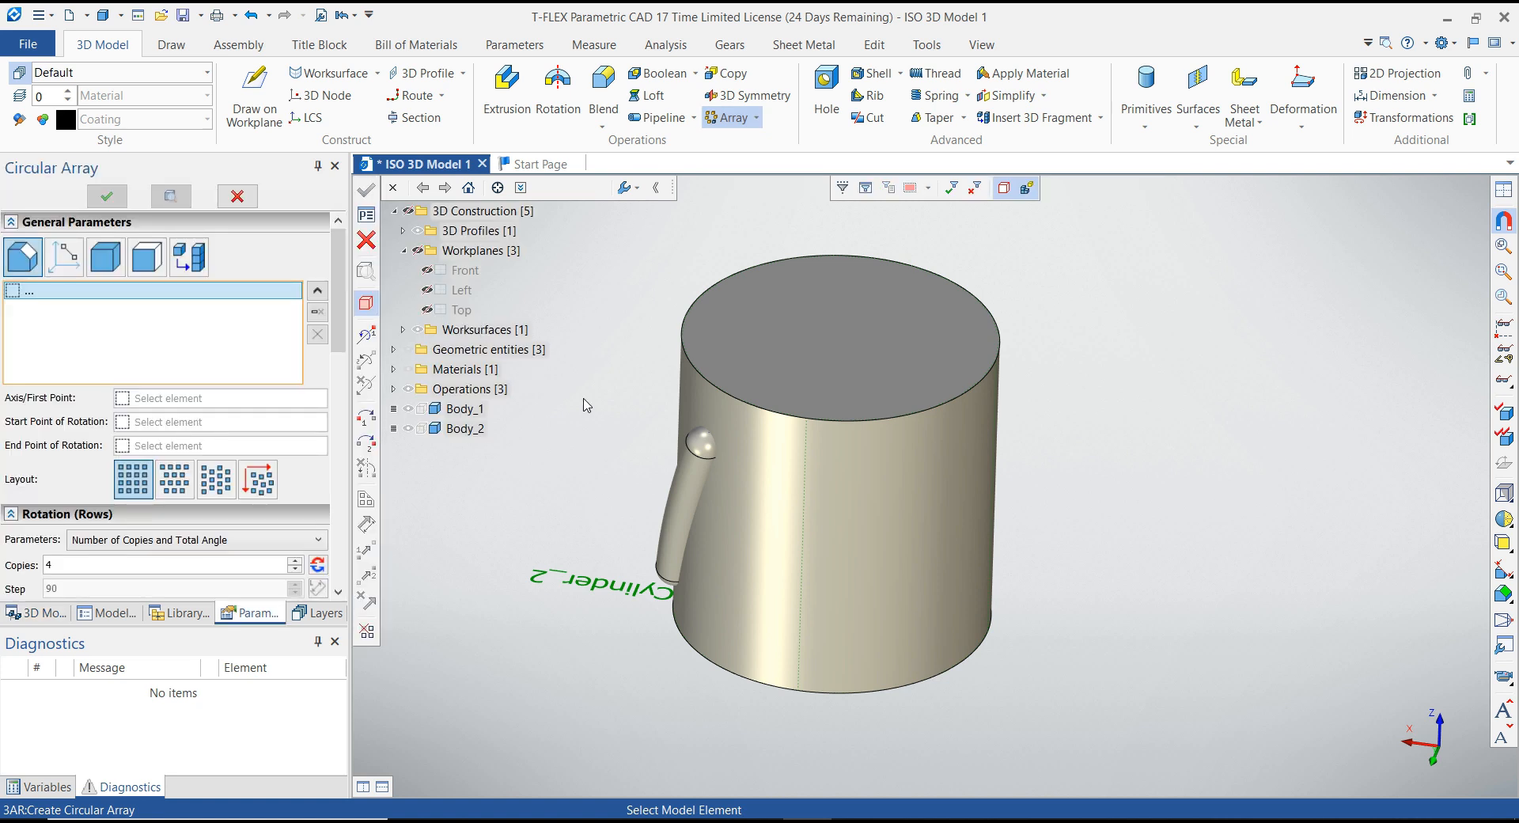
pyautogui.click(690, 487)
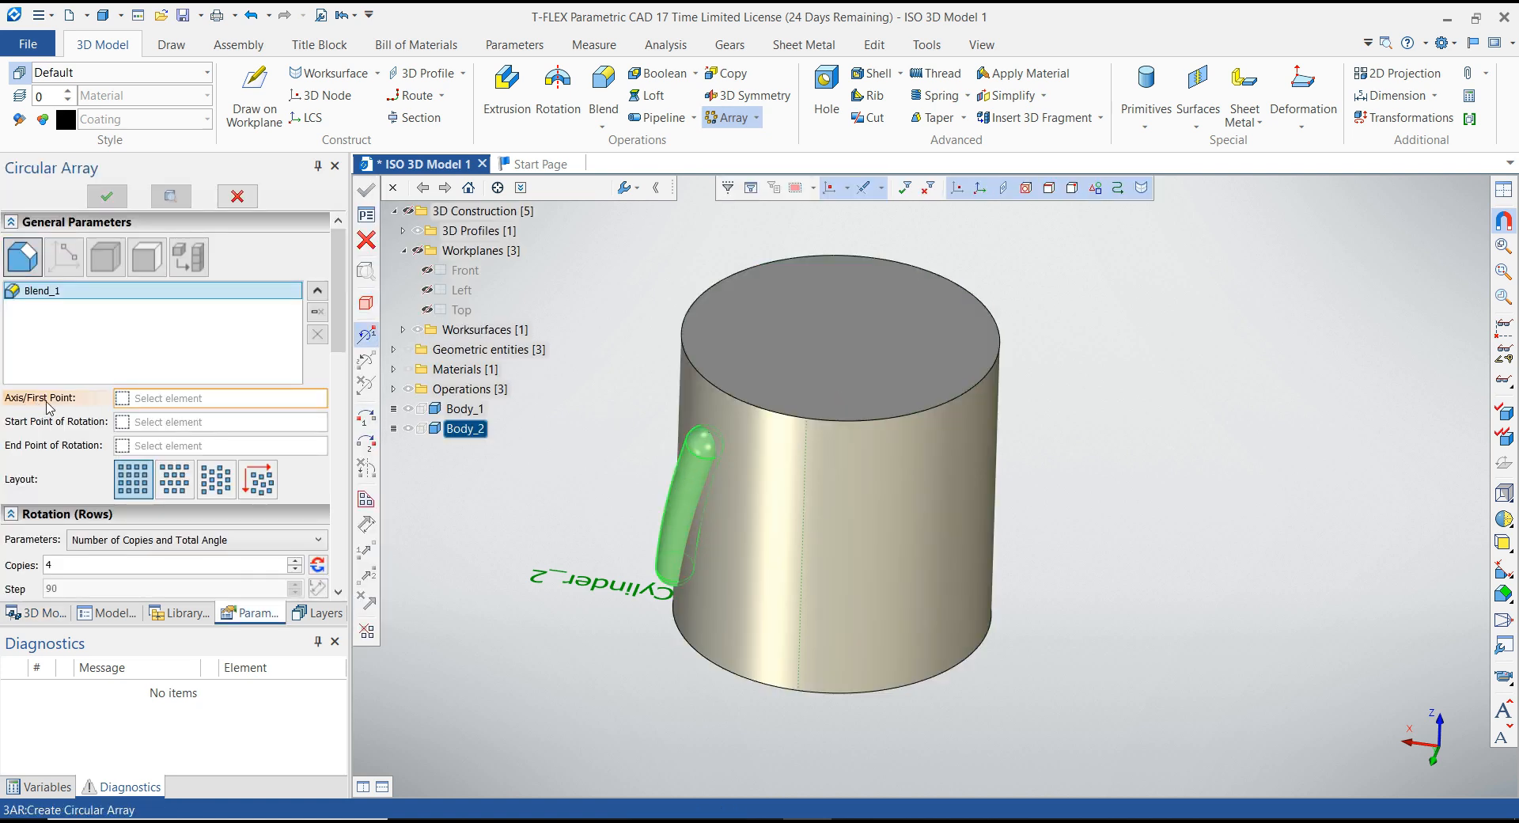
pyautogui.click(892, 475)
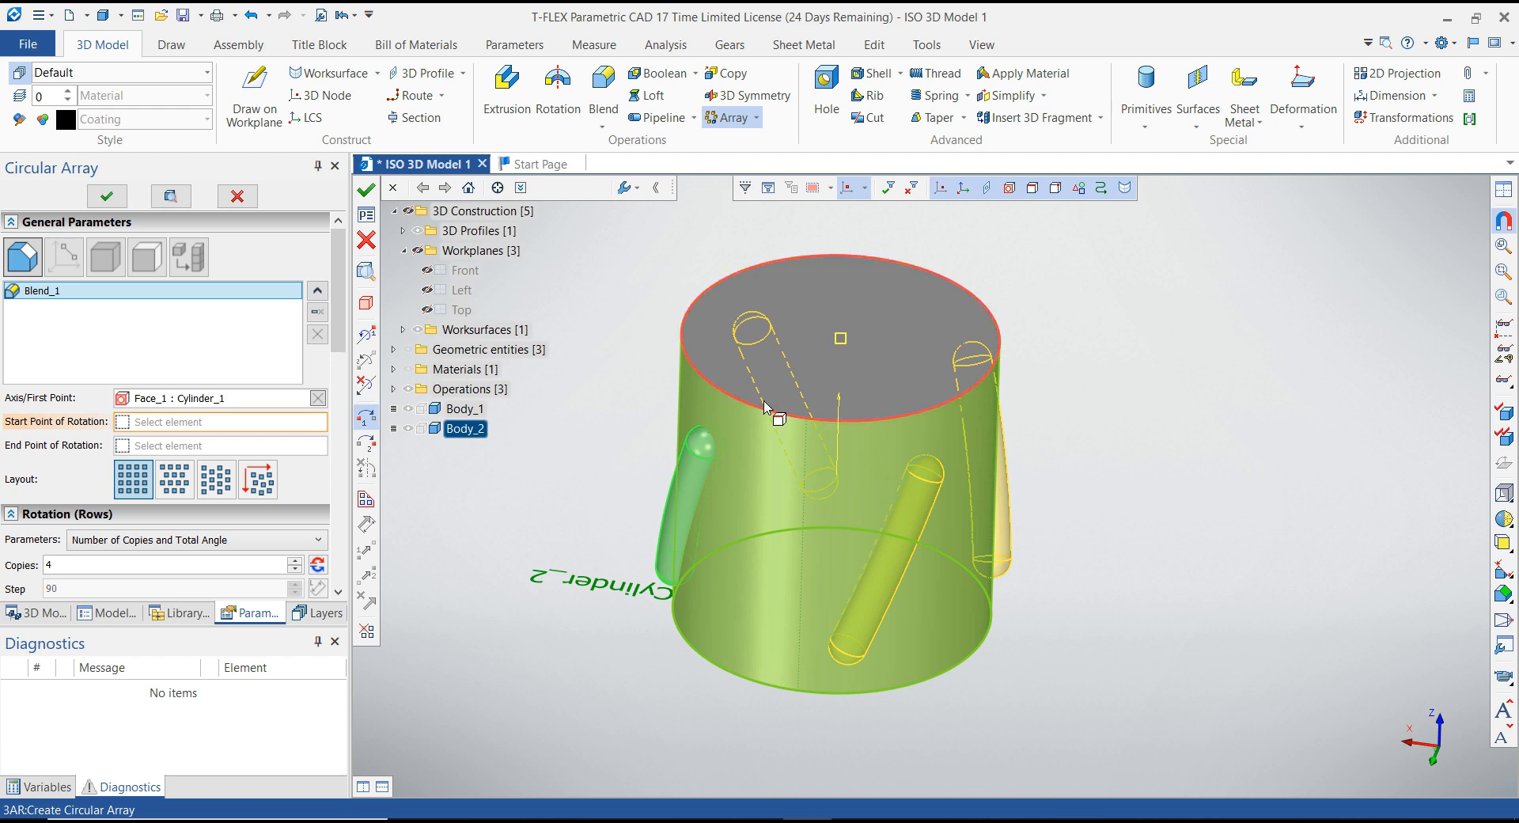
# Step: Examine the circular array preview around the cylinder from above and from the side
pyautogui.moveTo(606, 348); pyautogui.dragTo(606, 348, button='middle')
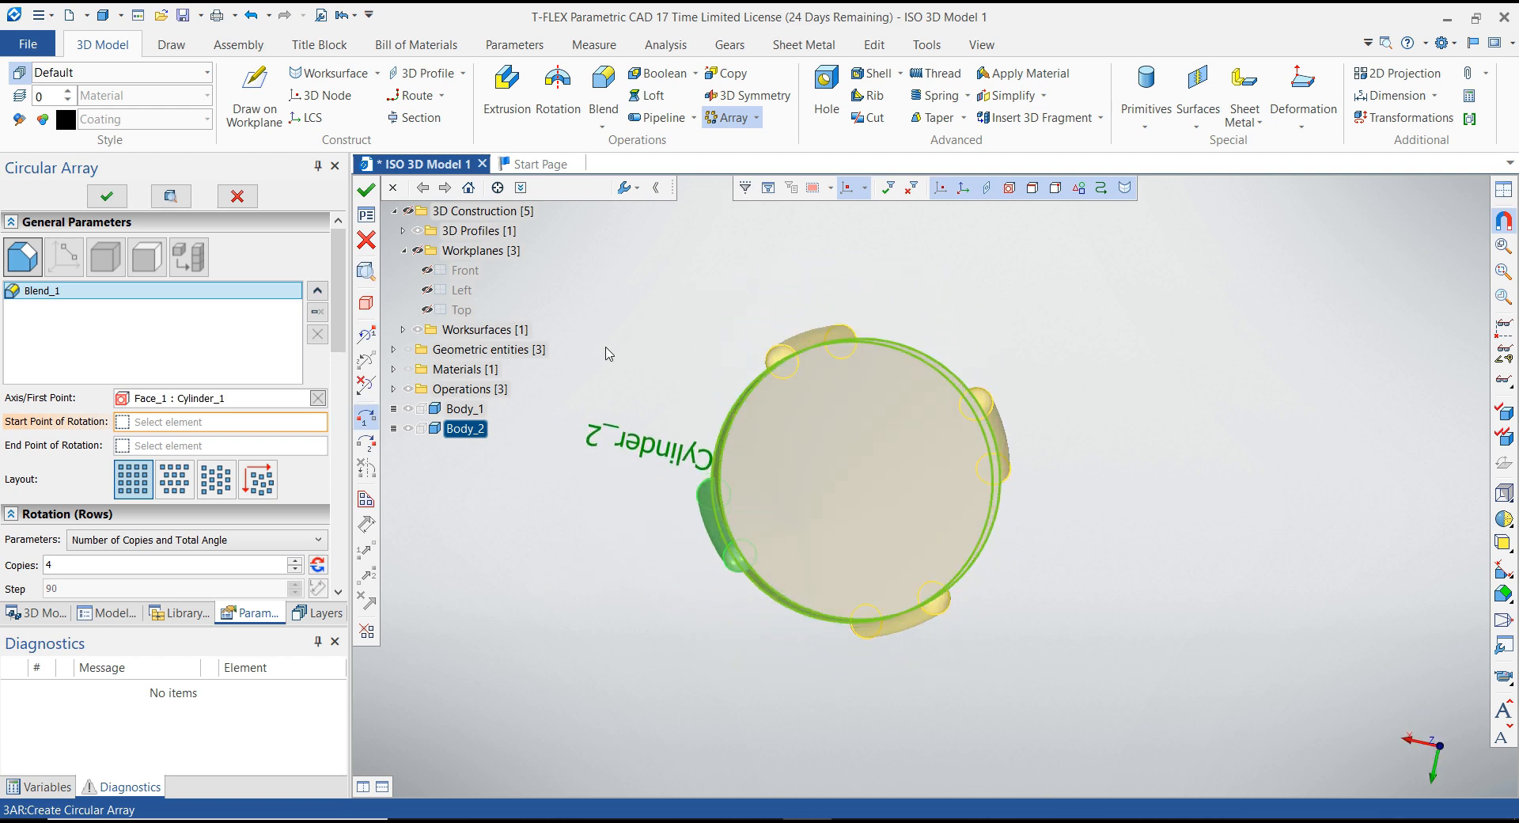
pyautogui.press('Down')
pyautogui.press('Down')
pyautogui.press('Down')
pyautogui.press('Down')
pyautogui.press('Up')
pyautogui.press('Up')
pyautogui.press('Up')
pyautogui.press('Up')
pyautogui.press('Up')
pyautogui.press('Up')
pyautogui.press('Up')
pyautogui.press('Up')
pyautogui.press('Up')
pyautogui.press('Up')
pyautogui.press('Up')
pyautogui.press('Up')
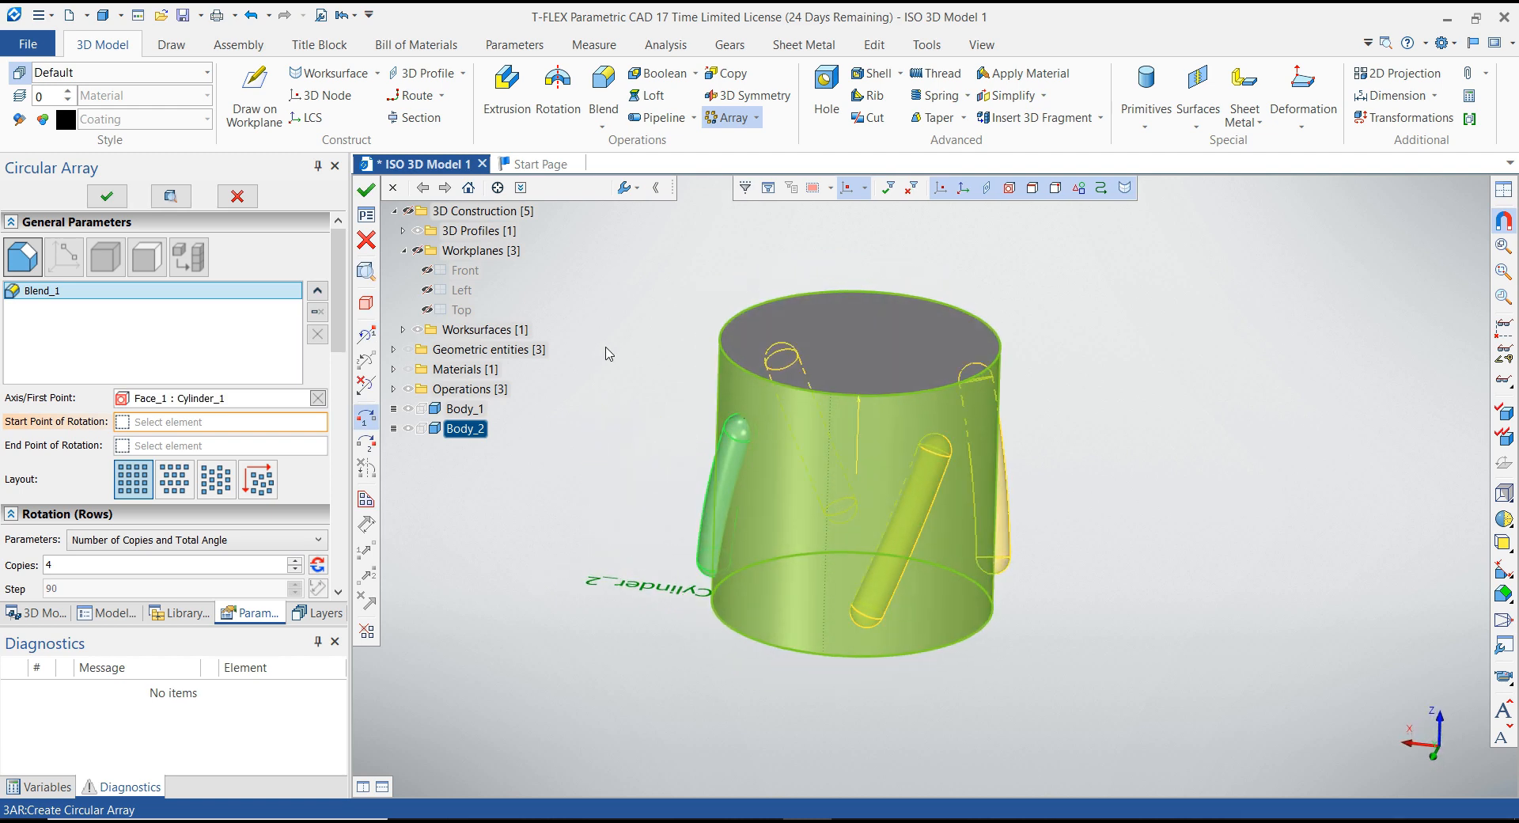
# Step: Set the circular array to 10 copies and create it
pyautogui.click(67, 565)
pyautogui.press('Return')
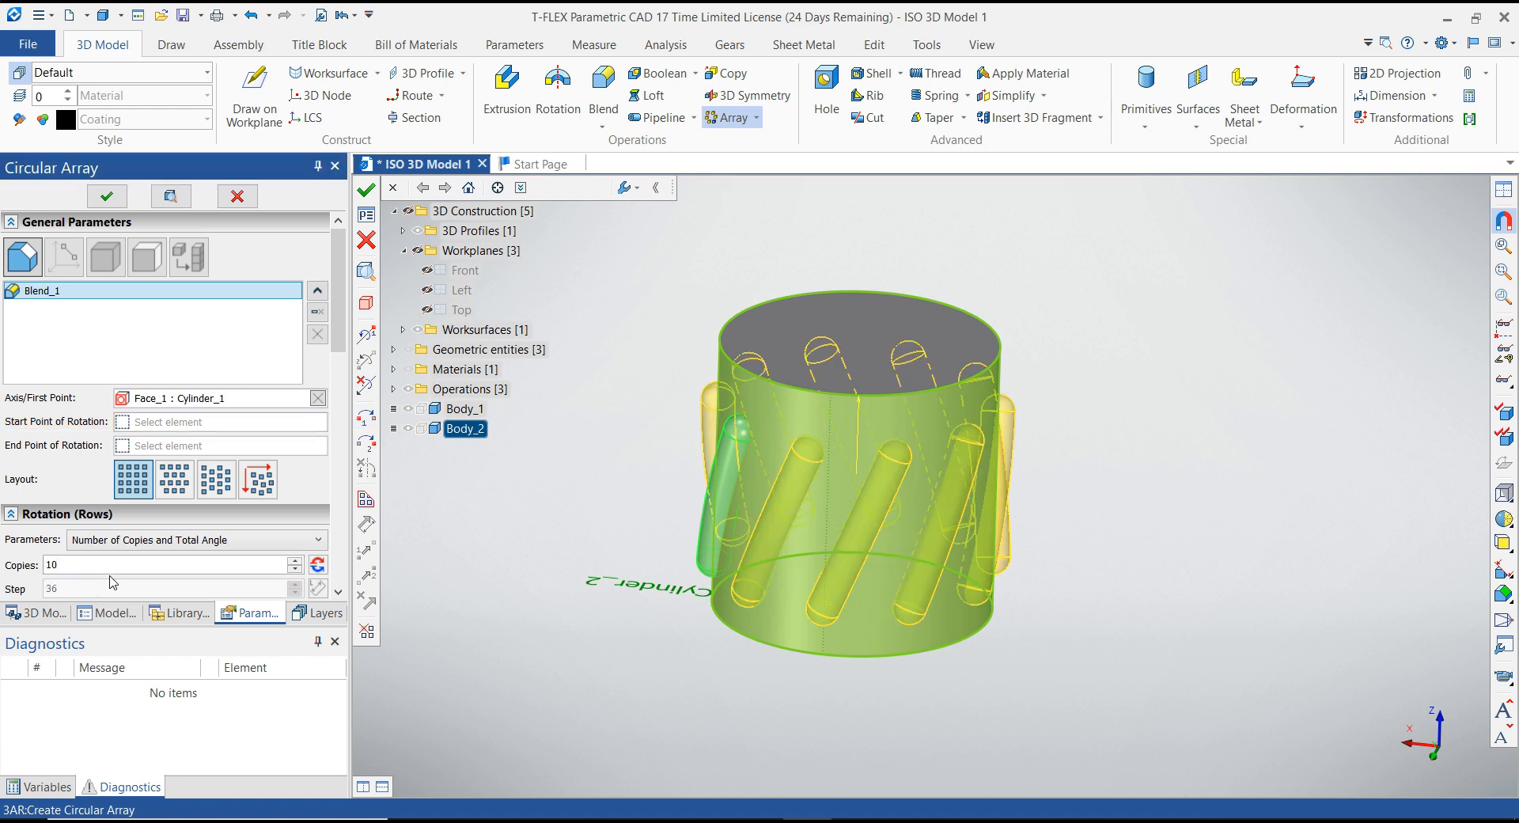
pyautogui.click(366, 189)
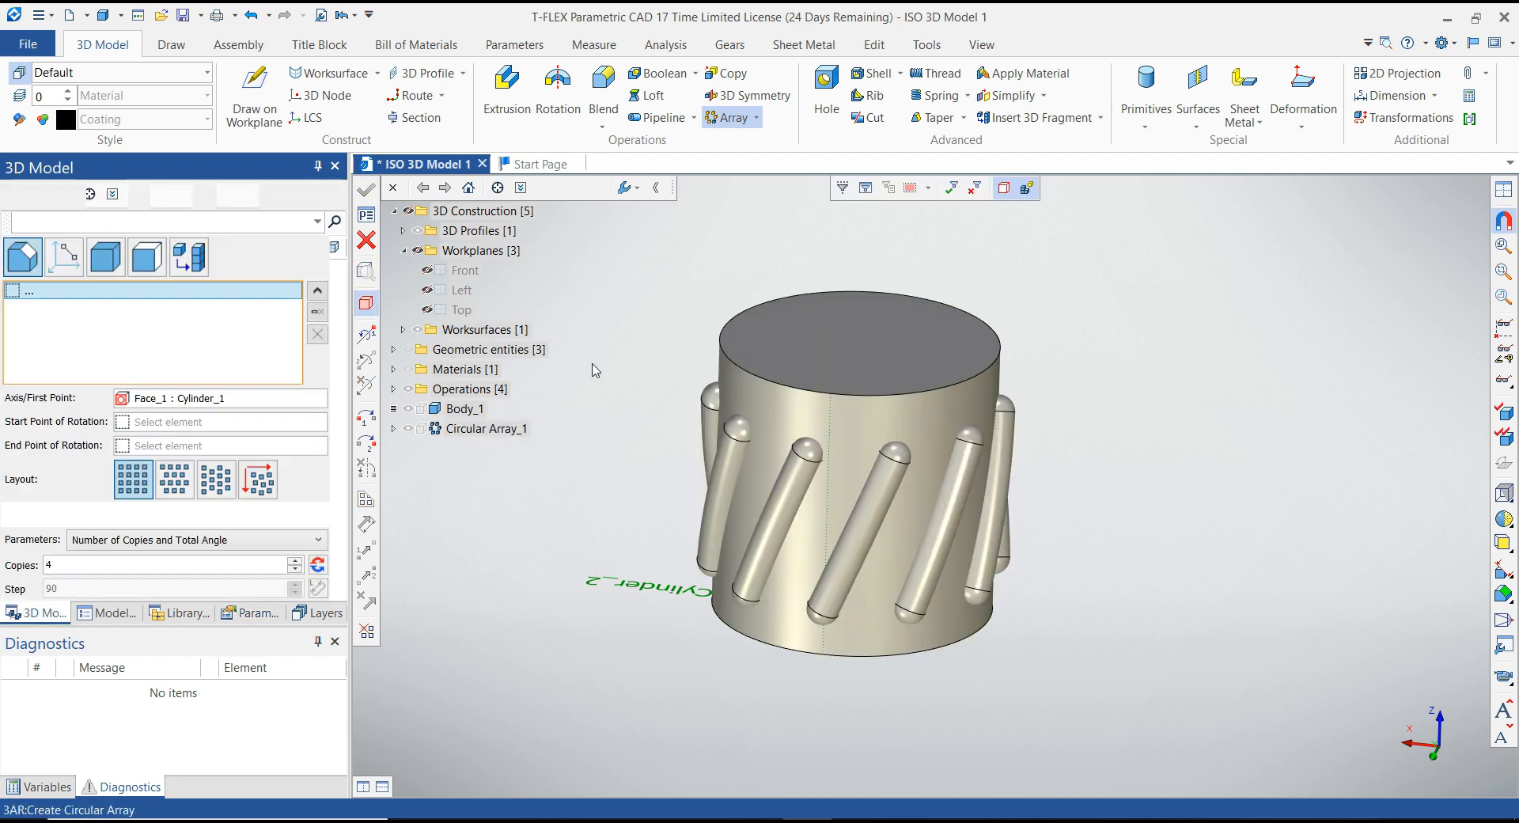
pyautogui.press('Escape')
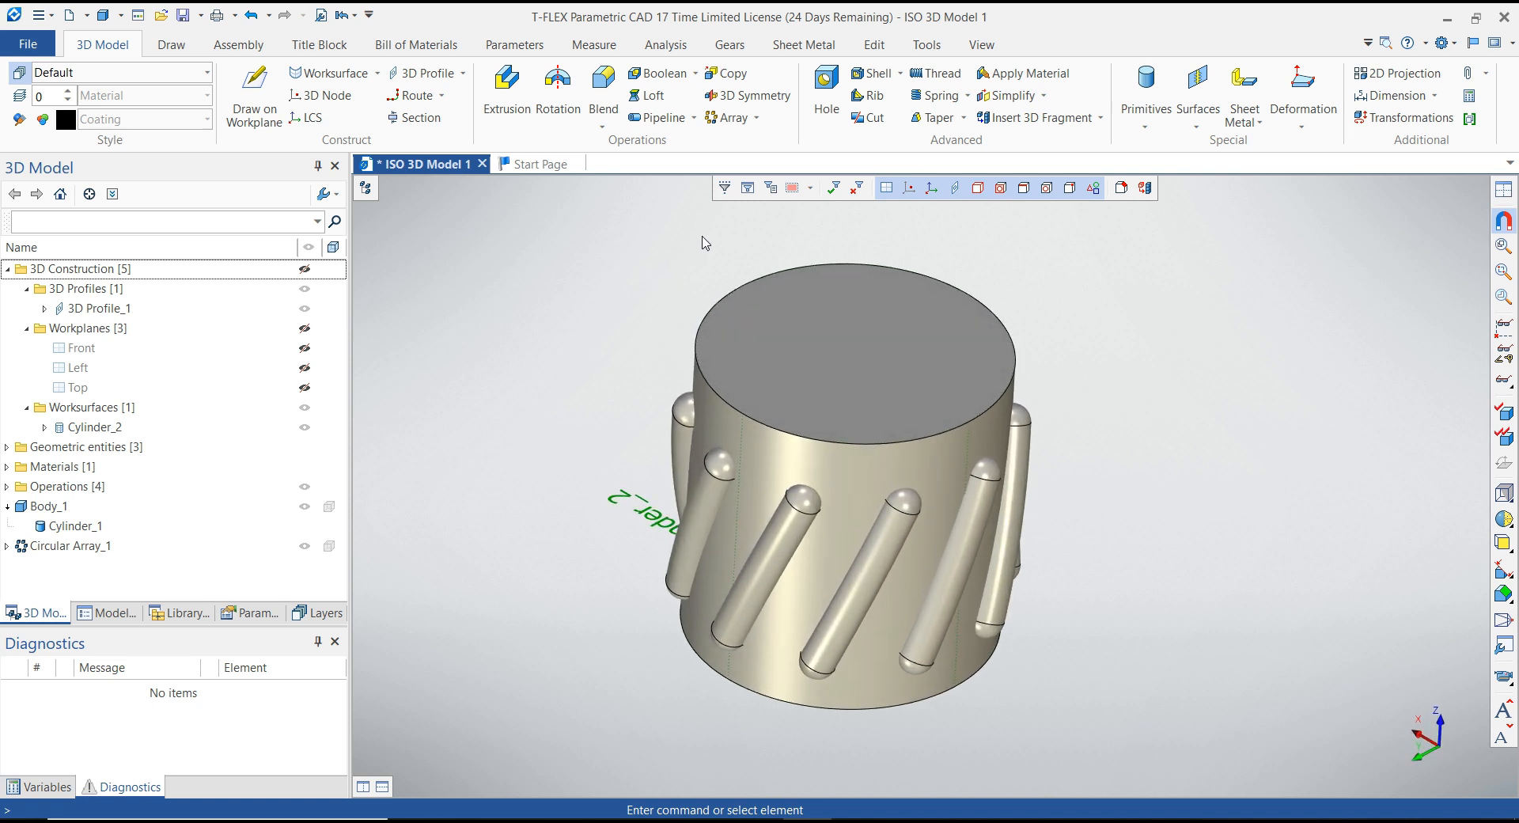
# Step: Subtract the circular array of pipes from the cylinder with a Boolean operation
pyautogui.click(657, 73)
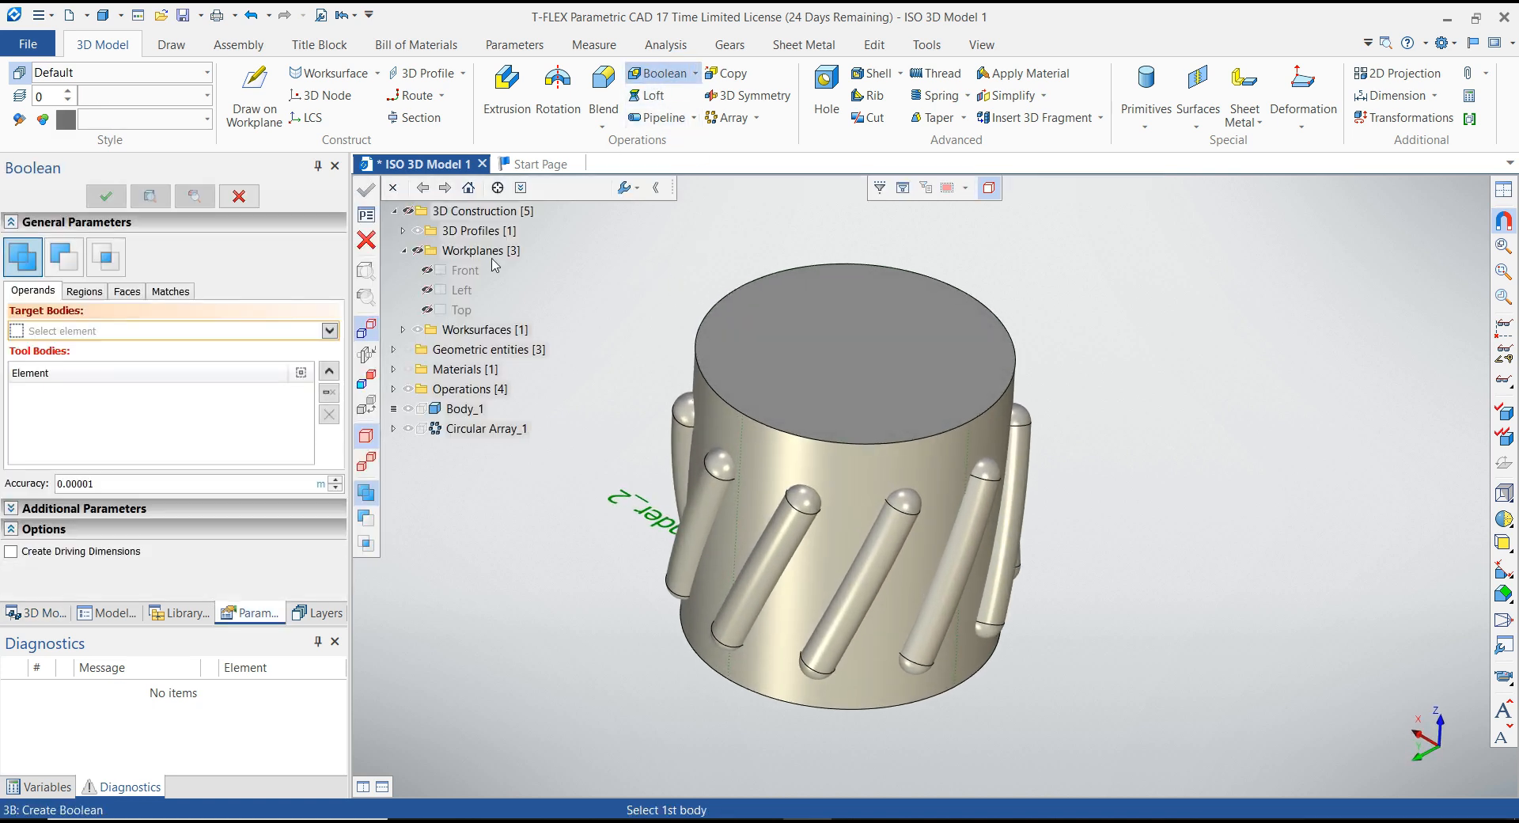
pyautogui.click(64, 256)
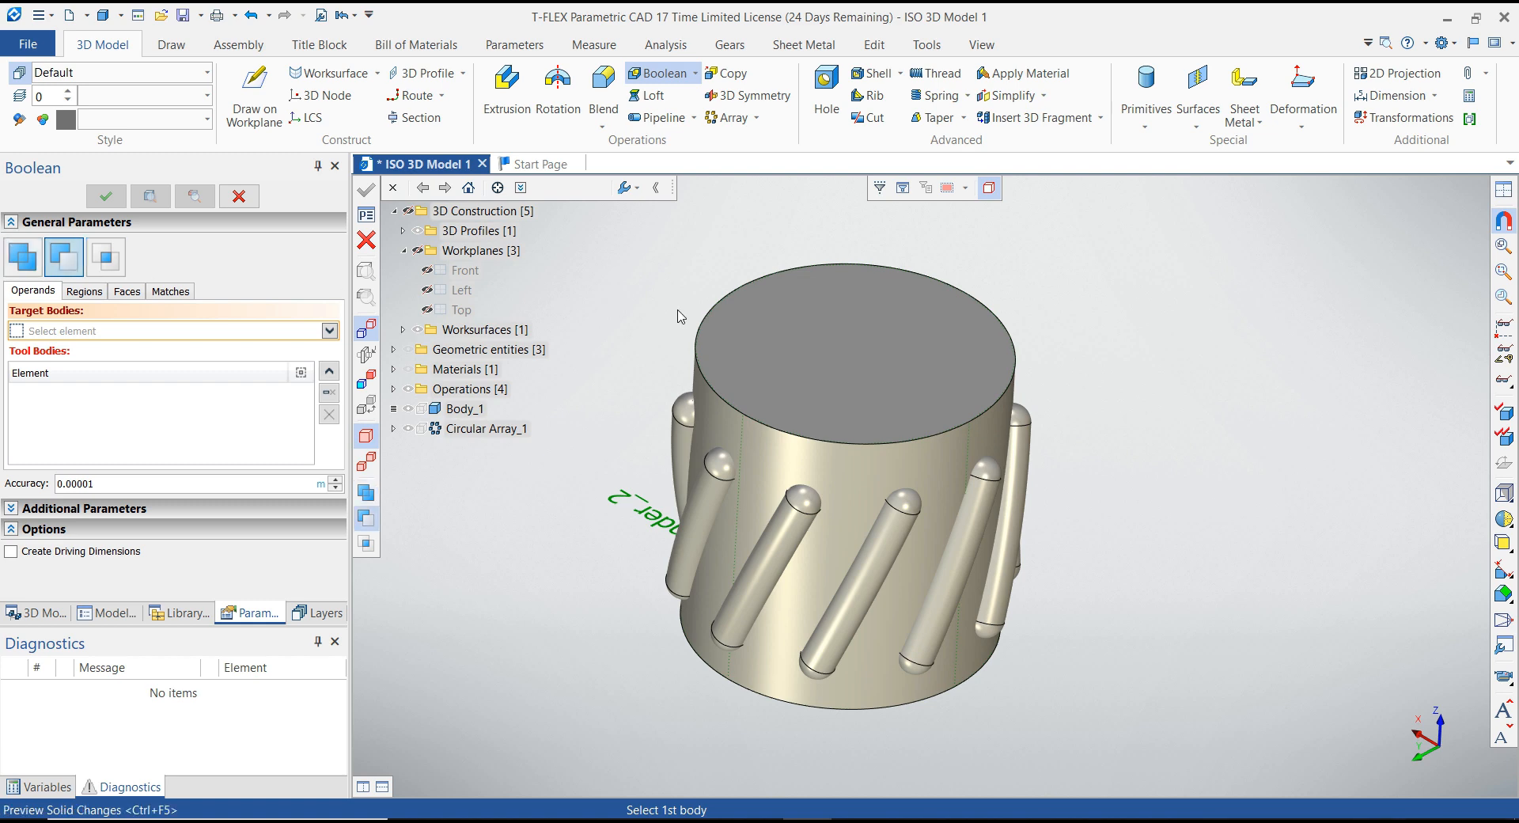
pyautogui.click(820, 352)
pyautogui.click(671, 410)
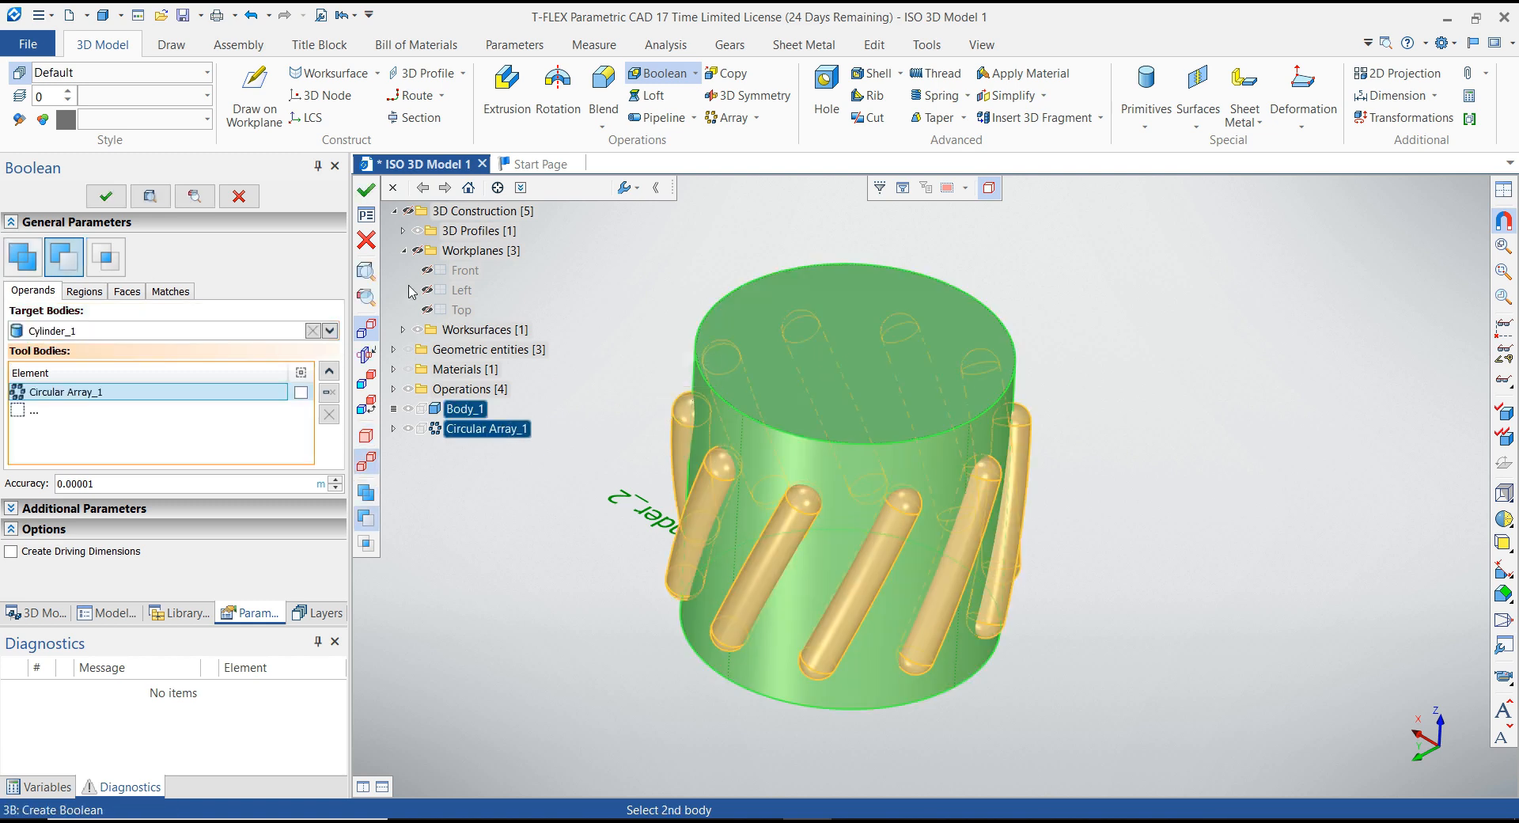
pyautogui.click(366, 189)
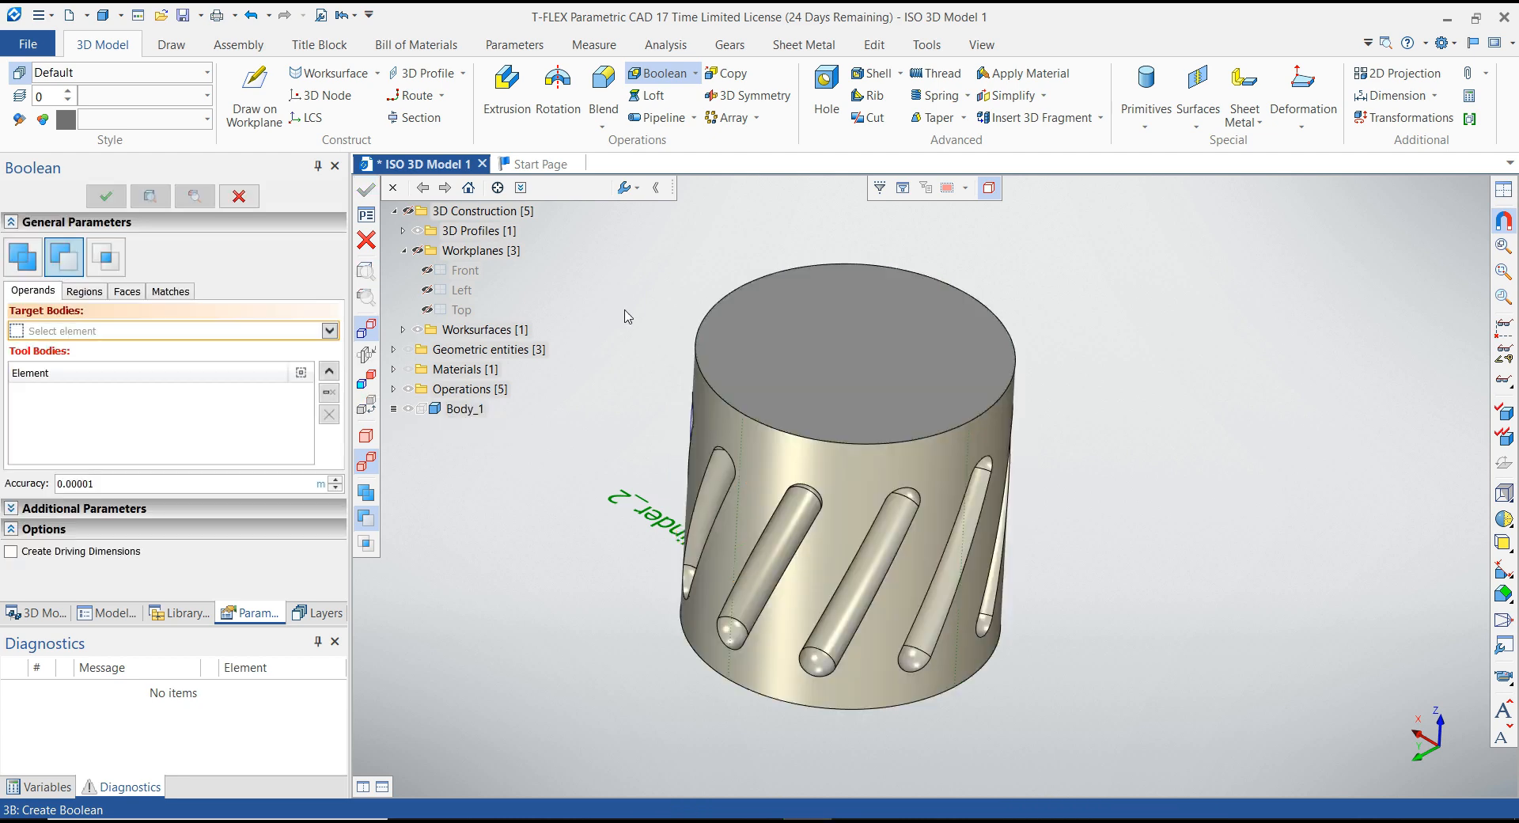
pyautogui.press('Escape')
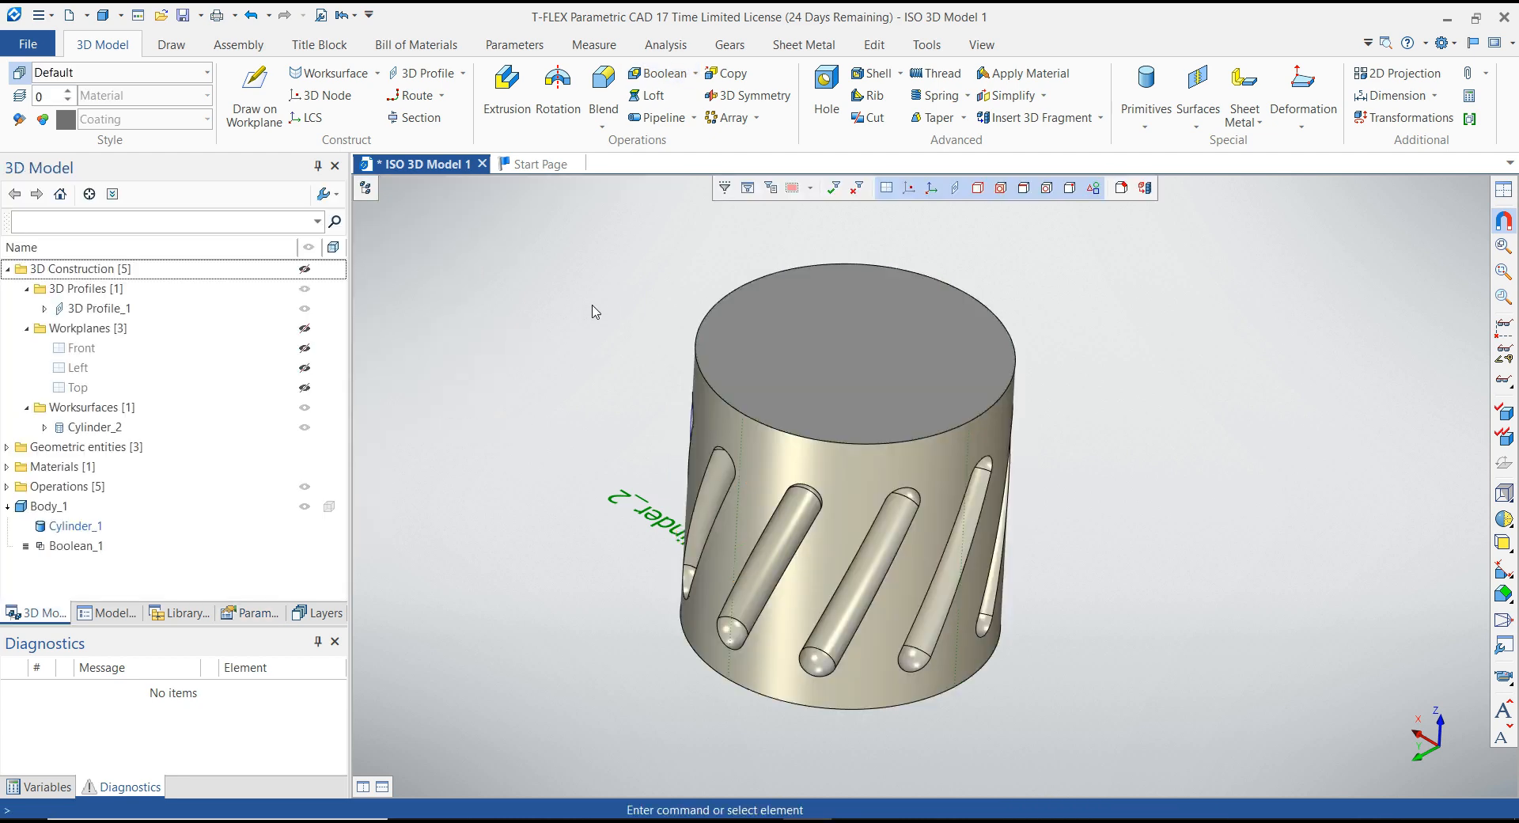
# Step: Hide the slanted line's 3D profile and open the cylinder's worksurface for drawing
pyautogui.moveTo(592, 305); pyautogui.dragTo(644, 339, button='middle')
pyautogui.click(305, 310)
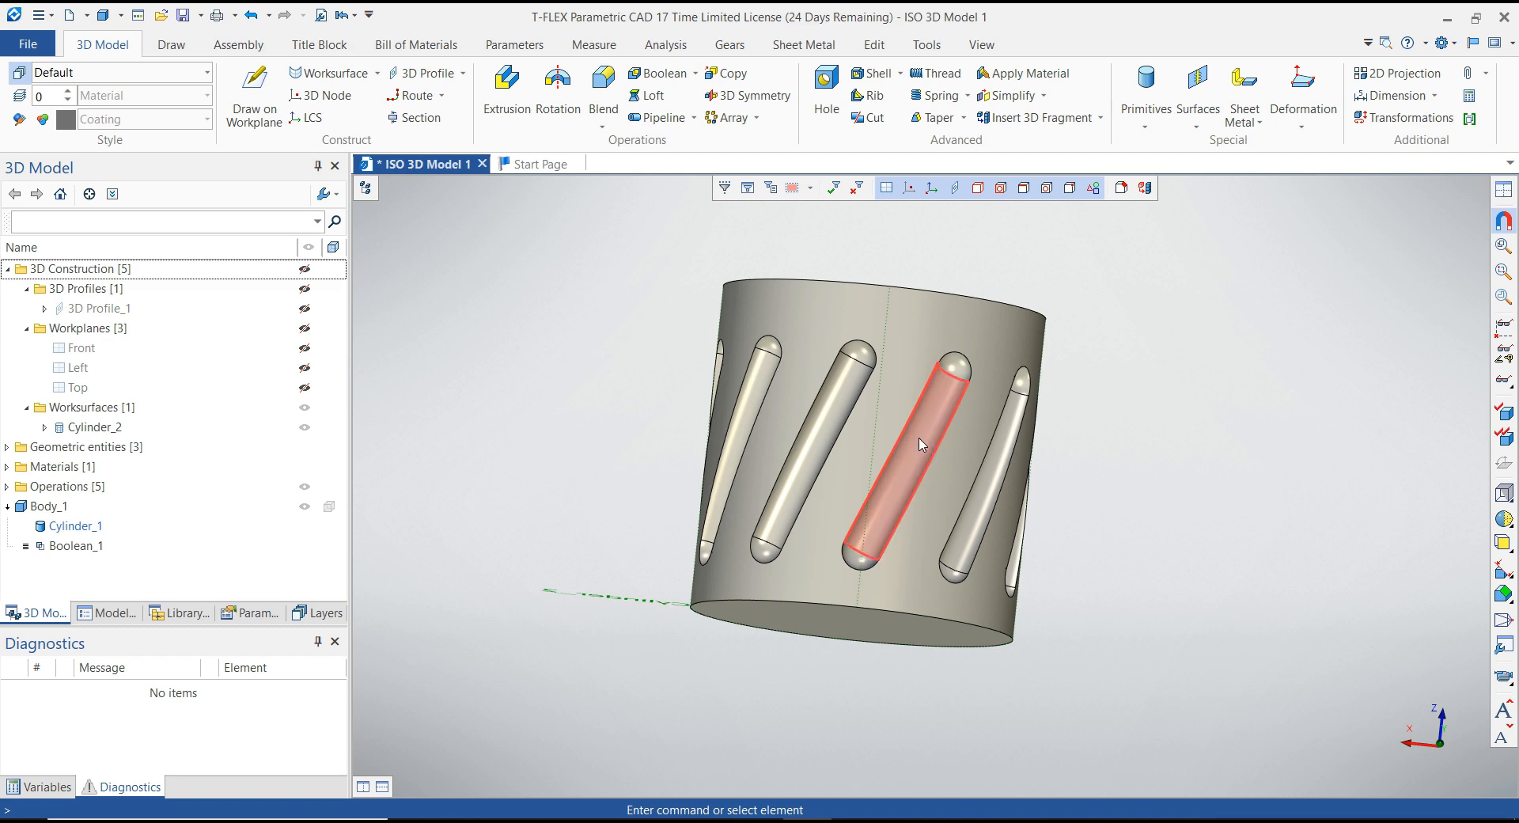
pyautogui.moveTo(919, 445)
pyautogui.mouseDown(button='middle')
pyautogui.moveTo(883, 441)
pyautogui.moveTo(807, 585)
pyautogui.moveTo(773, 696)
pyautogui.moveTo(736, 596)
pyautogui.moveTo(1160, 508)
pyautogui.mouseUp(button='middle')
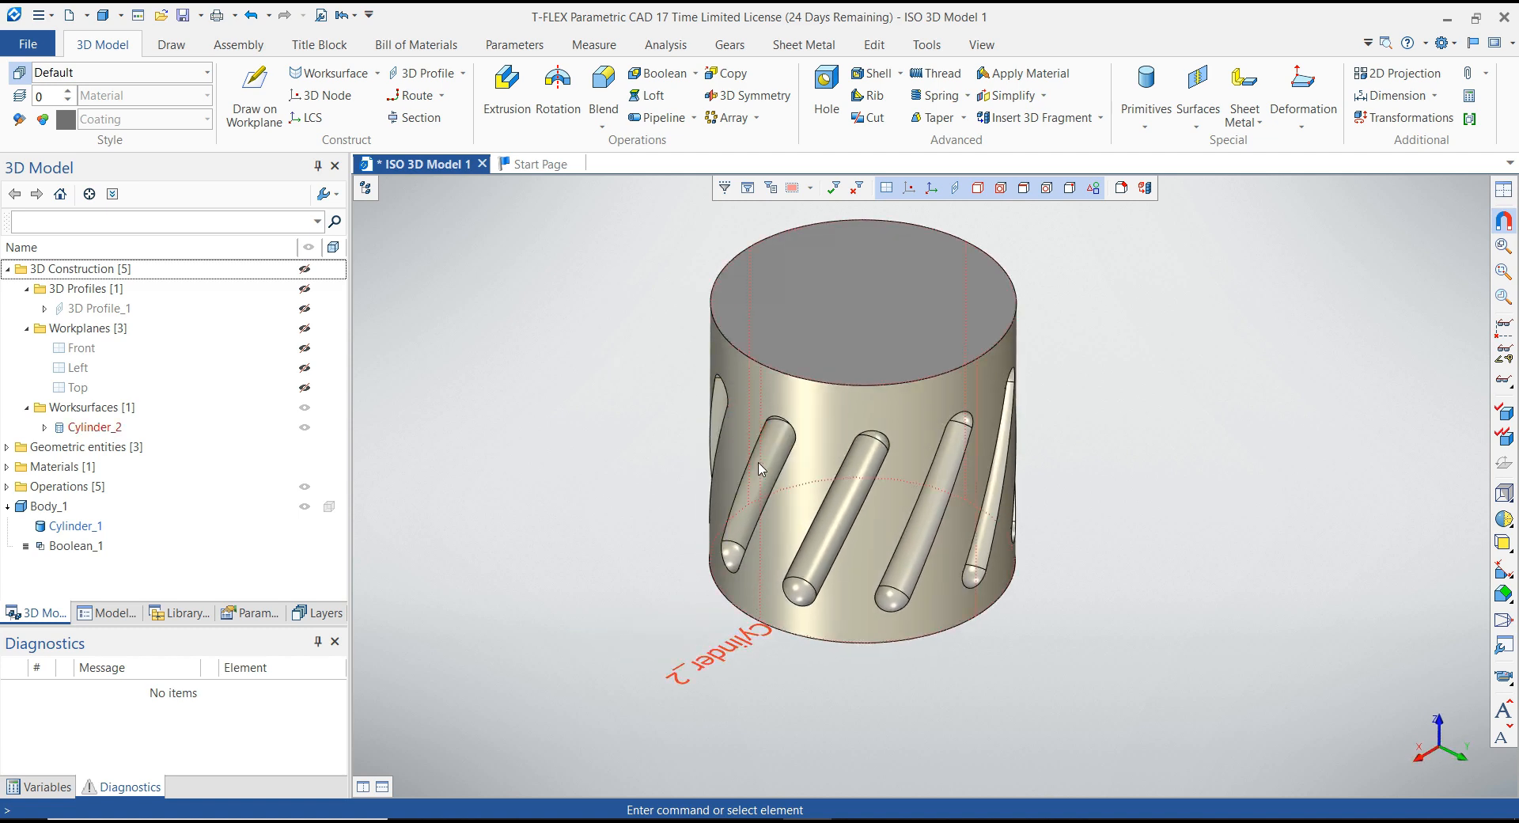
pyautogui.click(762, 464)
pyautogui.click(778, 429)
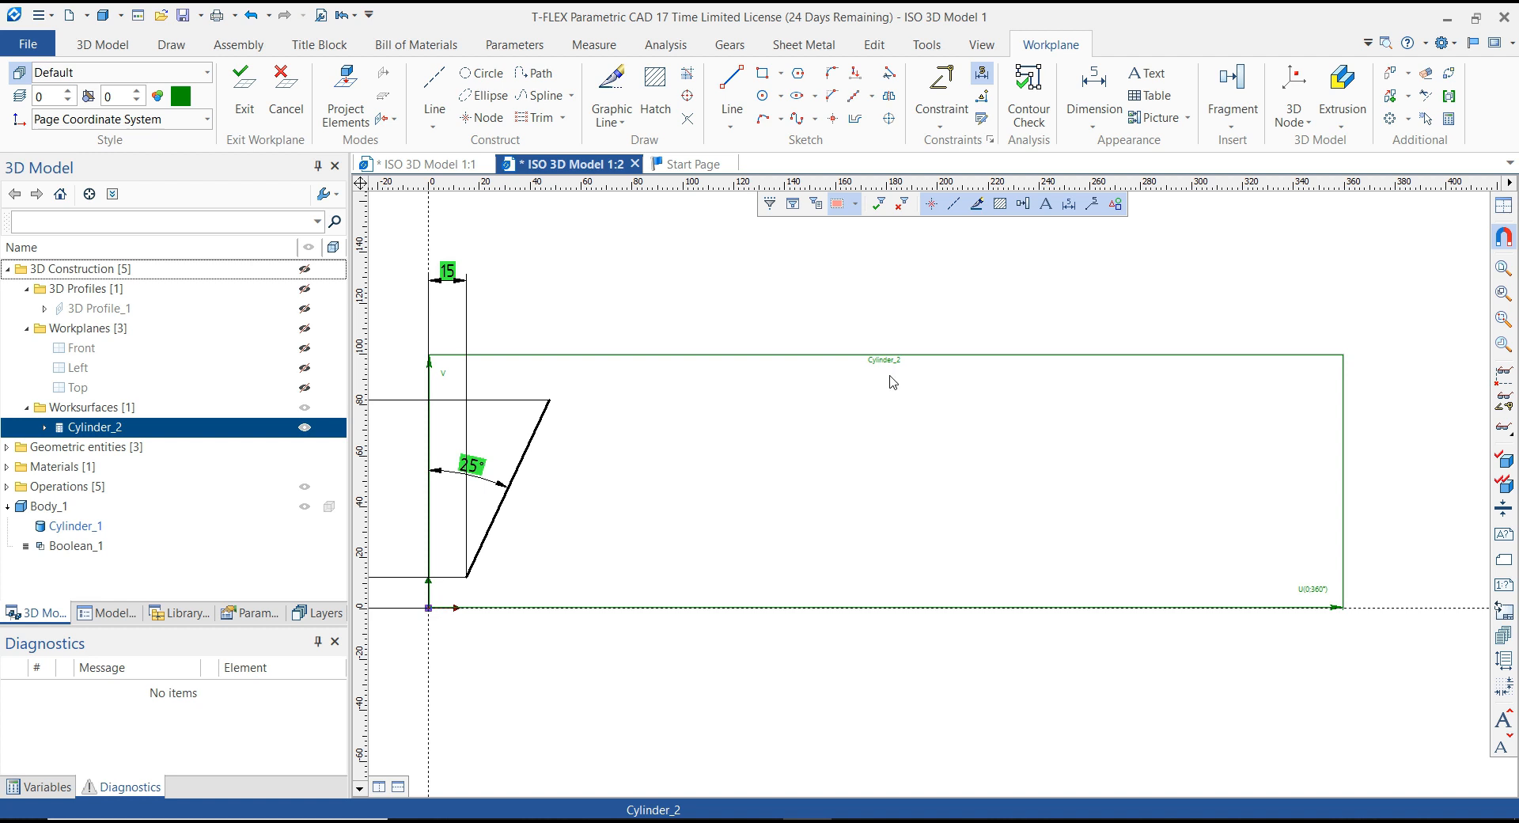
# Step: Add the text "CAD/CAM SOLUTIONS" just below the middle of the worksurface's upper edge
pyautogui.click(1146, 73)
pyautogui.click(830, 377)
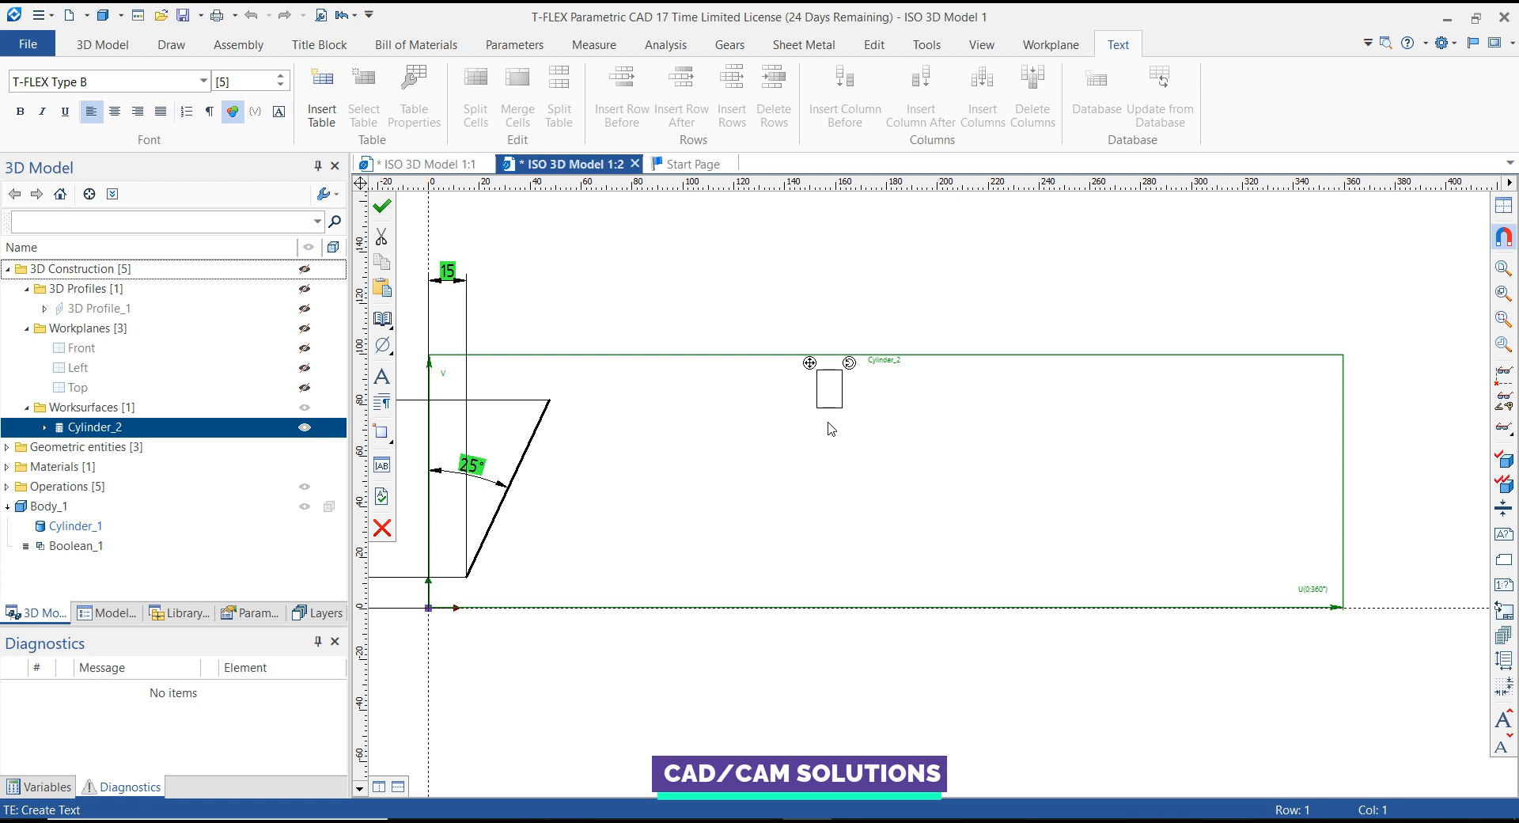
pyautogui.write('CAD/CA')
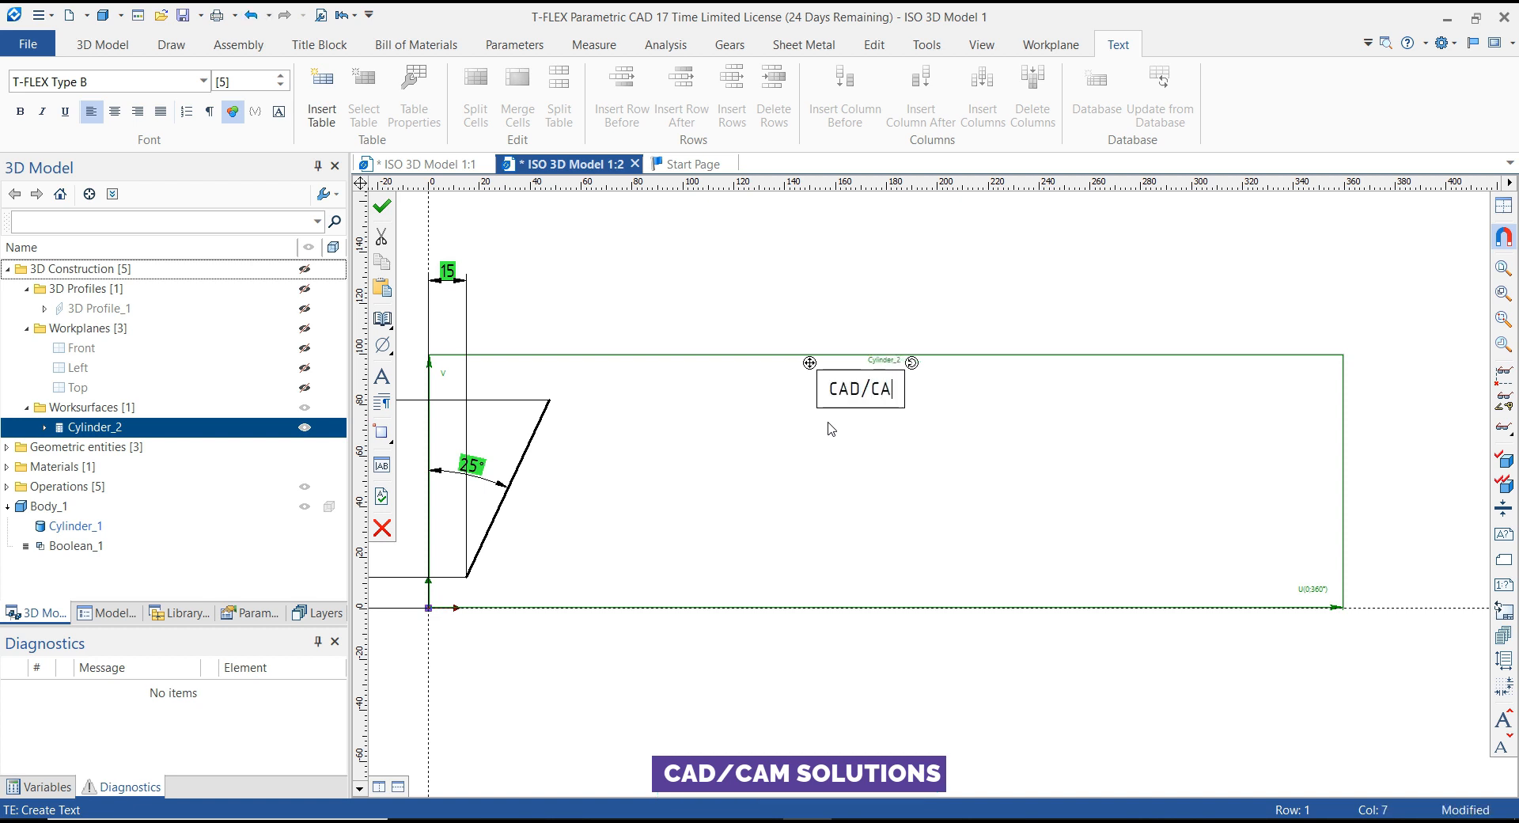
pyautogui.write('M SOLU')
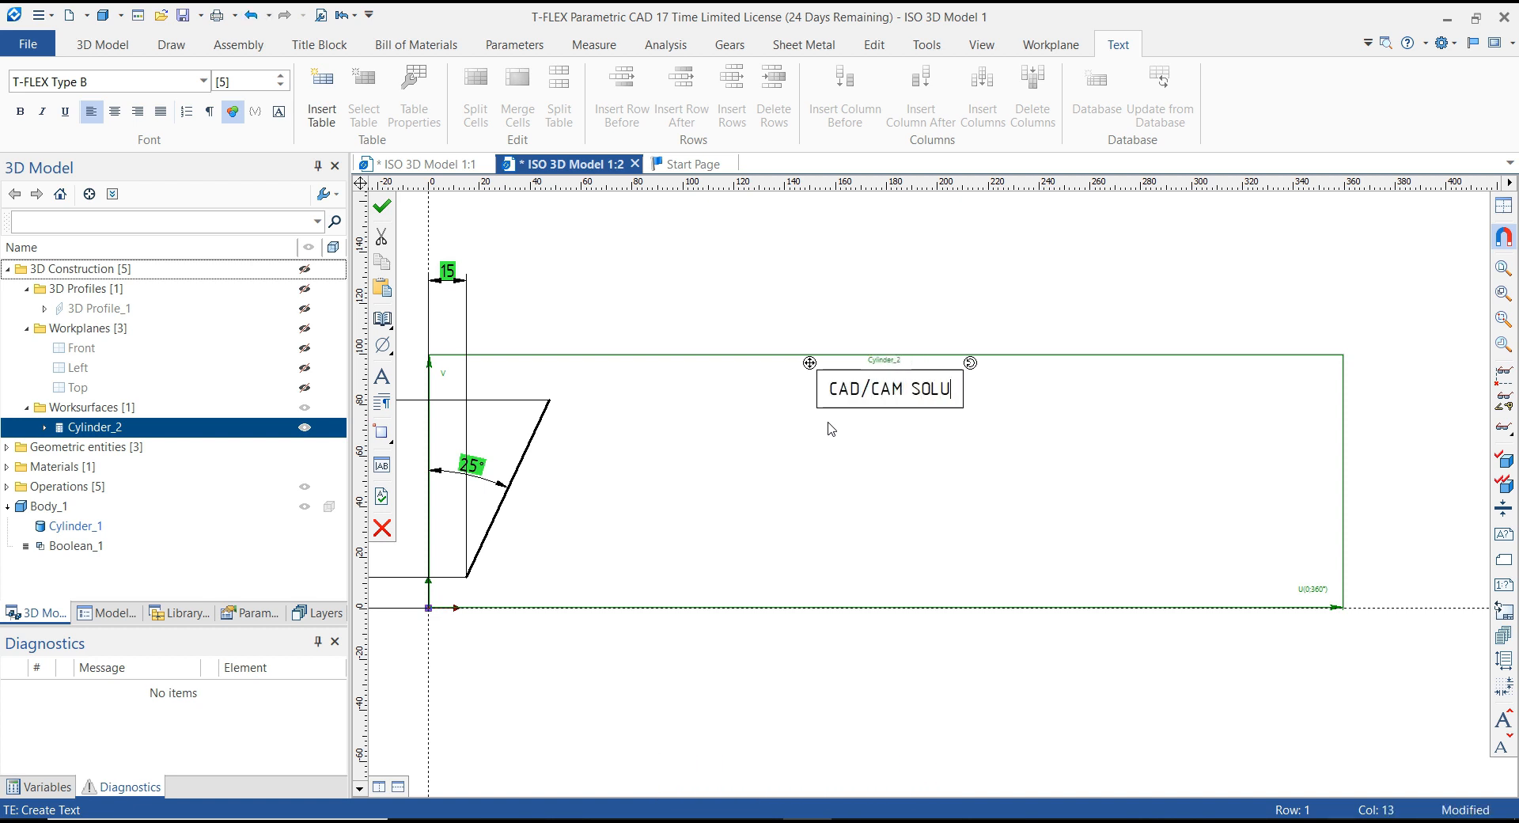
pyautogui.write('TIONS')
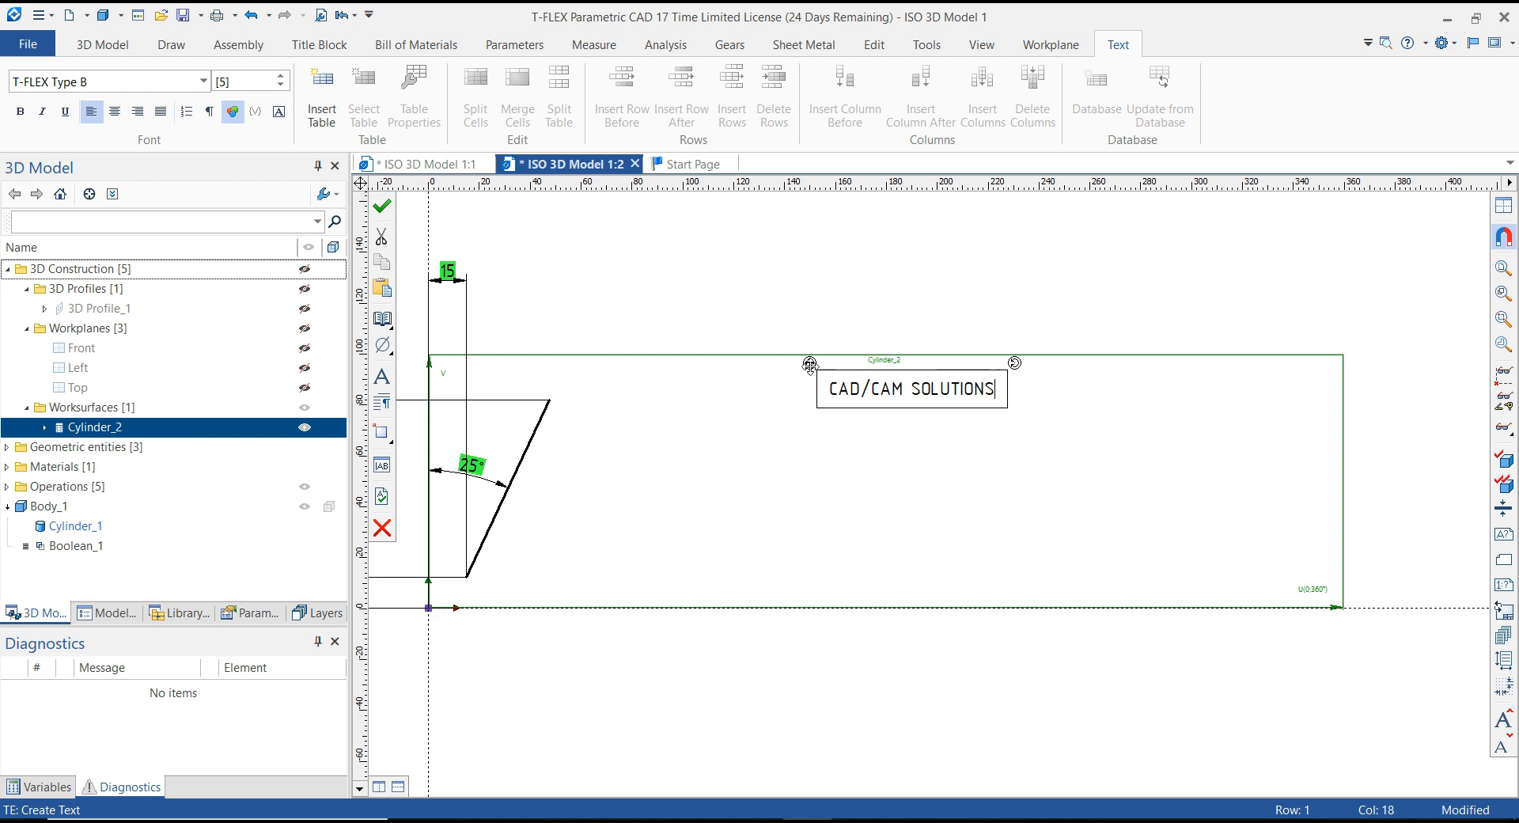
pyautogui.moveTo(809, 364); pyautogui.dragTo(790, 357)
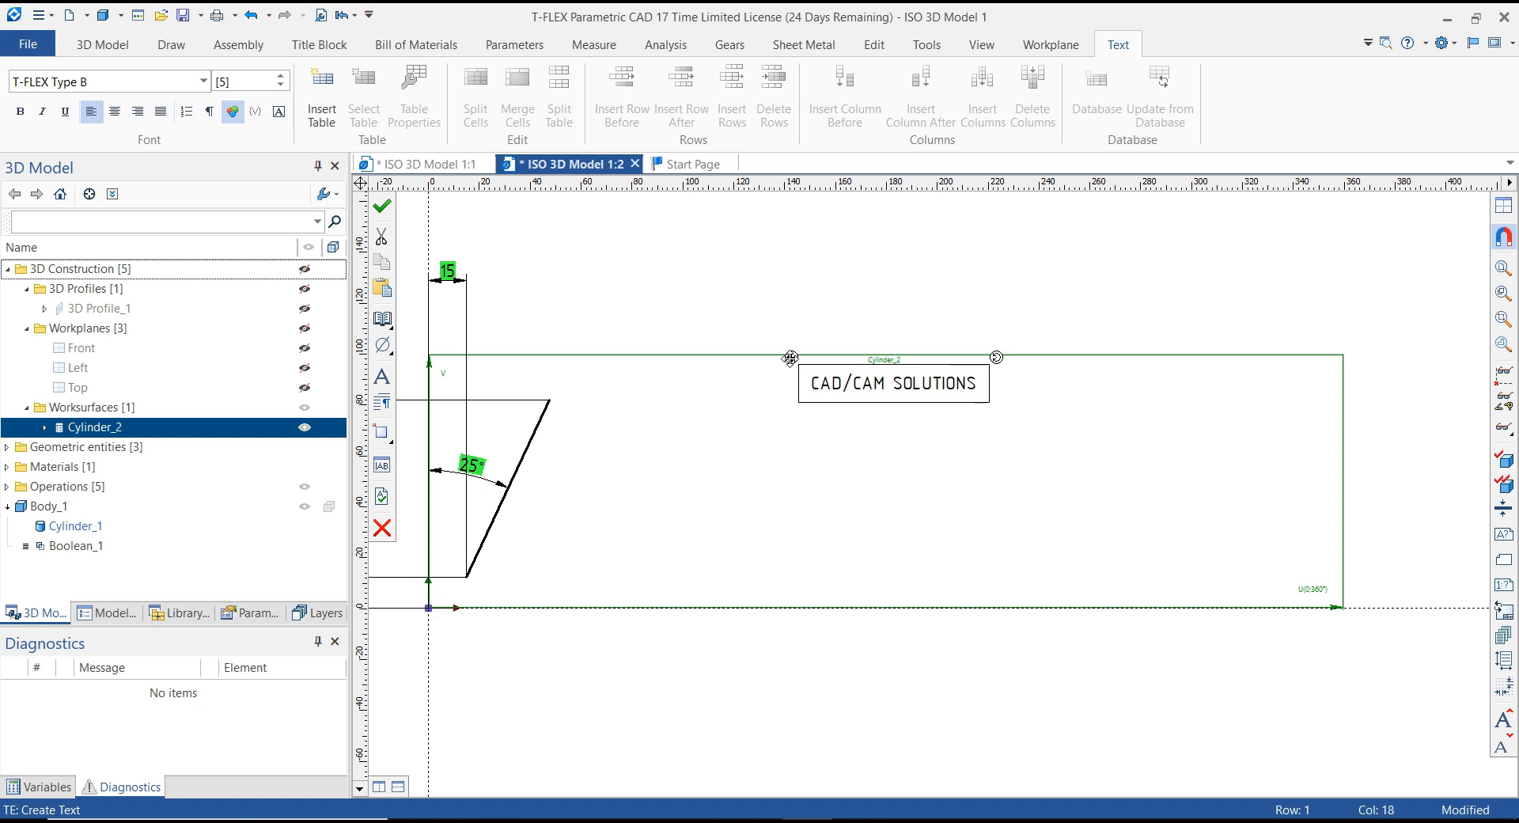
pyautogui.click(648, 303)
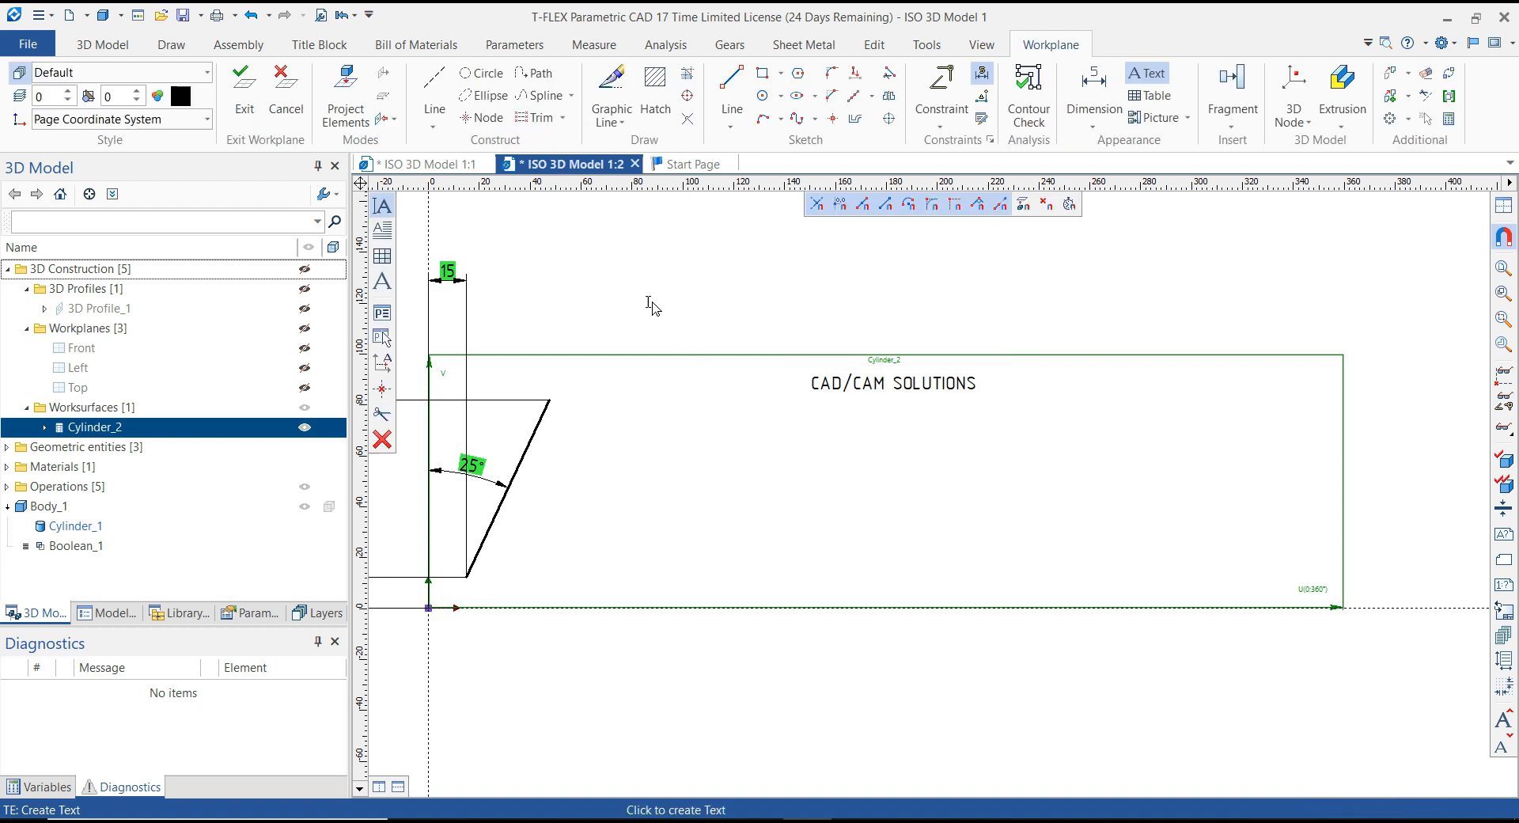
pyautogui.scroll(-2, 648, 303)
pyautogui.scroll(1, 648, 303)
pyautogui.scroll(1, 685, 319)
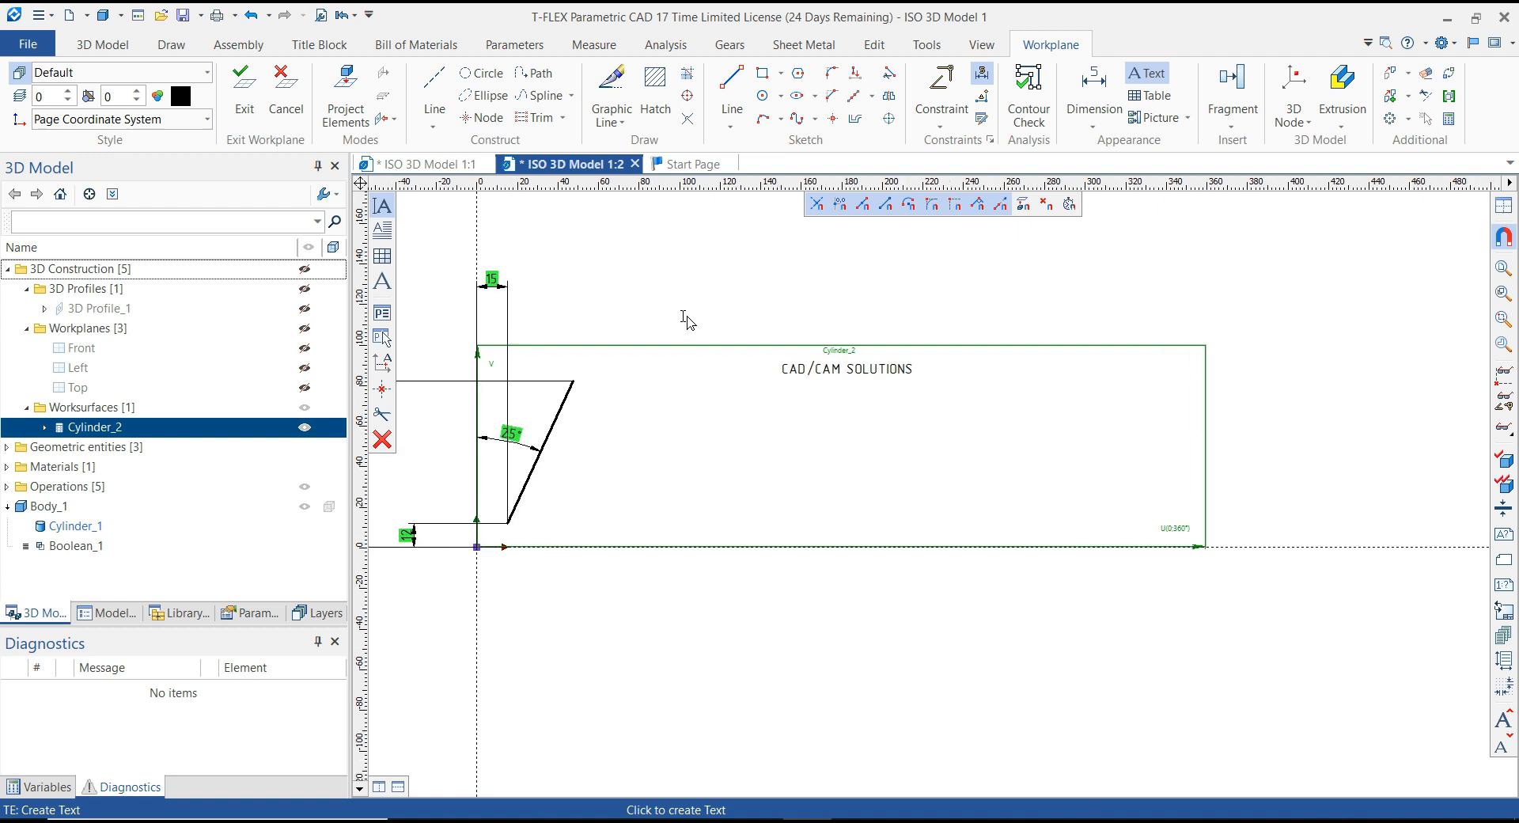
pyautogui.scroll(1, 685, 319)
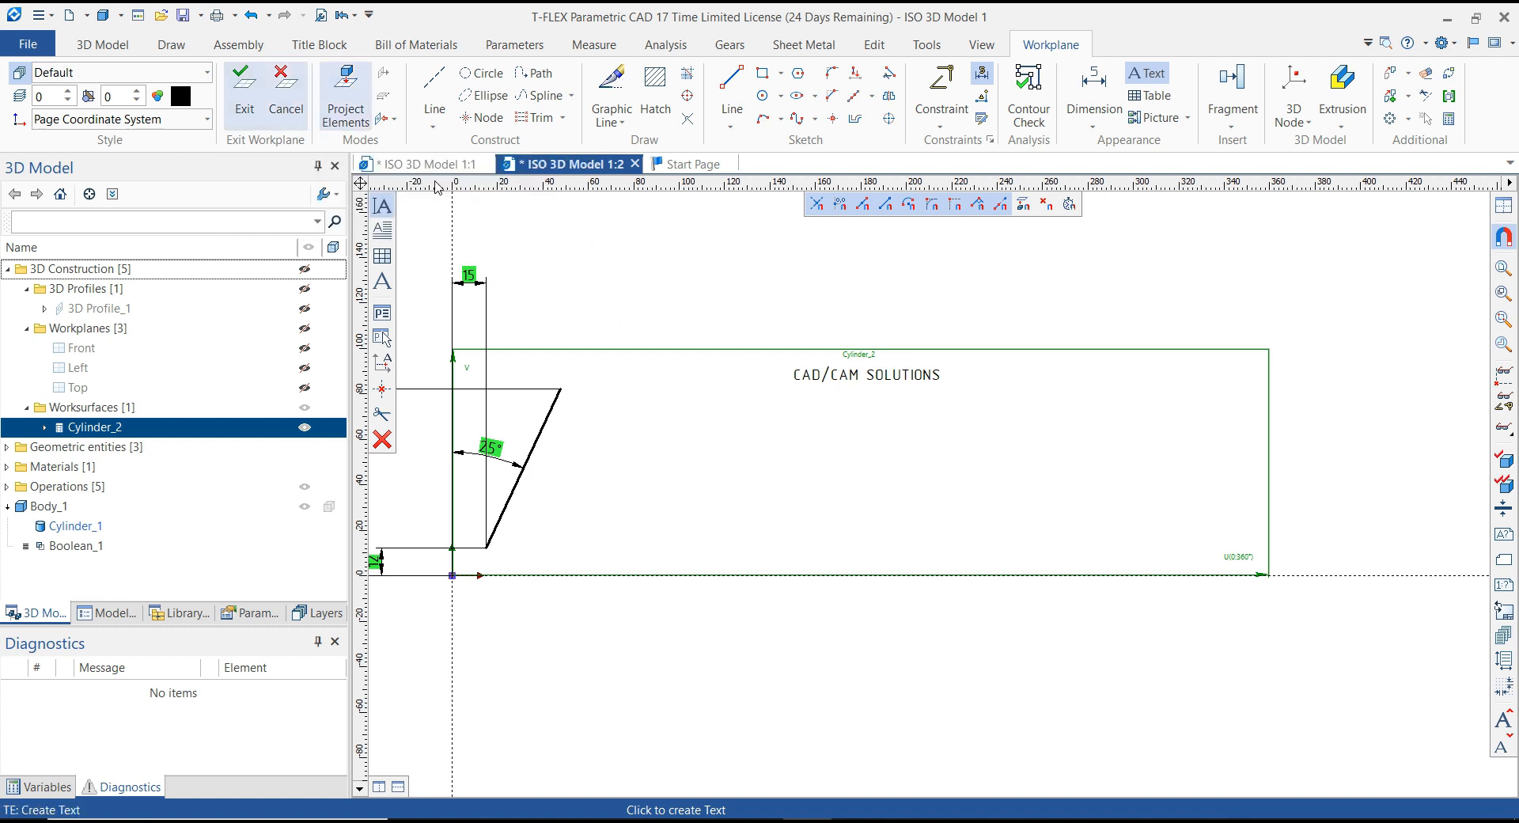
pyautogui.click(884, 386)
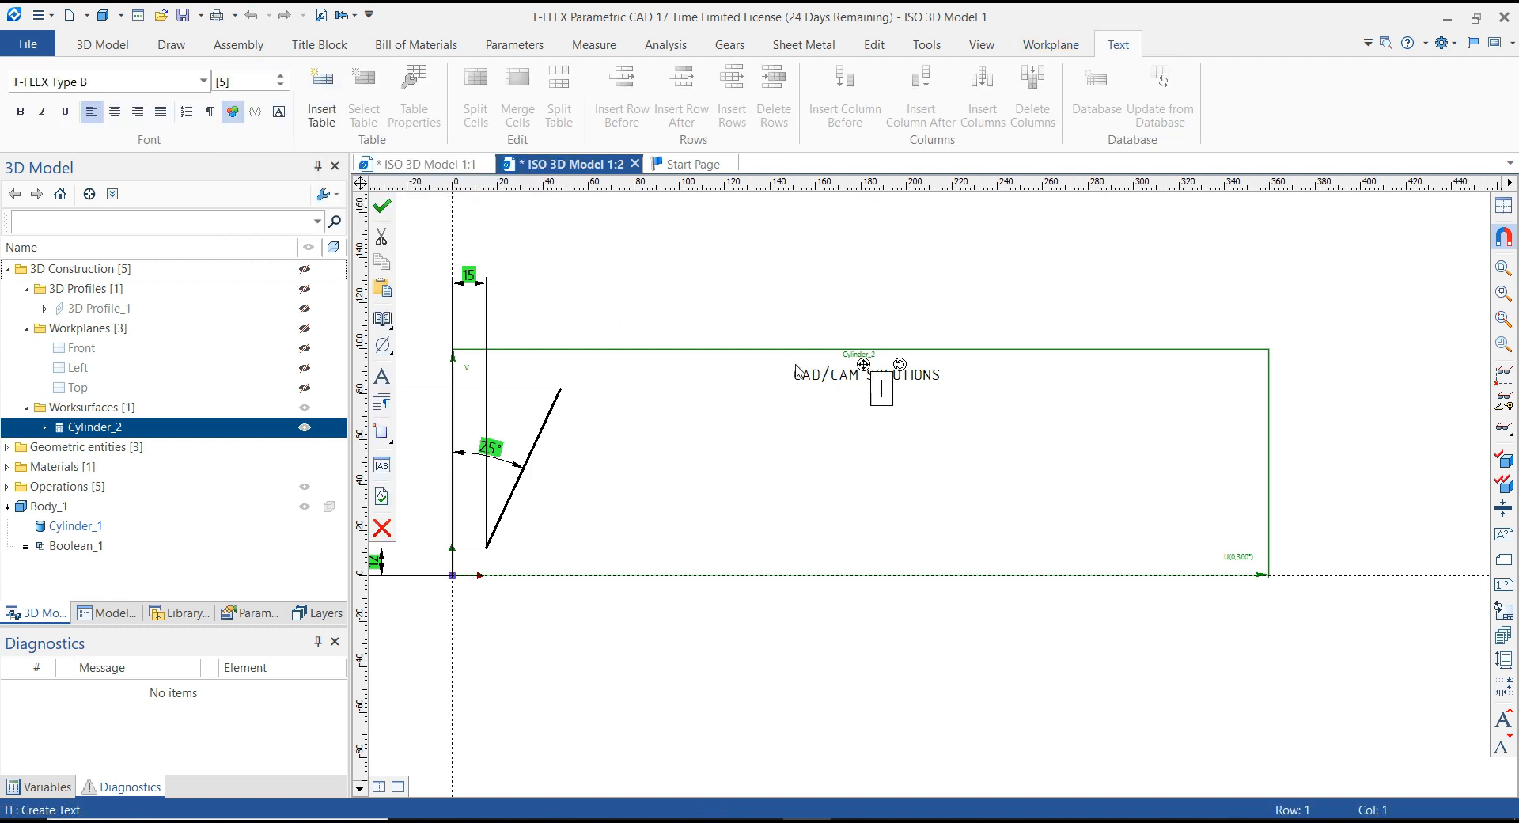
pyautogui.click(698, 272)
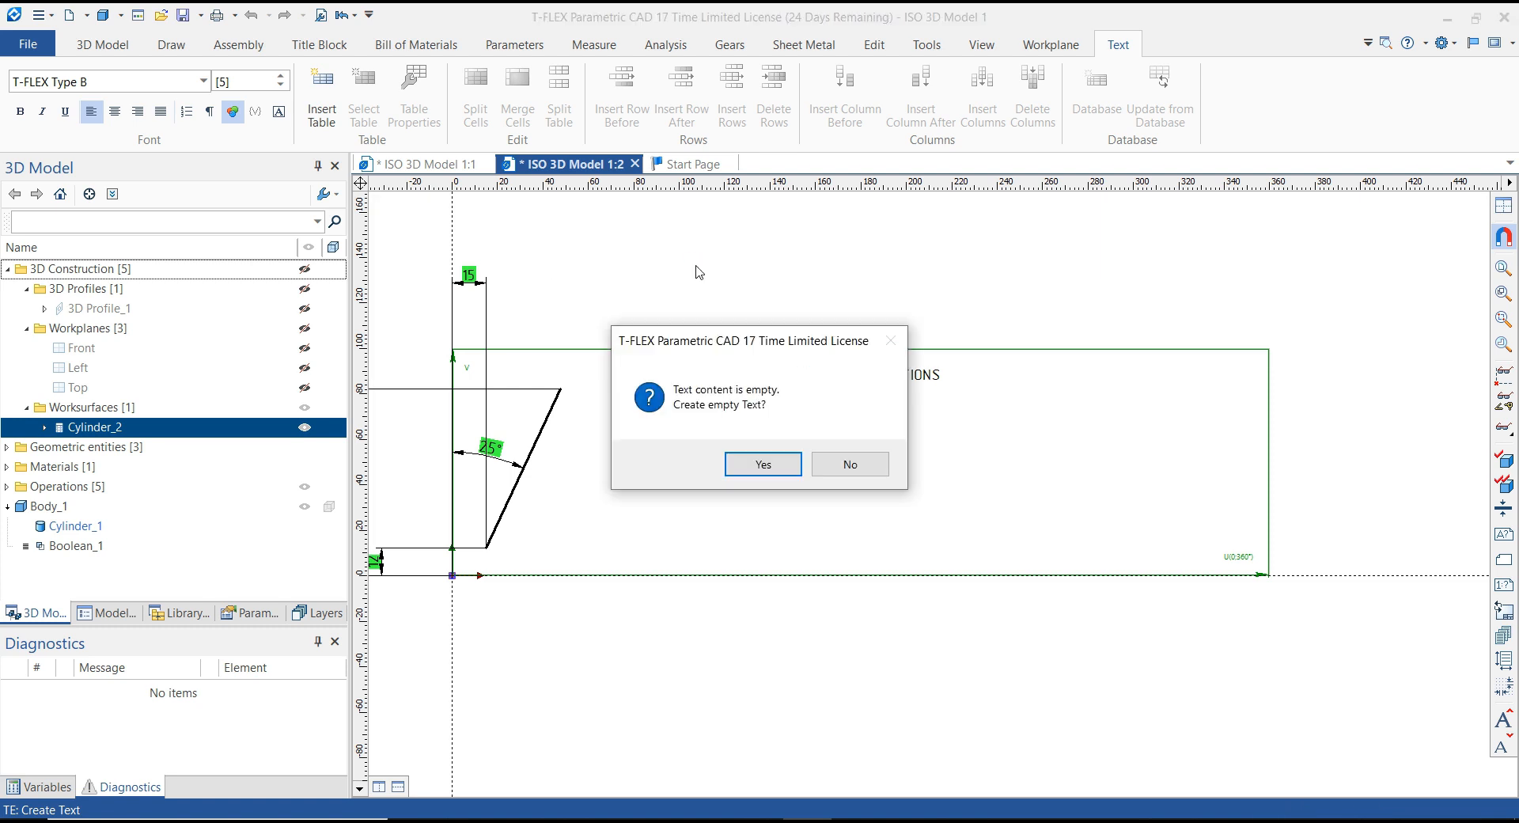
pyautogui.click(851, 464)
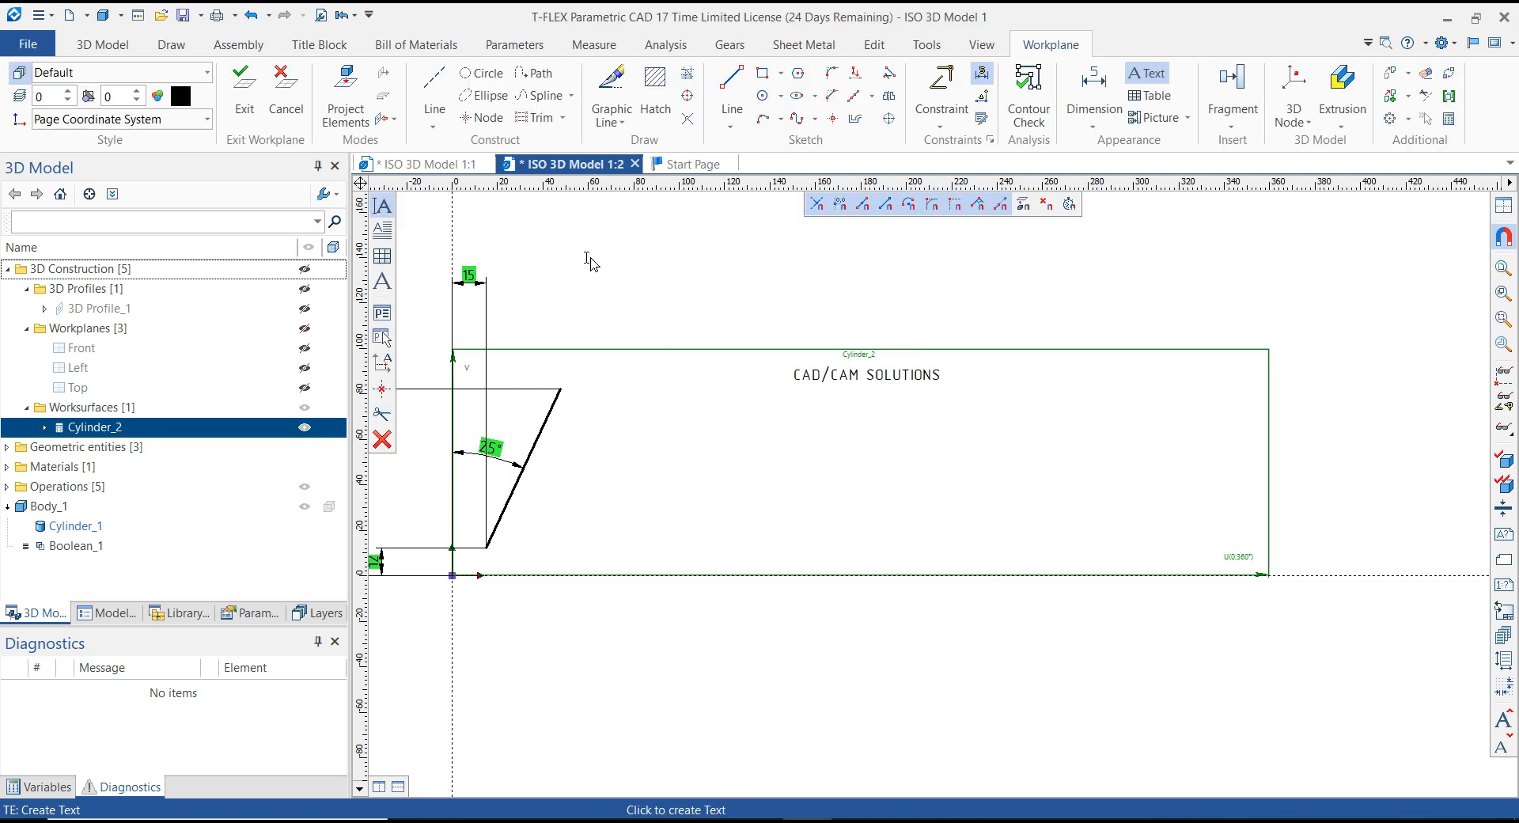
pyautogui.press('Escape')
# Step: Move the CAD/CAM SOLUTIONS text slightly closer to the worksurface's upper edge
pyautogui.scroll(2, 773, 312)
pyautogui.click(943, 394)
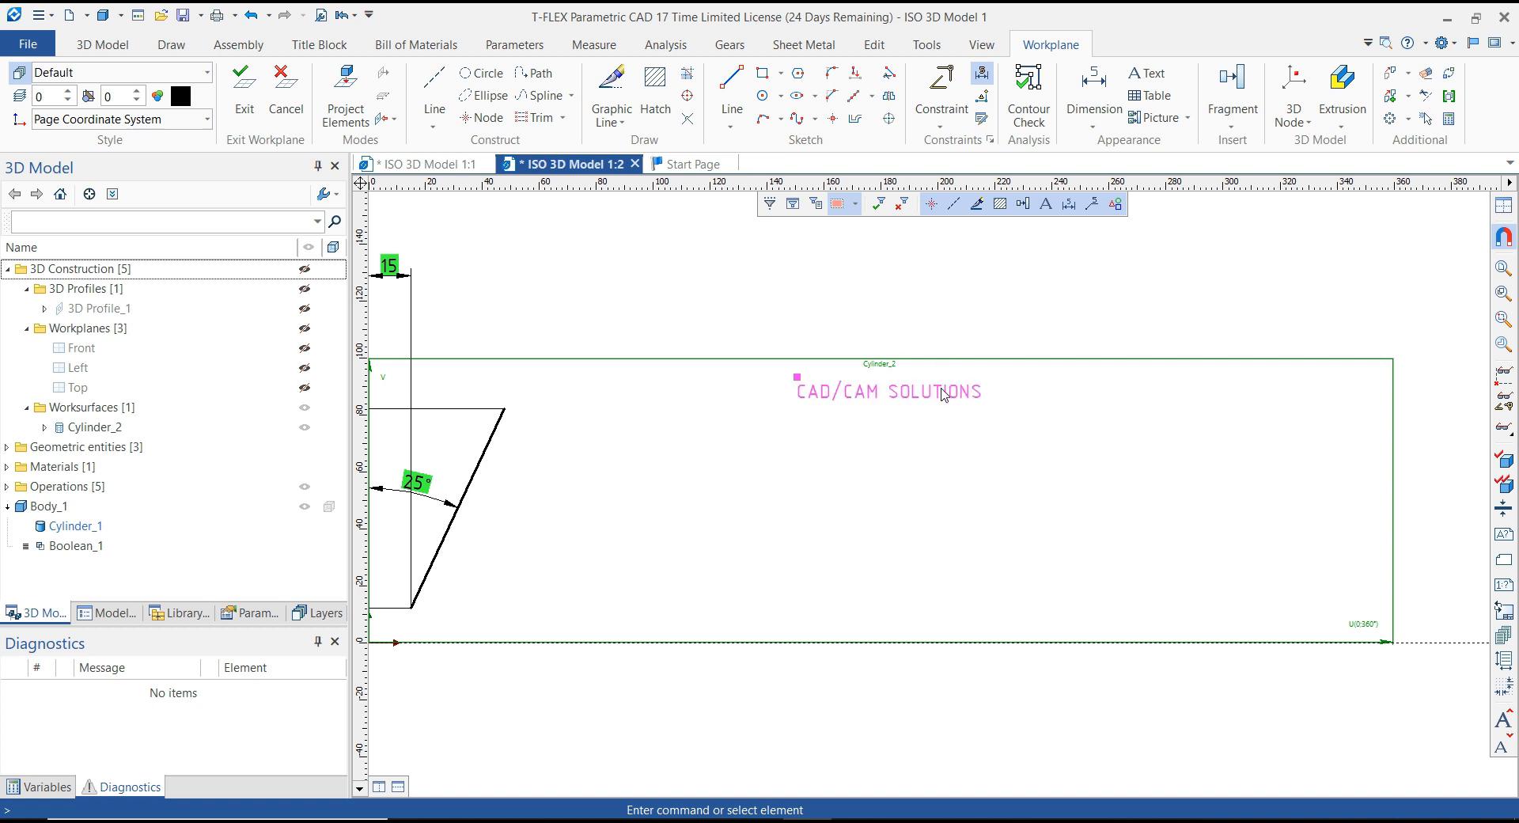
pyautogui.doubleClick(943, 394)
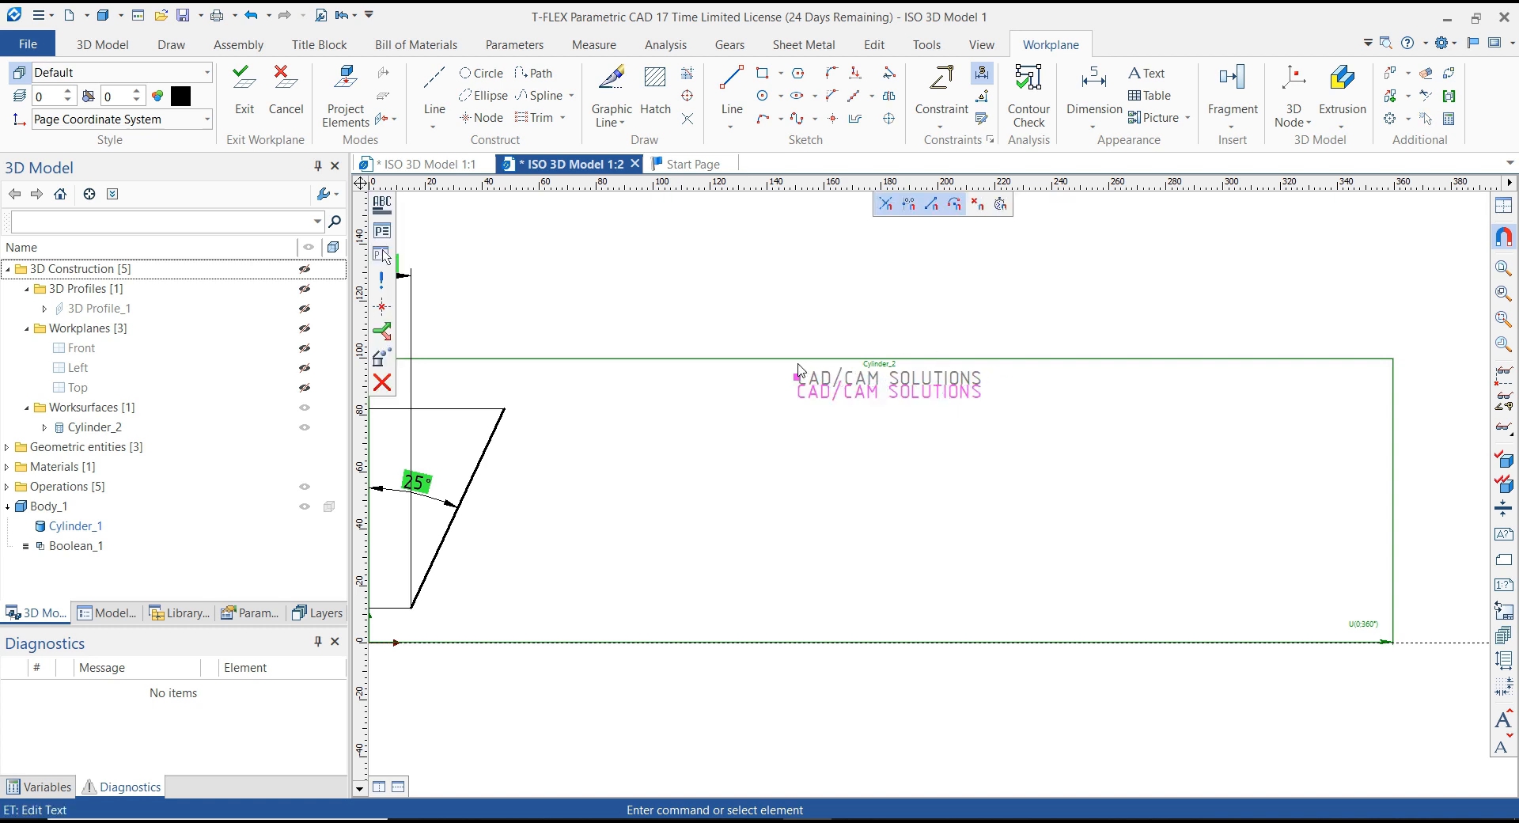
pyautogui.scroll(1, 799, 370)
pyautogui.scroll(1, 799, 370)
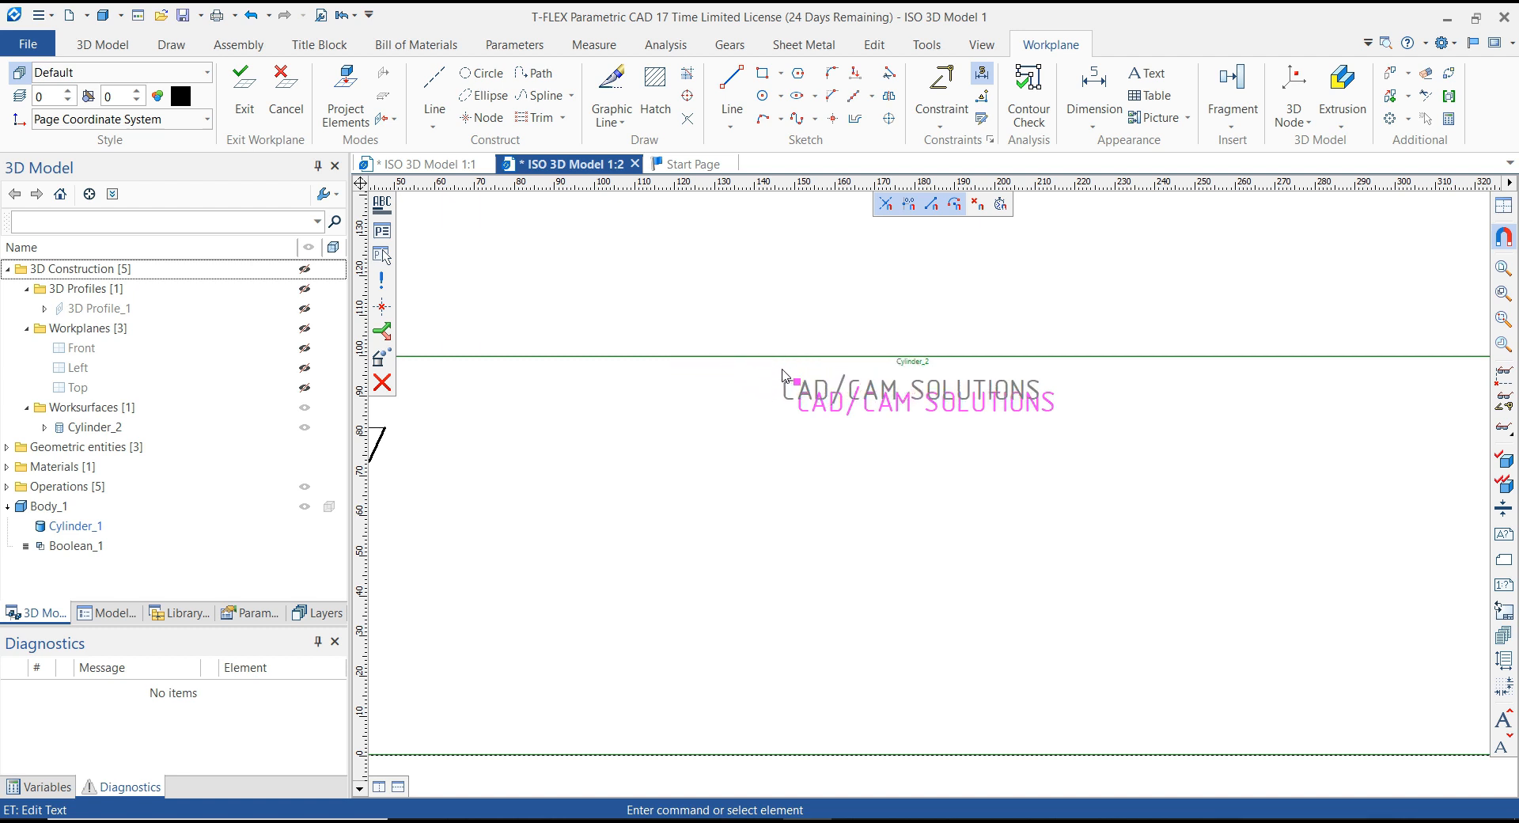
pyautogui.click(786, 375)
pyautogui.scroll(-2, 870, 315)
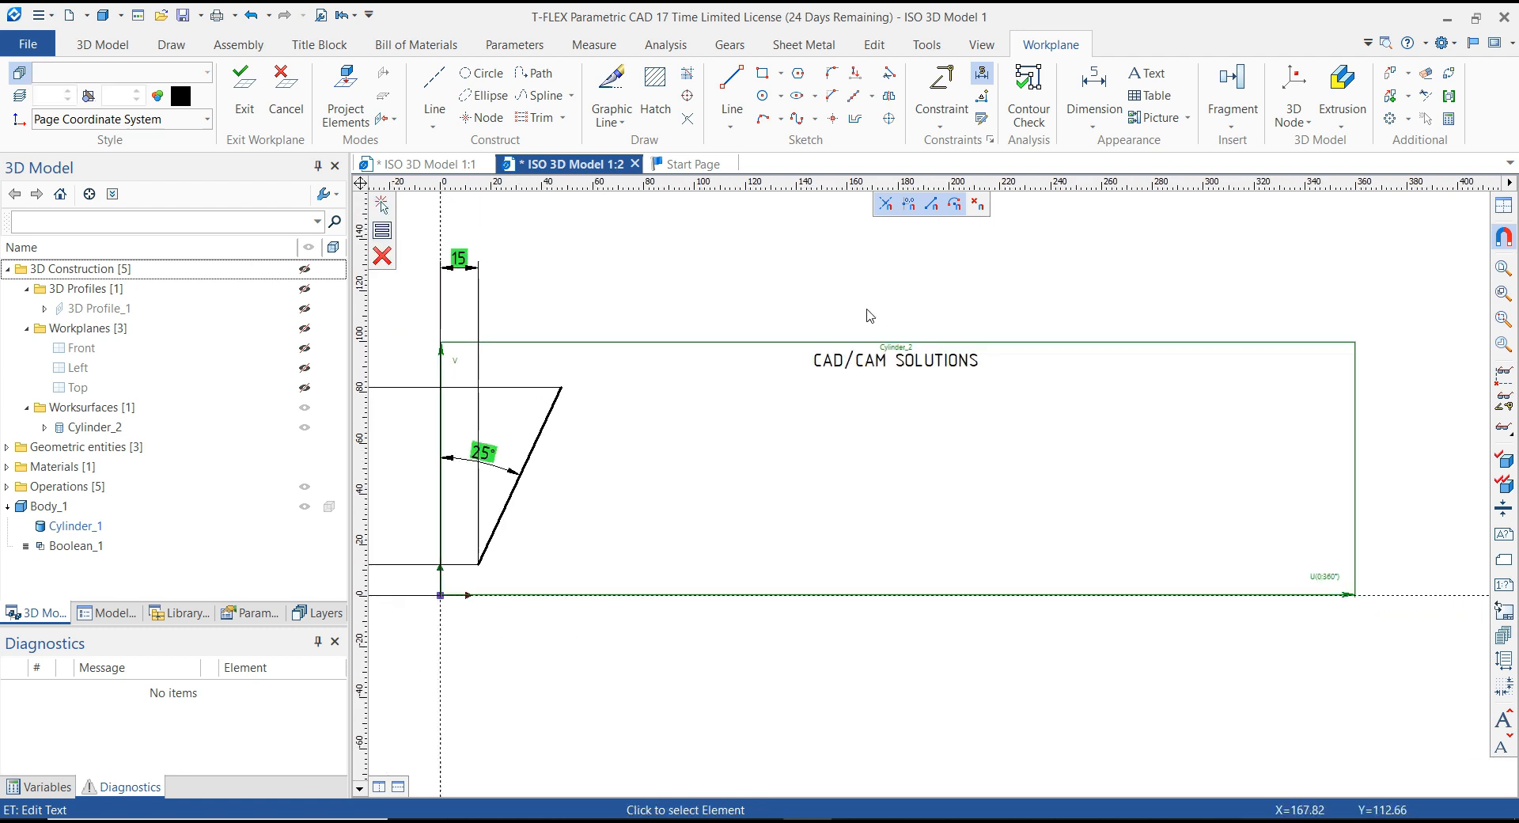
pyautogui.press('Escape')
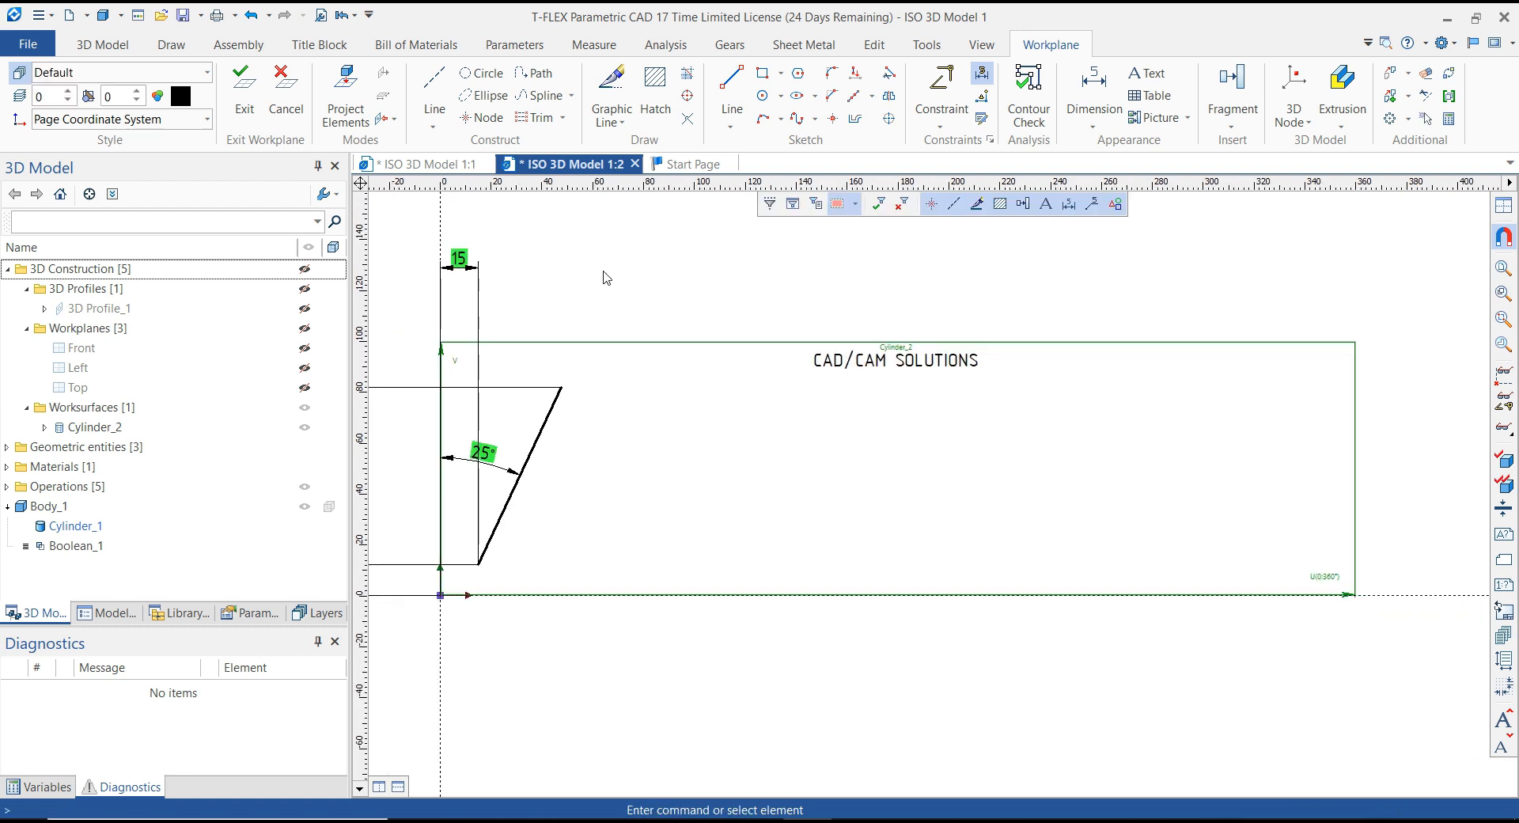
# Step: Finish the worksurface drawing to create the text's 3D profile and check its placement on the cylinder's side face
pyautogui.click(244, 111)
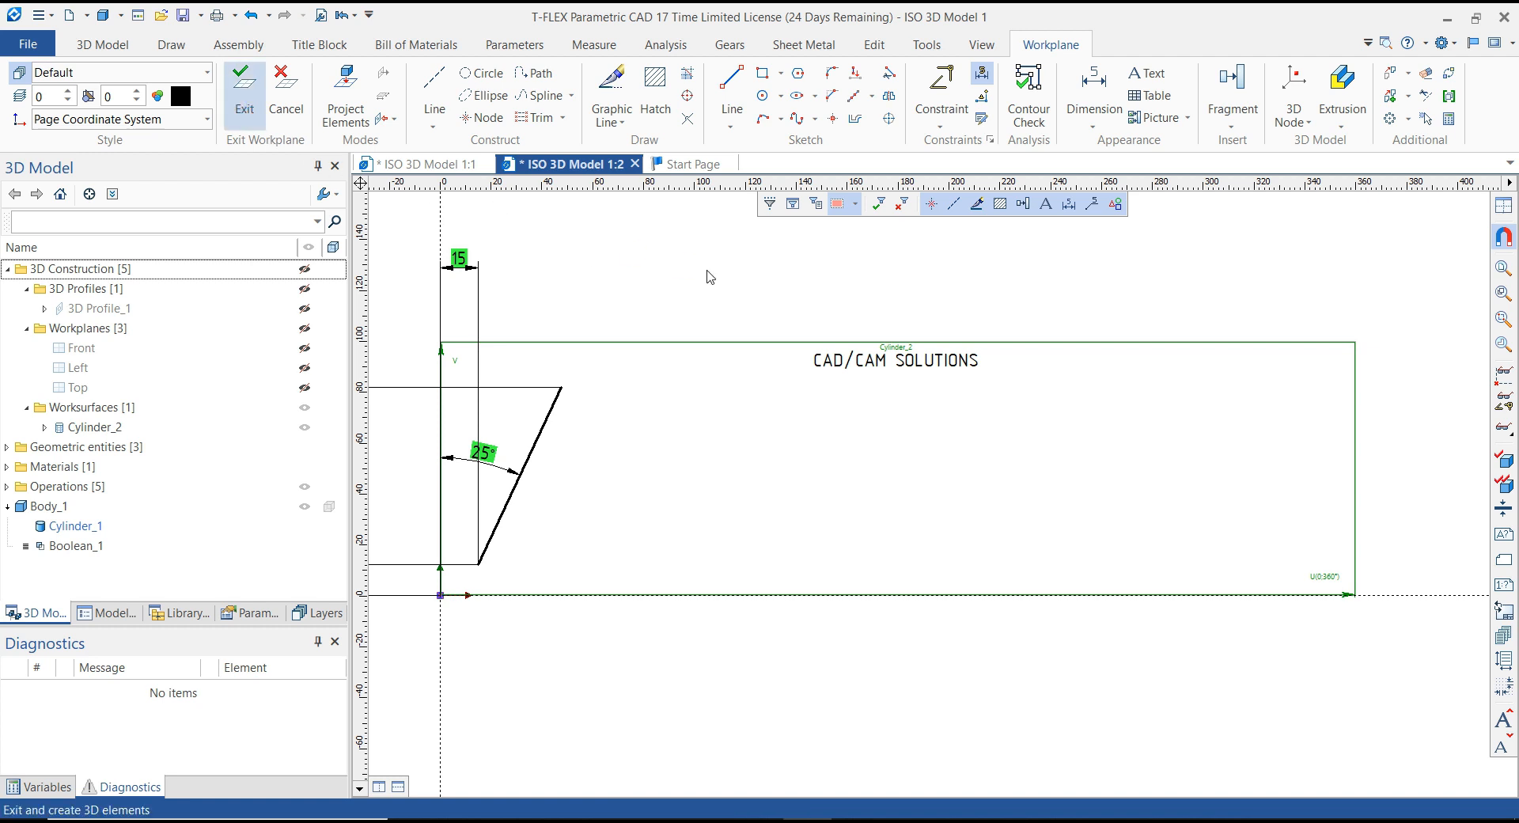
pyautogui.scroll(-1, 631, 303)
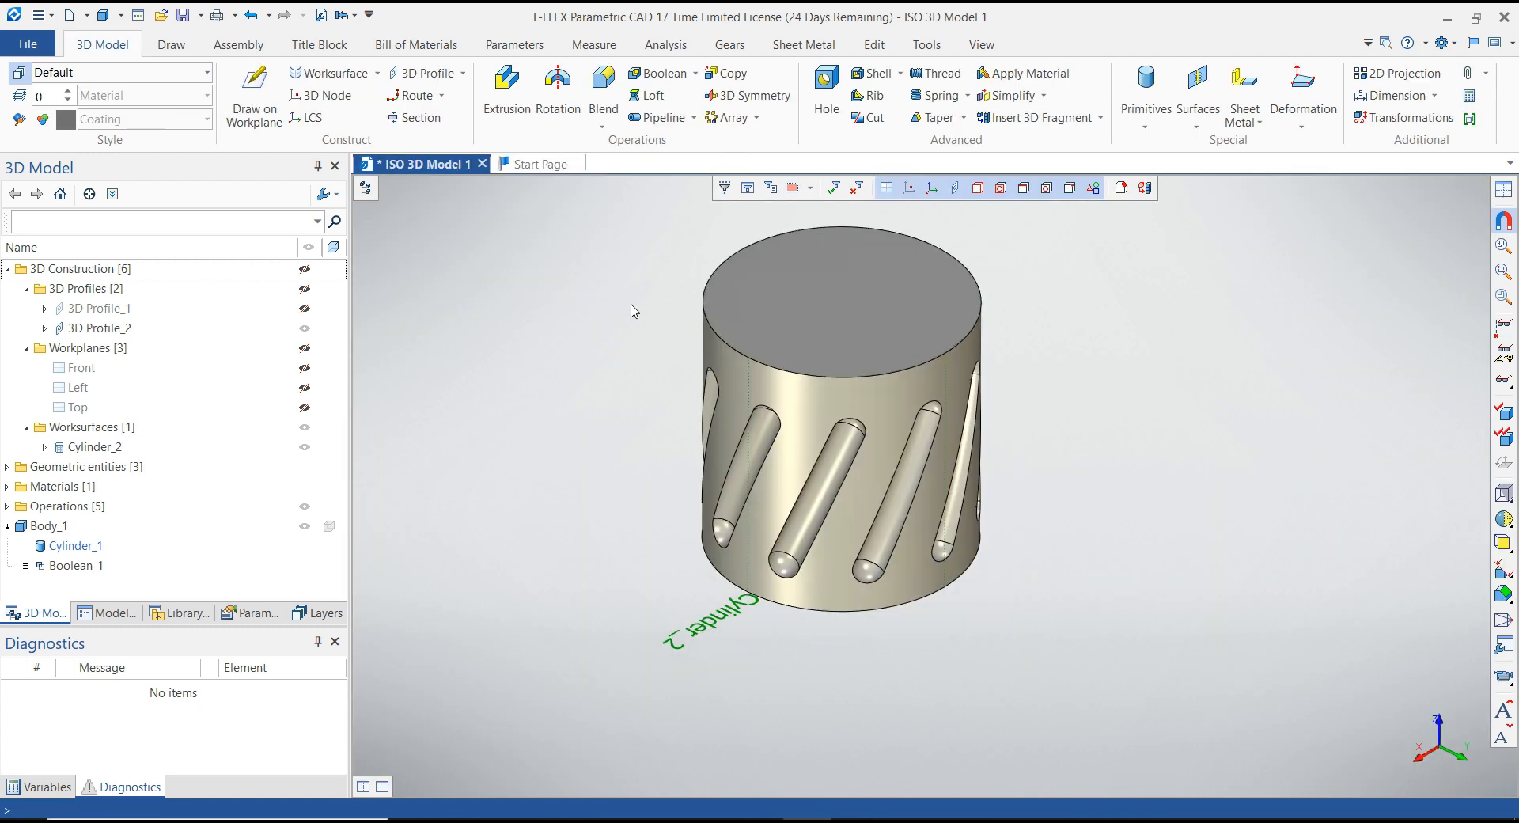
pyautogui.moveTo(632, 304); pyautogui.dragTo(585, 321, button='middle')
pyautogui.scroll(4, 761, 344)
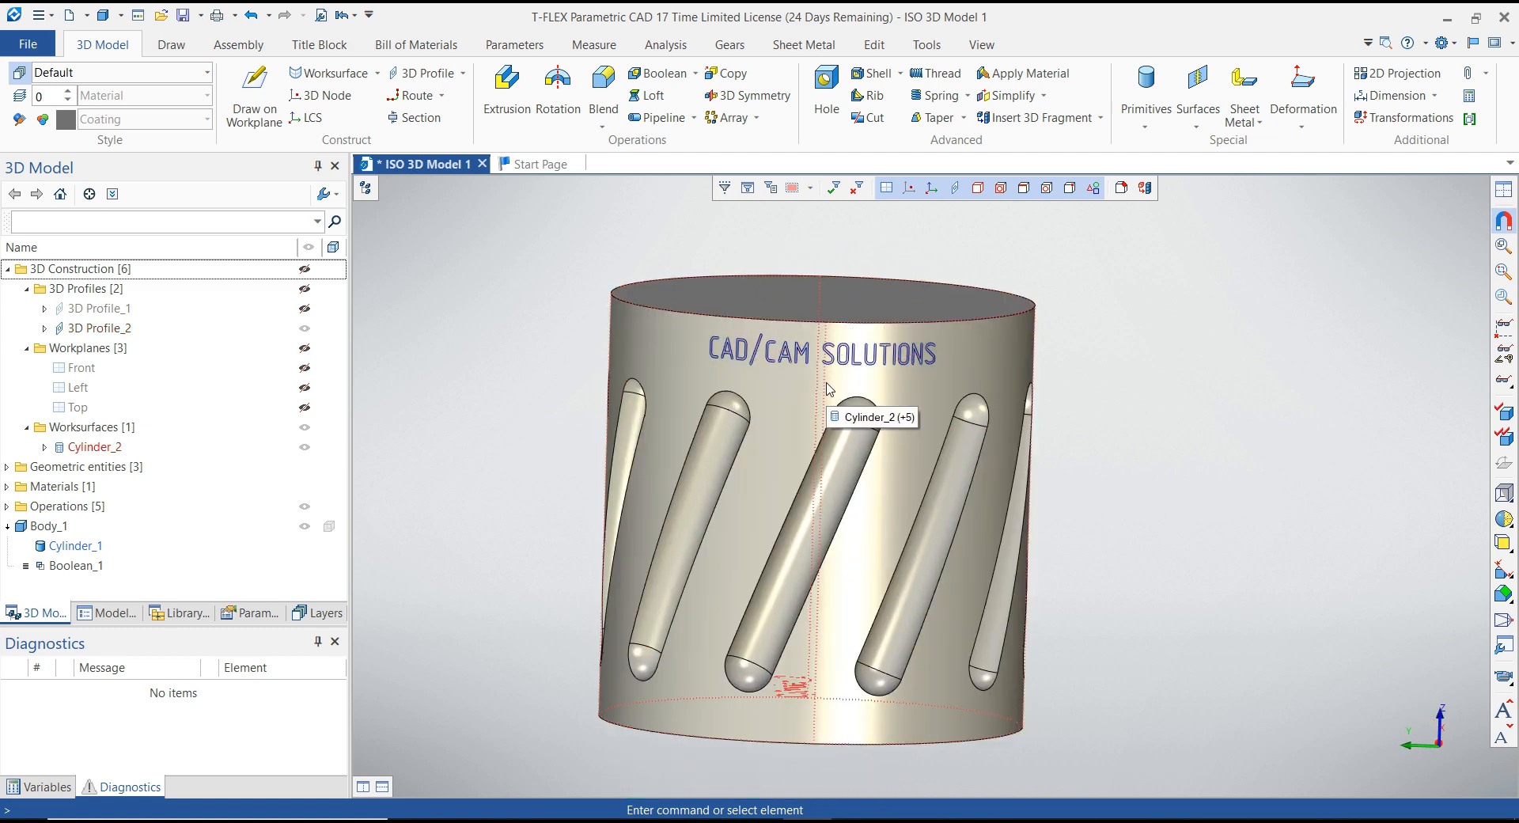
pyautogui.scroll(3, 729, 274)
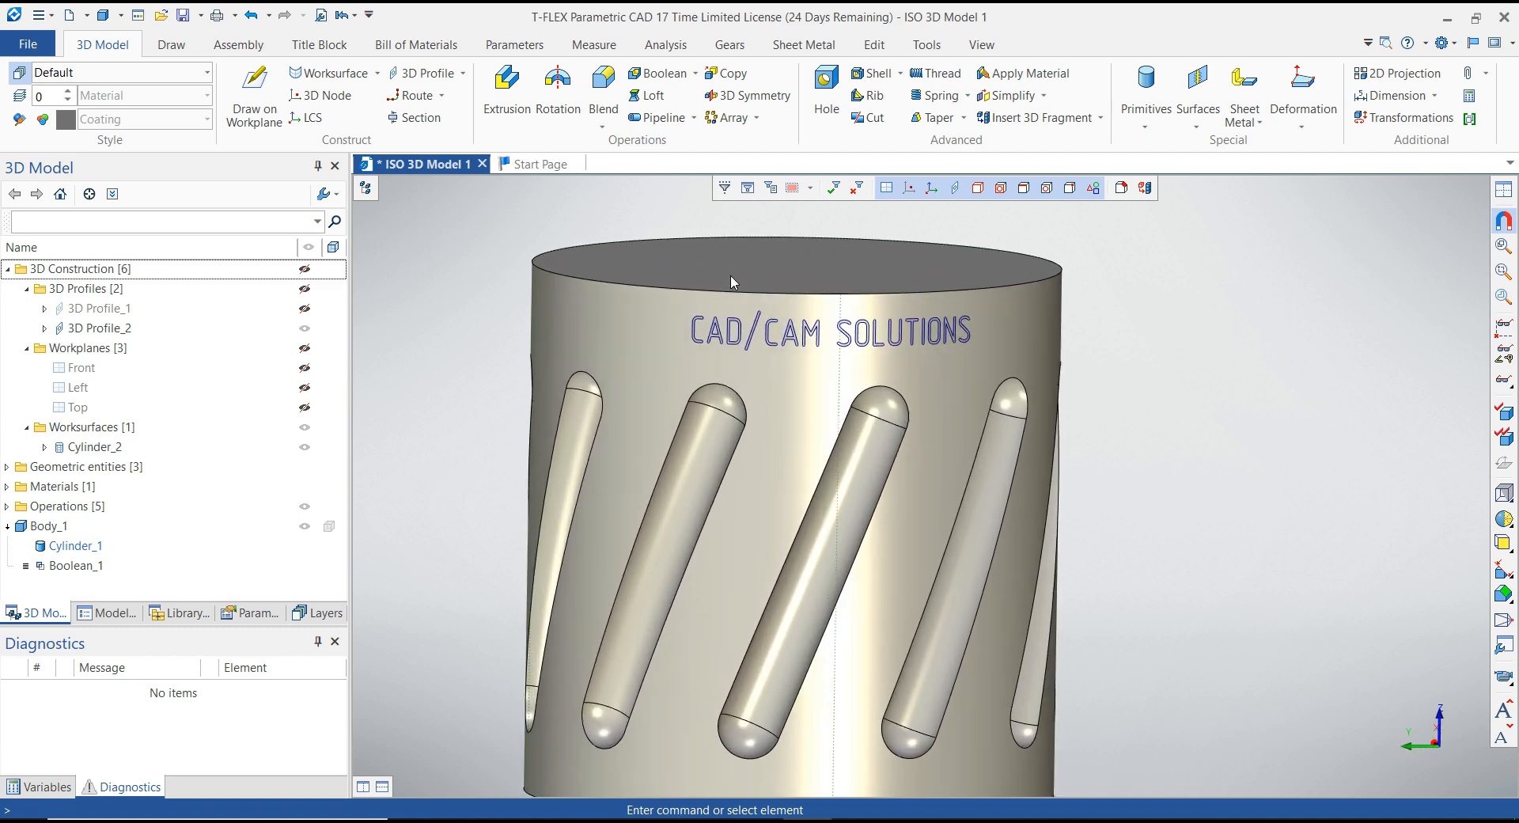
pyautogui.moveTo(729, 274); pyautogui.dragTo(773, 276, button='middle')
pyautogui.scroll(-1, 730, 273)
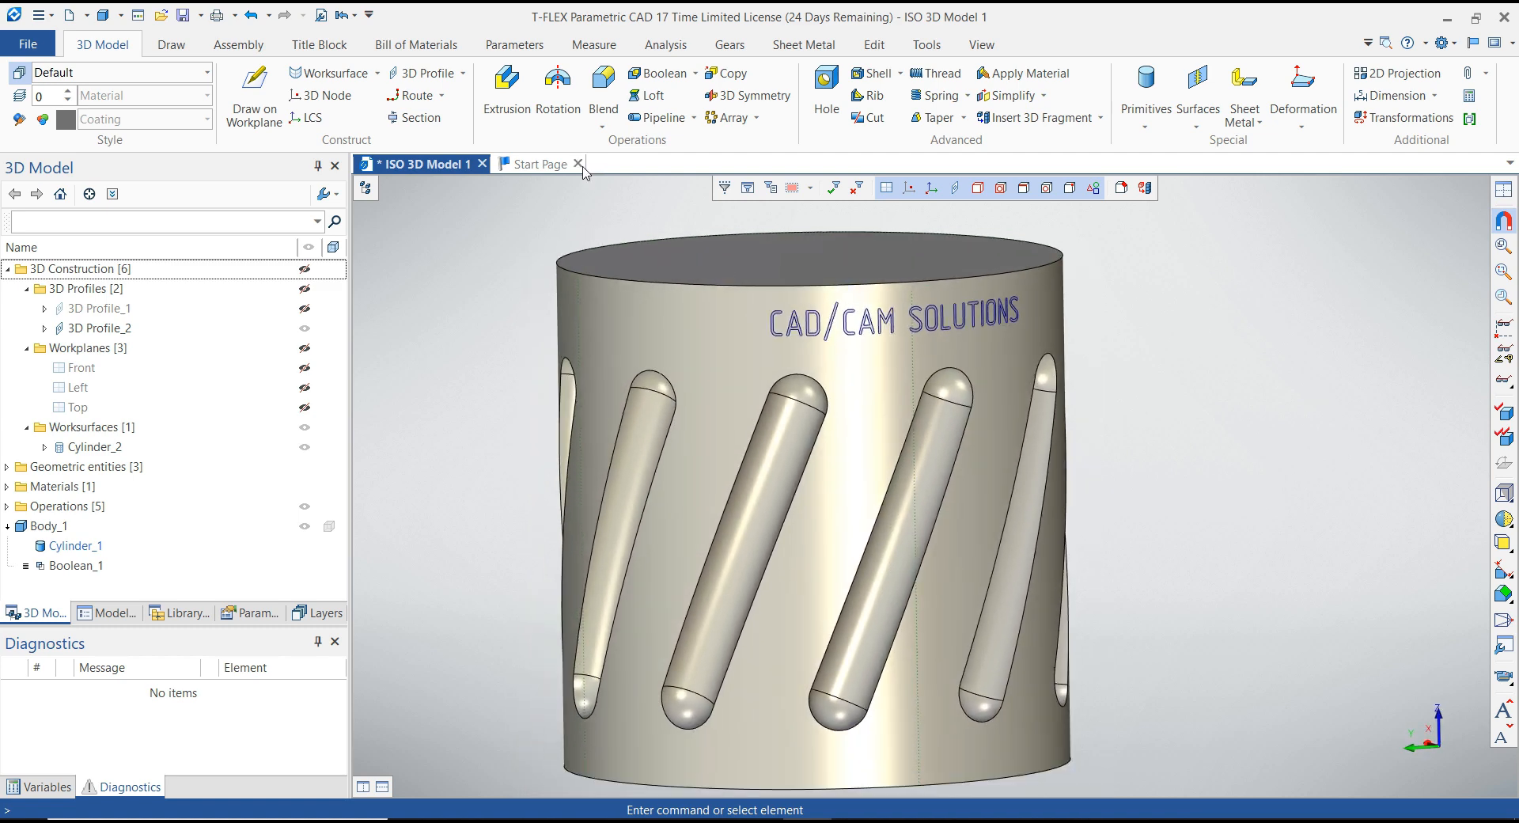
# Step: Start an extrusion of the wrapped text profile with a symmetric second direction
pyautogui.click(802, 324)
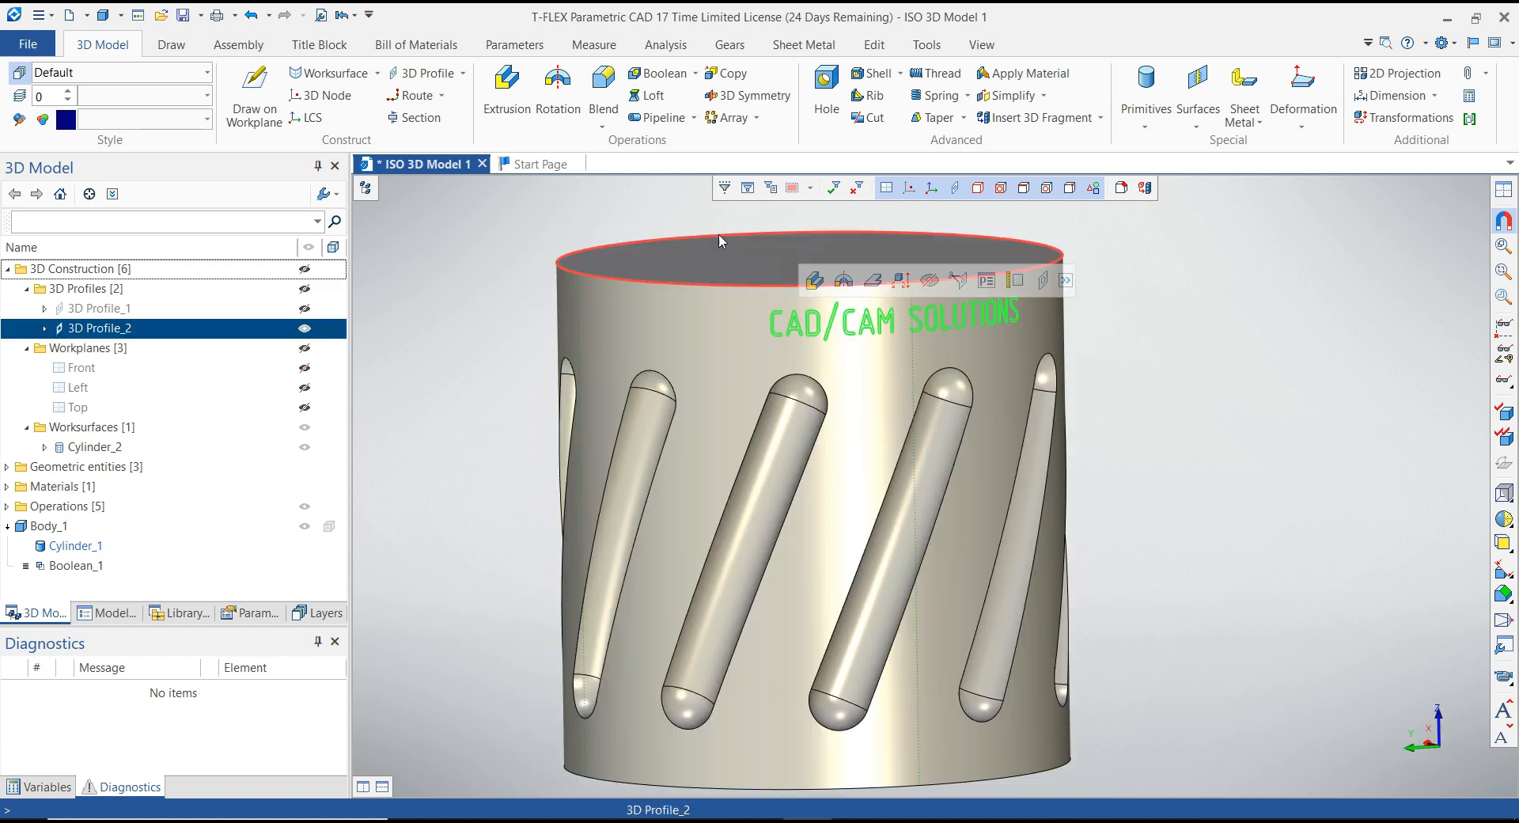
pyautogui.click(506, 88)
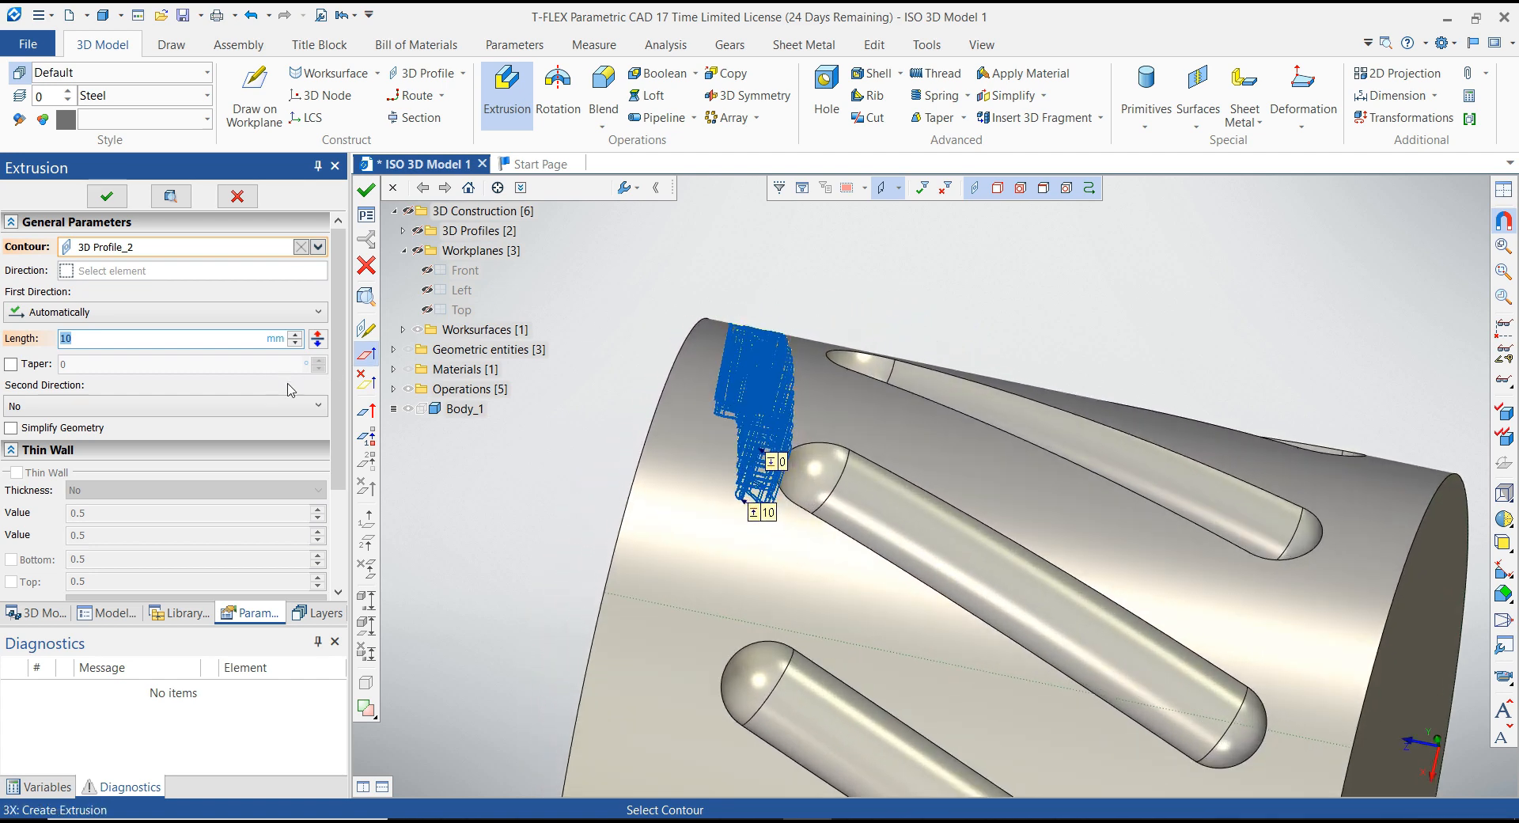
pyautogui.scroll(-3, 346, 514)
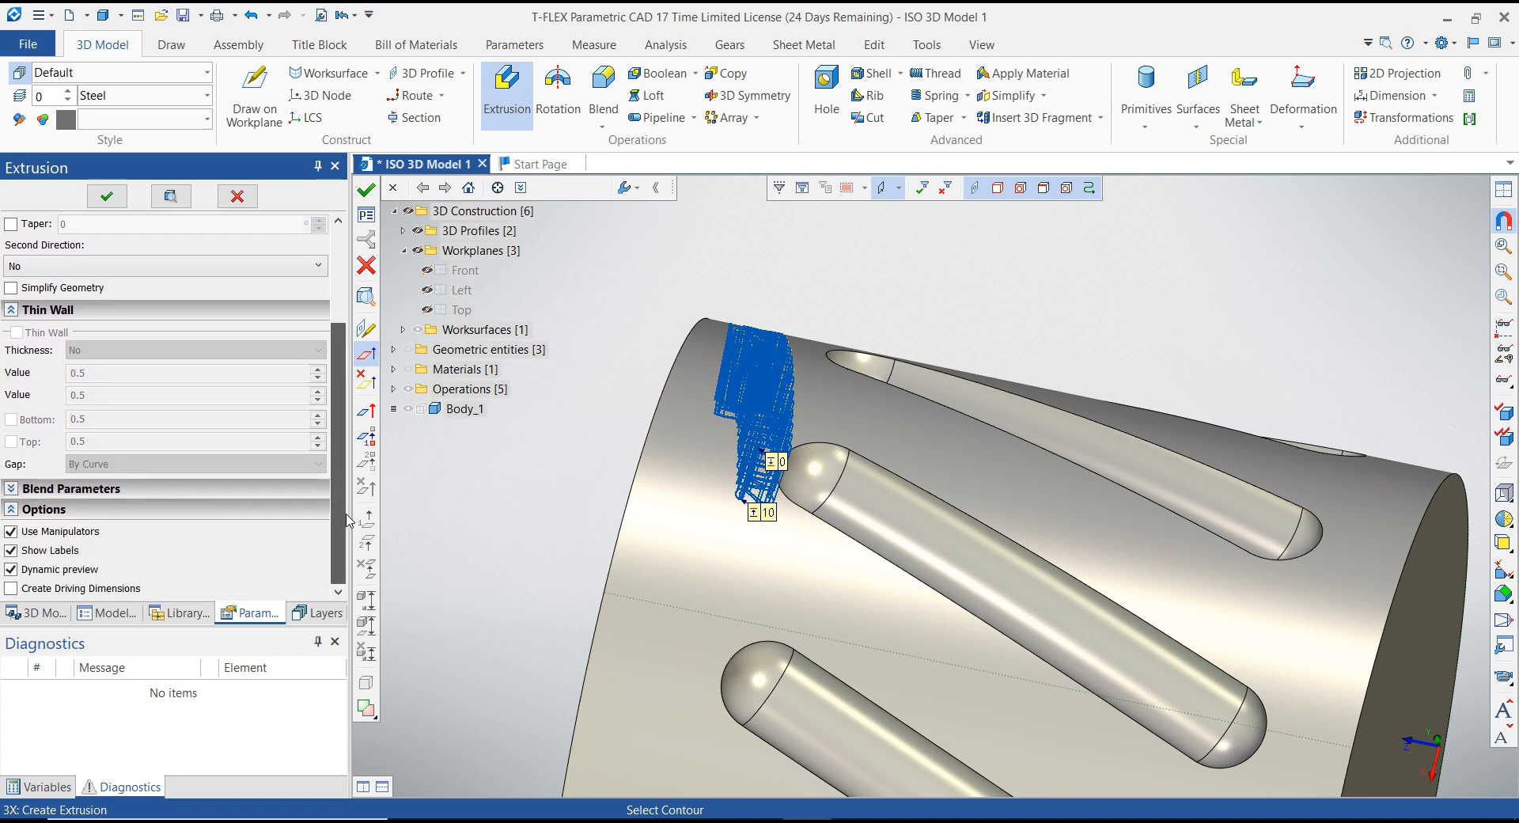
pyautogui.scroll(3, 348, 528)
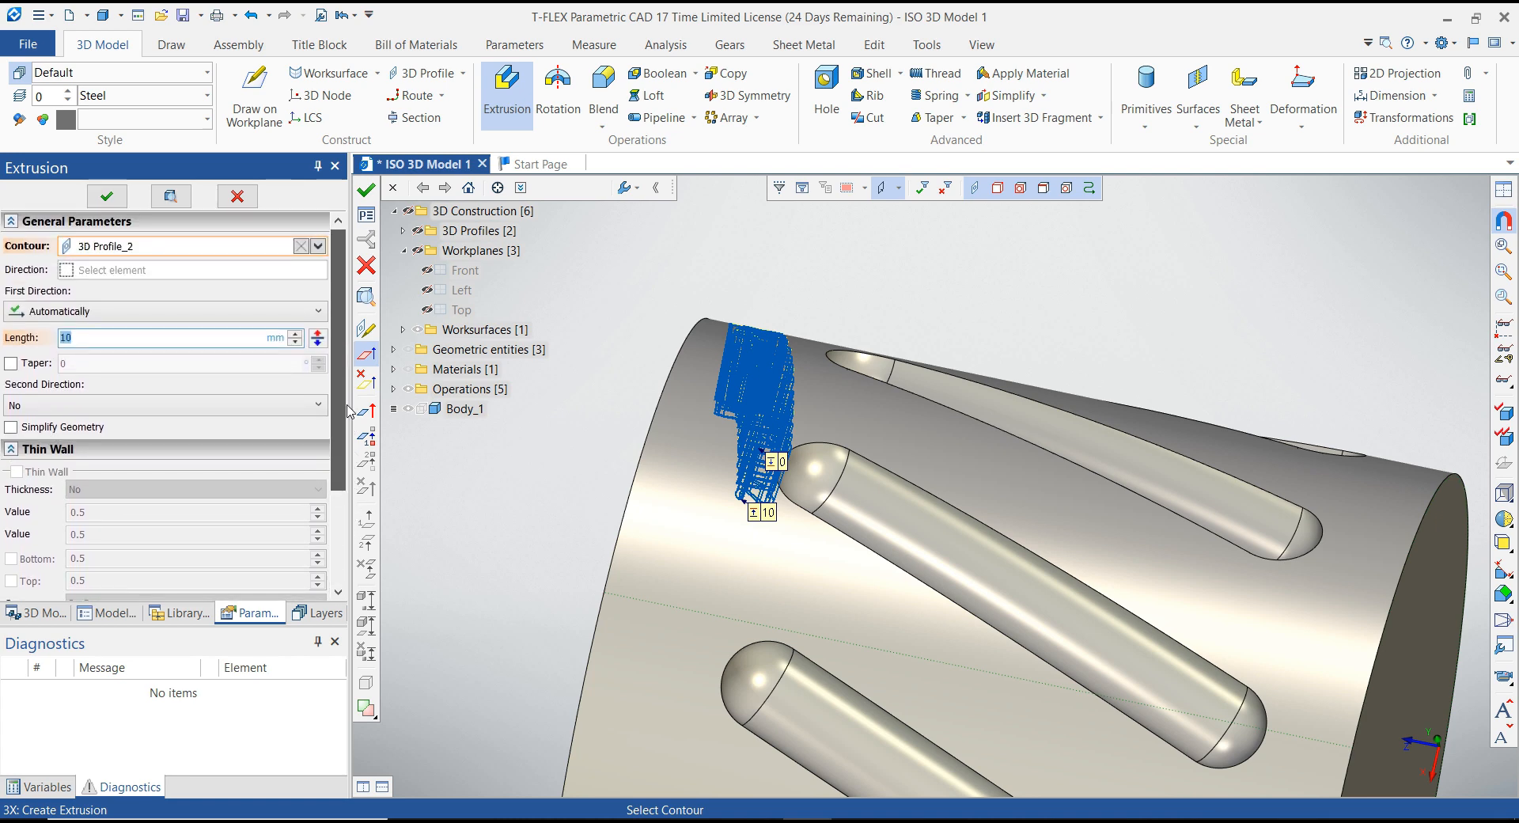
pyautogui.click(49, 408)
pyautogui.click(61, 451)
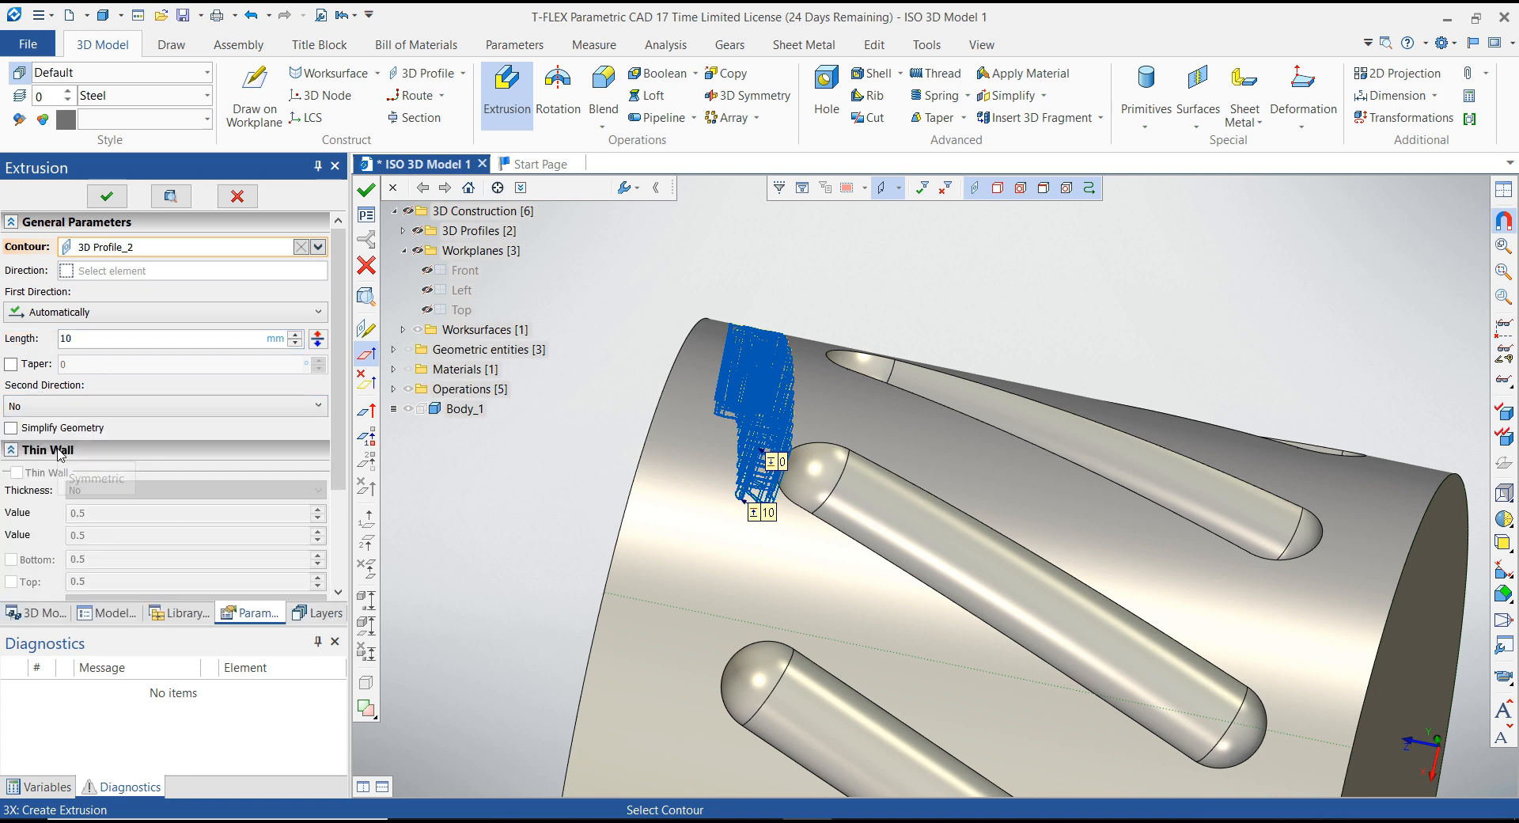
# Step: Set the text extrusion's length to 0.5 mm, create it, and check the raised letters up close
pyautogui.click(72, 339)
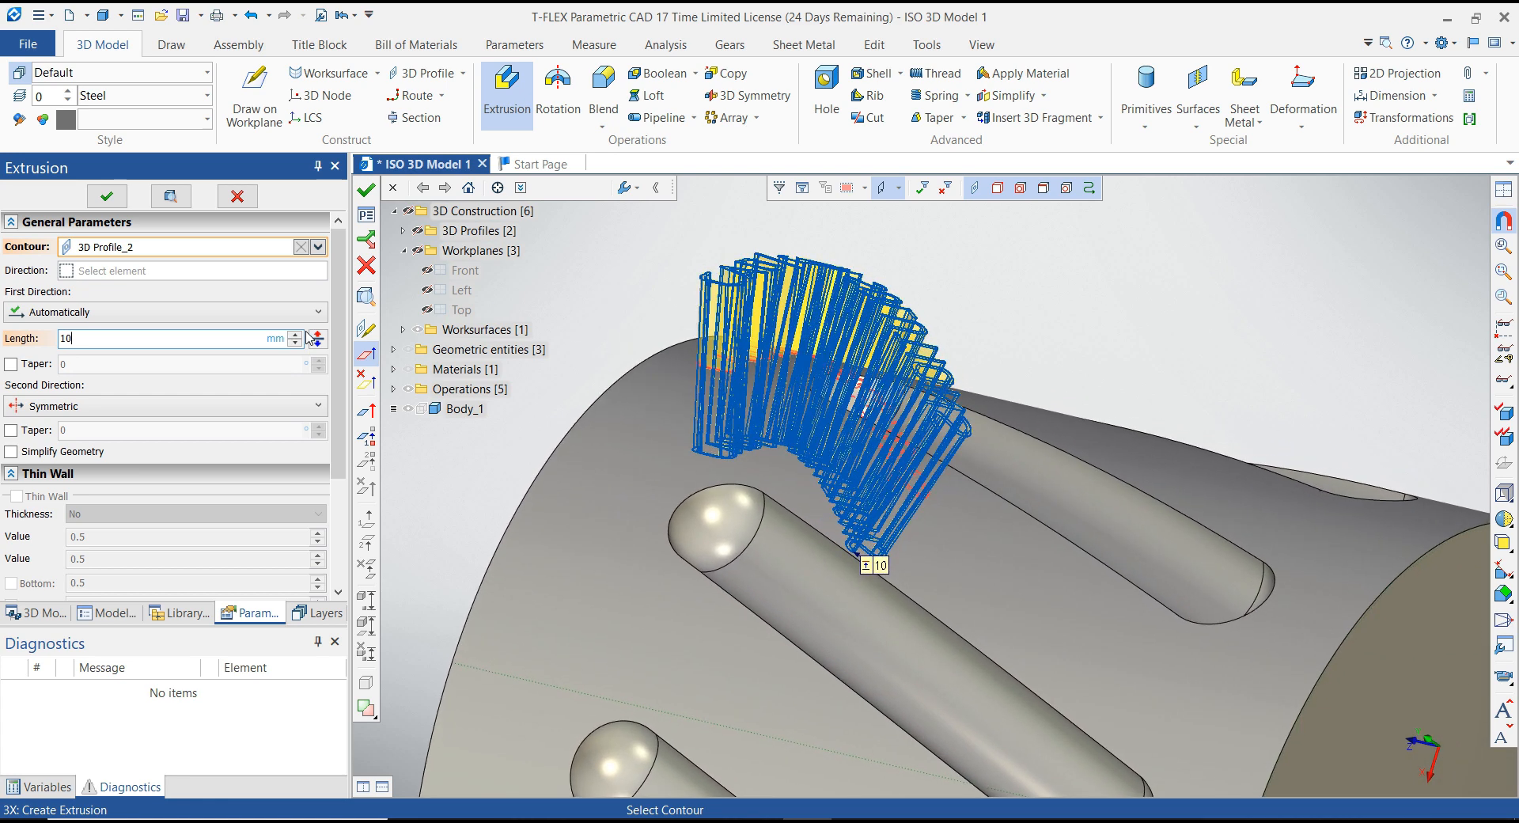
pyautogui.doubleClick(89, 338)
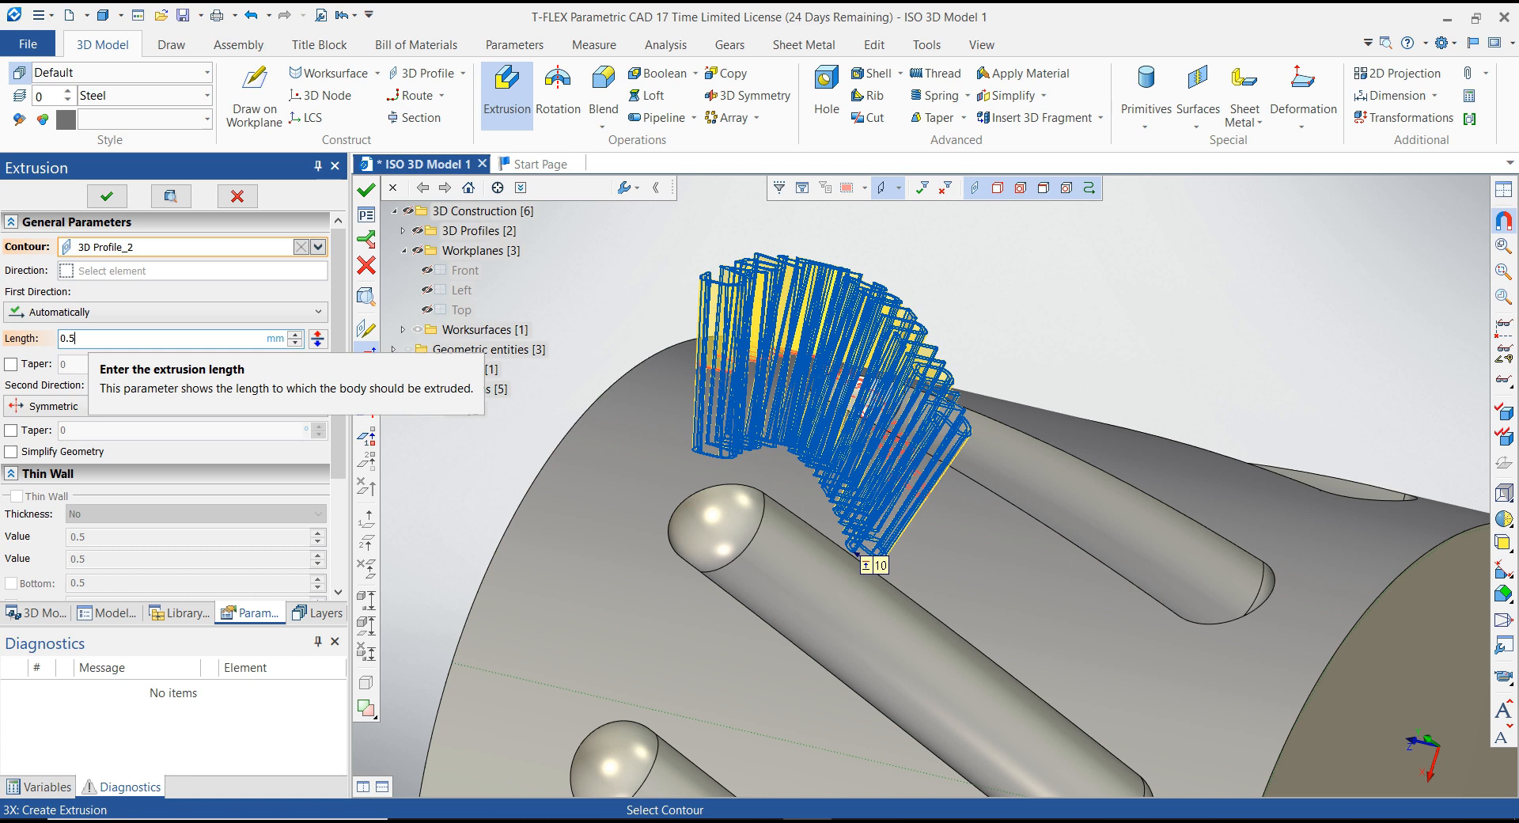
pyautogui.press('Return')
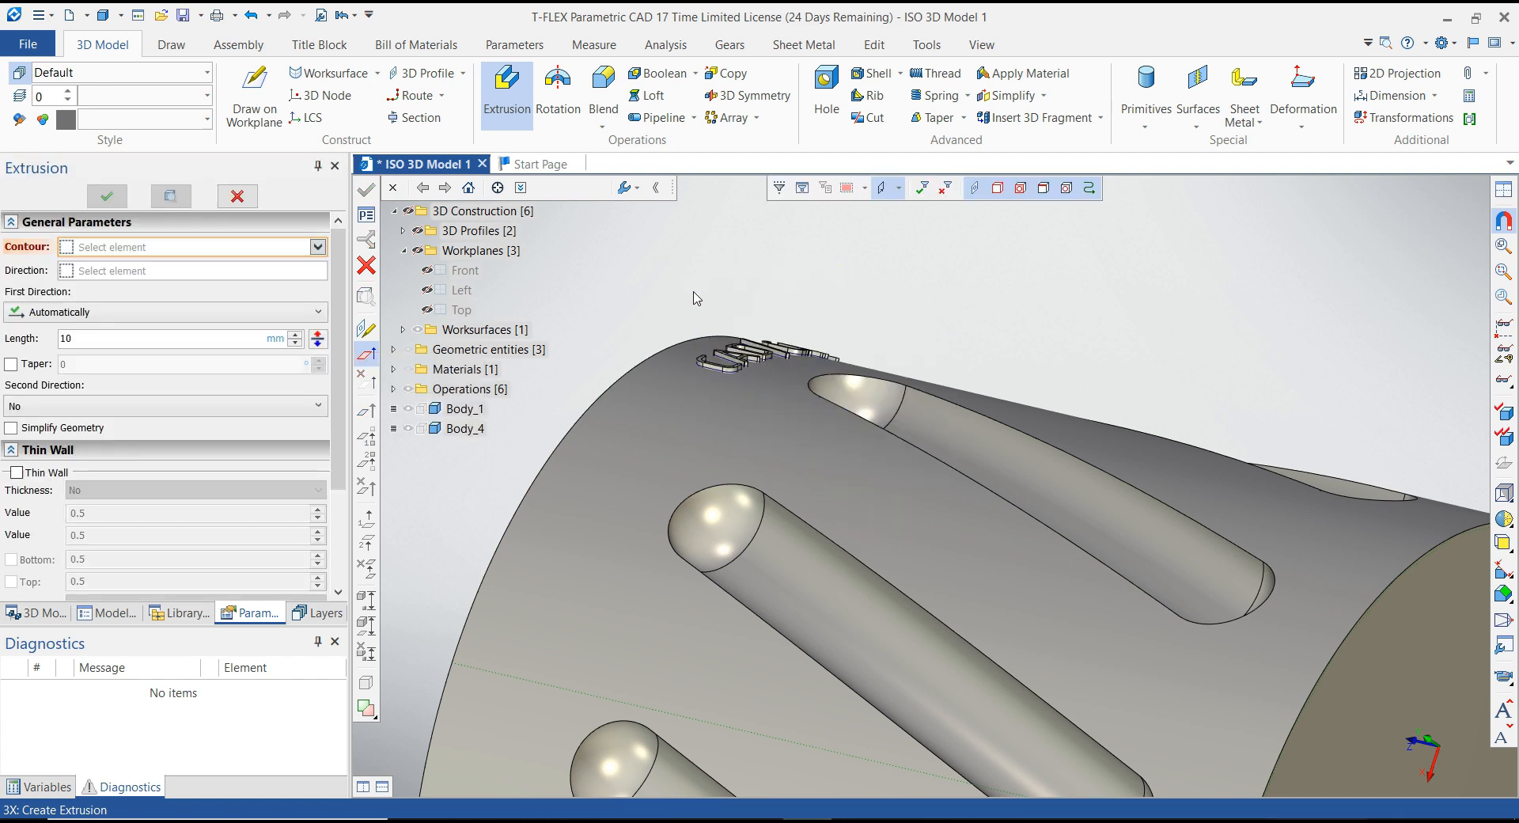
pyautogui.scroll(3, 694, 348)
pyautogui.scroll(6, 693, 349)
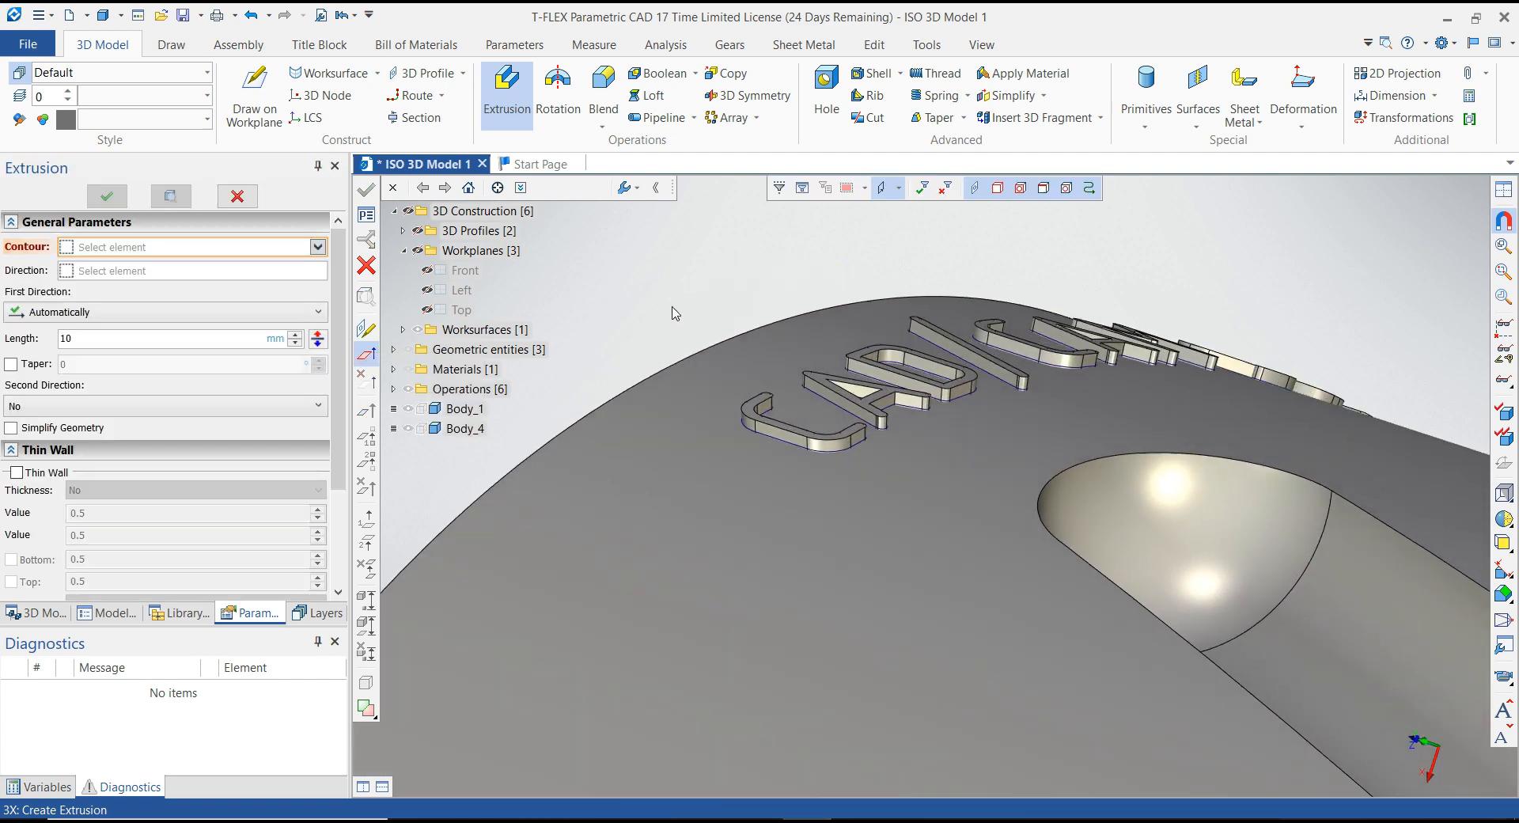
pyautogui.scroll(-4, 674, 313)
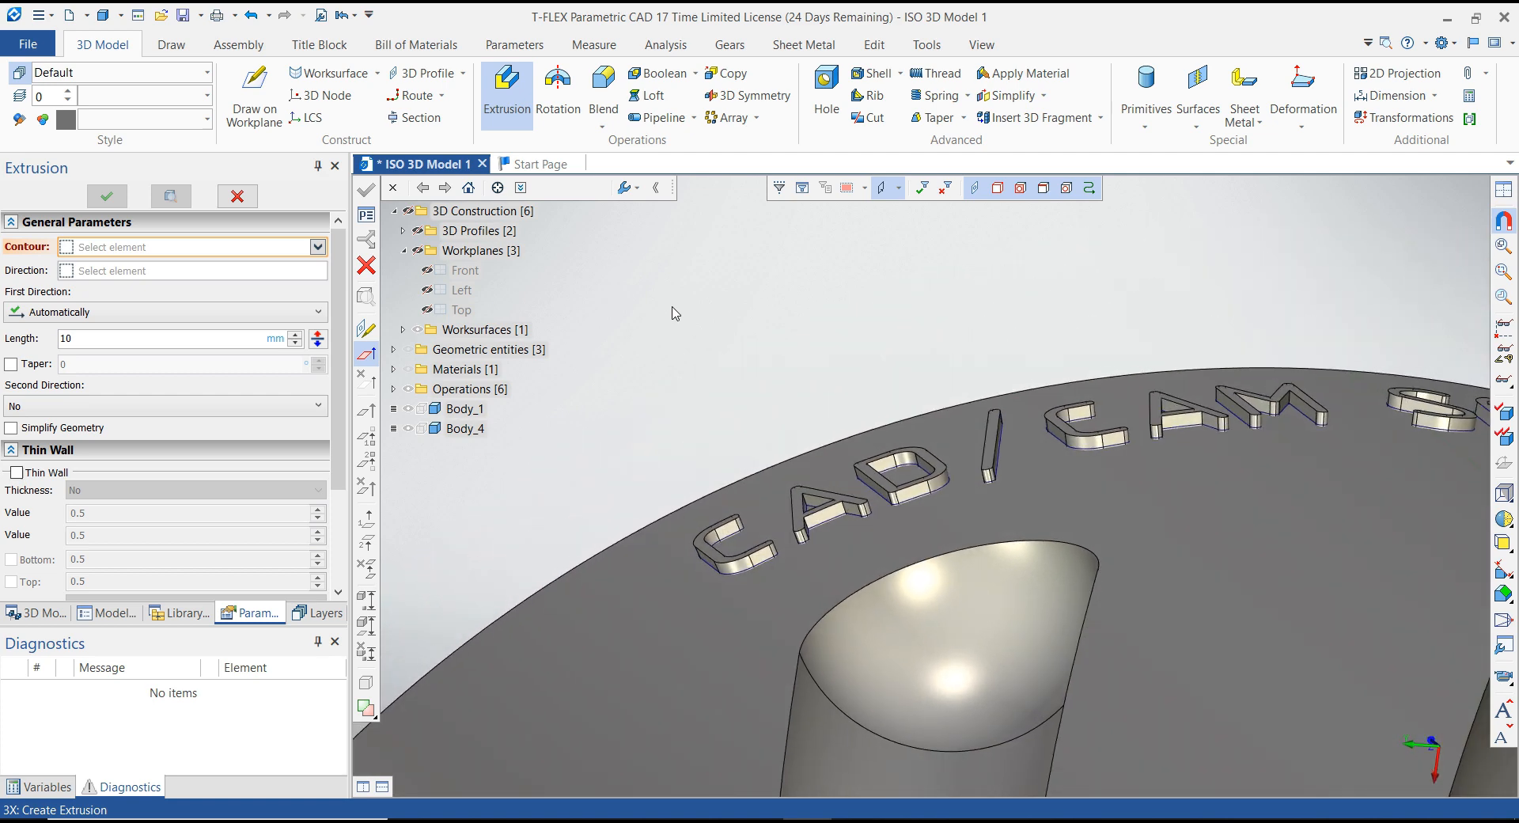
pyautogui.click(366, 265)
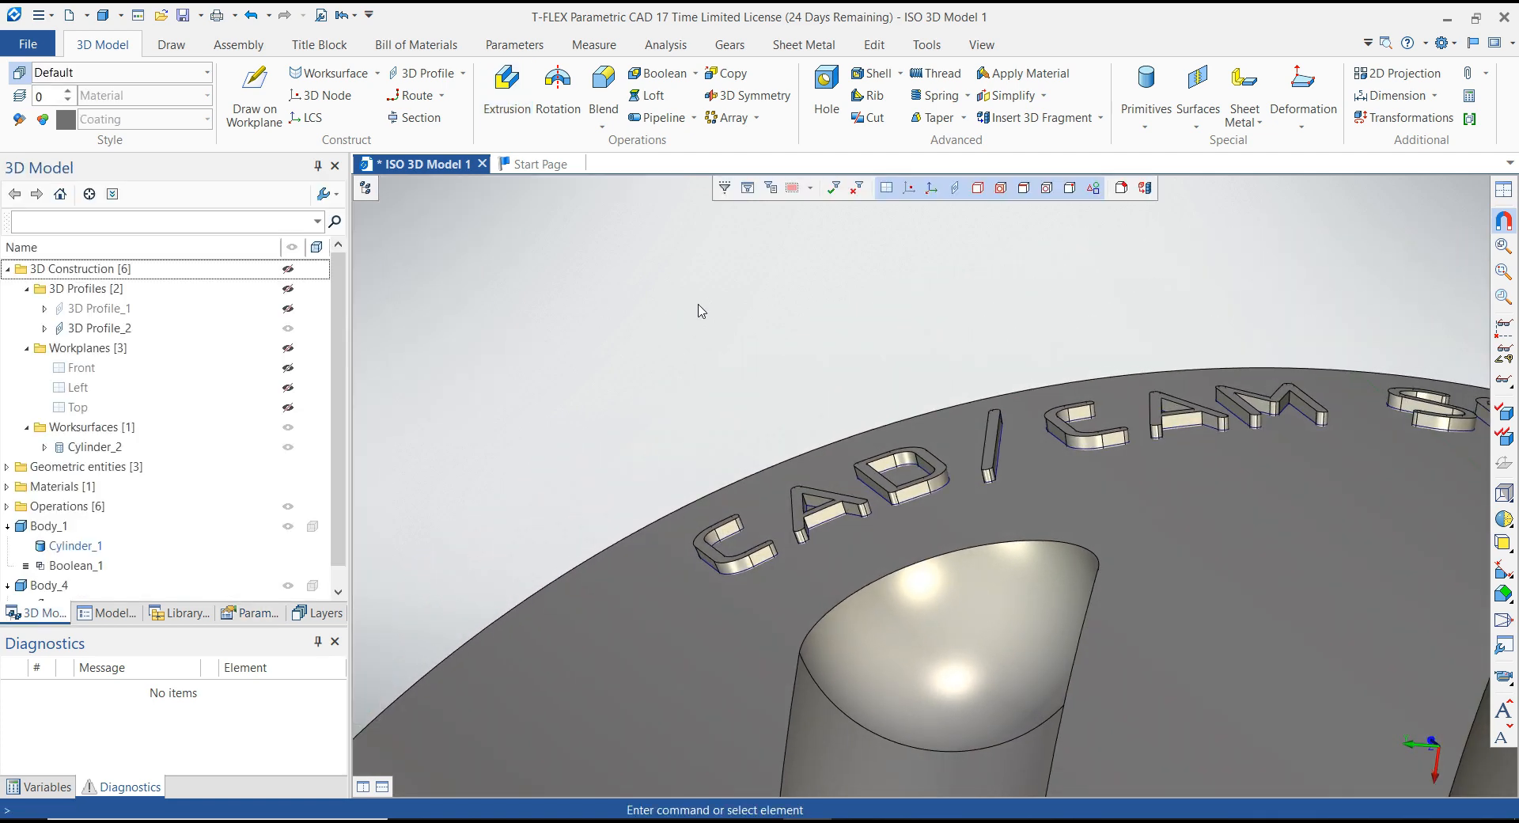
# Step: Hide the text's 3D profile and inspect the raised CAD/CAM SOLUTIONS letters on the side face up close
pyautogui.scroll(-2, 699, 312)
pyautogui.moveTo(698, 311); pyautogui.dragTo(797, 263, button='middle')
pyautogui.scroll(-3, 1033, 301)
pyautogui.moveTo(338, 310)
pyautogui.mouseDown()
pyautogui.moveTo(342, 369)
pyautogui.moveTo(343, 319)
pyautogui.mouseUp()
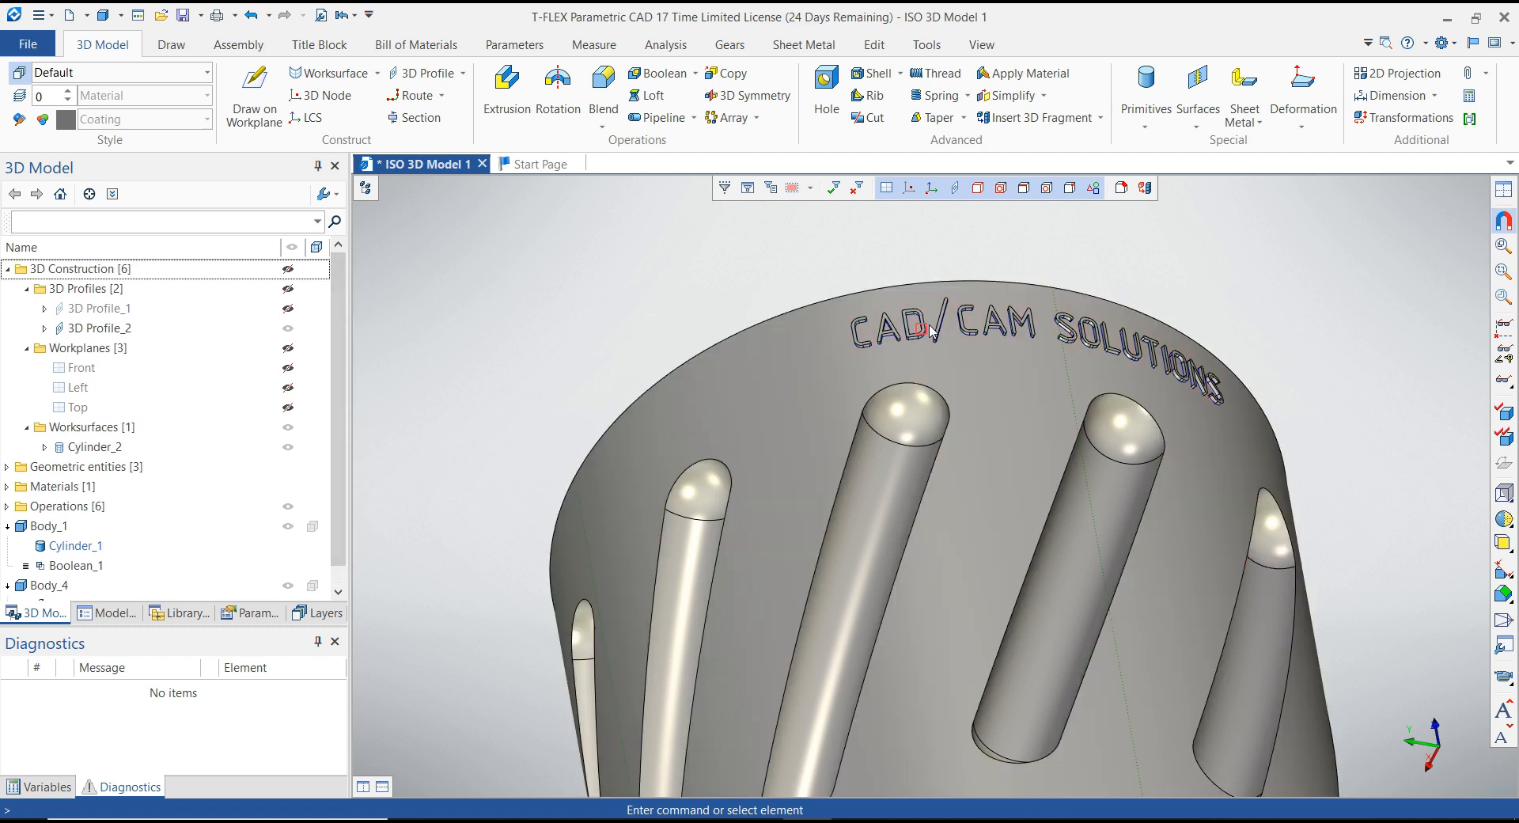
pyautogui.scroll(5, 915, 319)
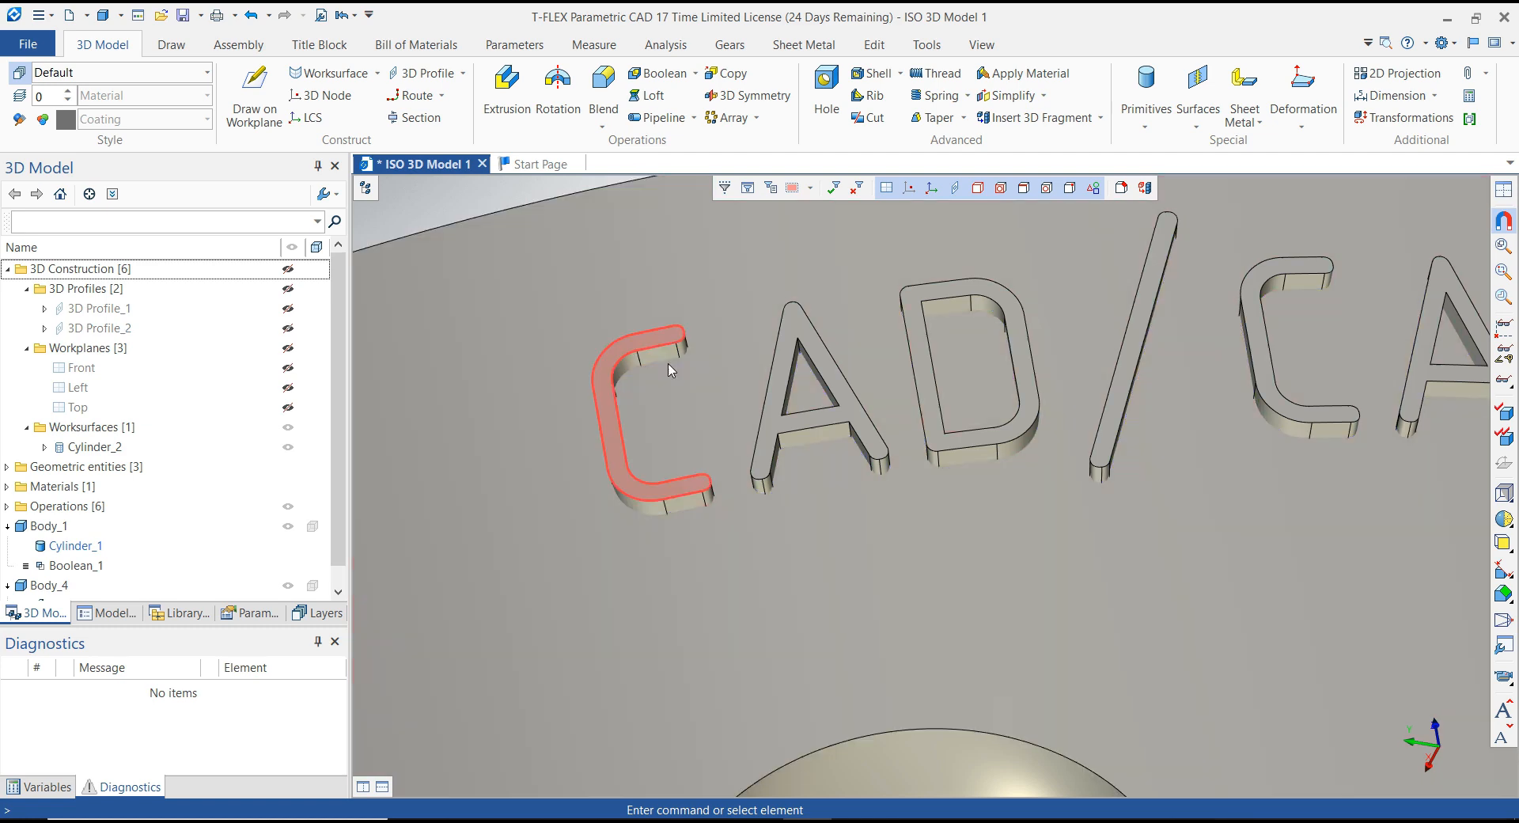
pyautogui.scroll(-1, 673, 310)
pyautogui.scroll(-6, 673, 310)
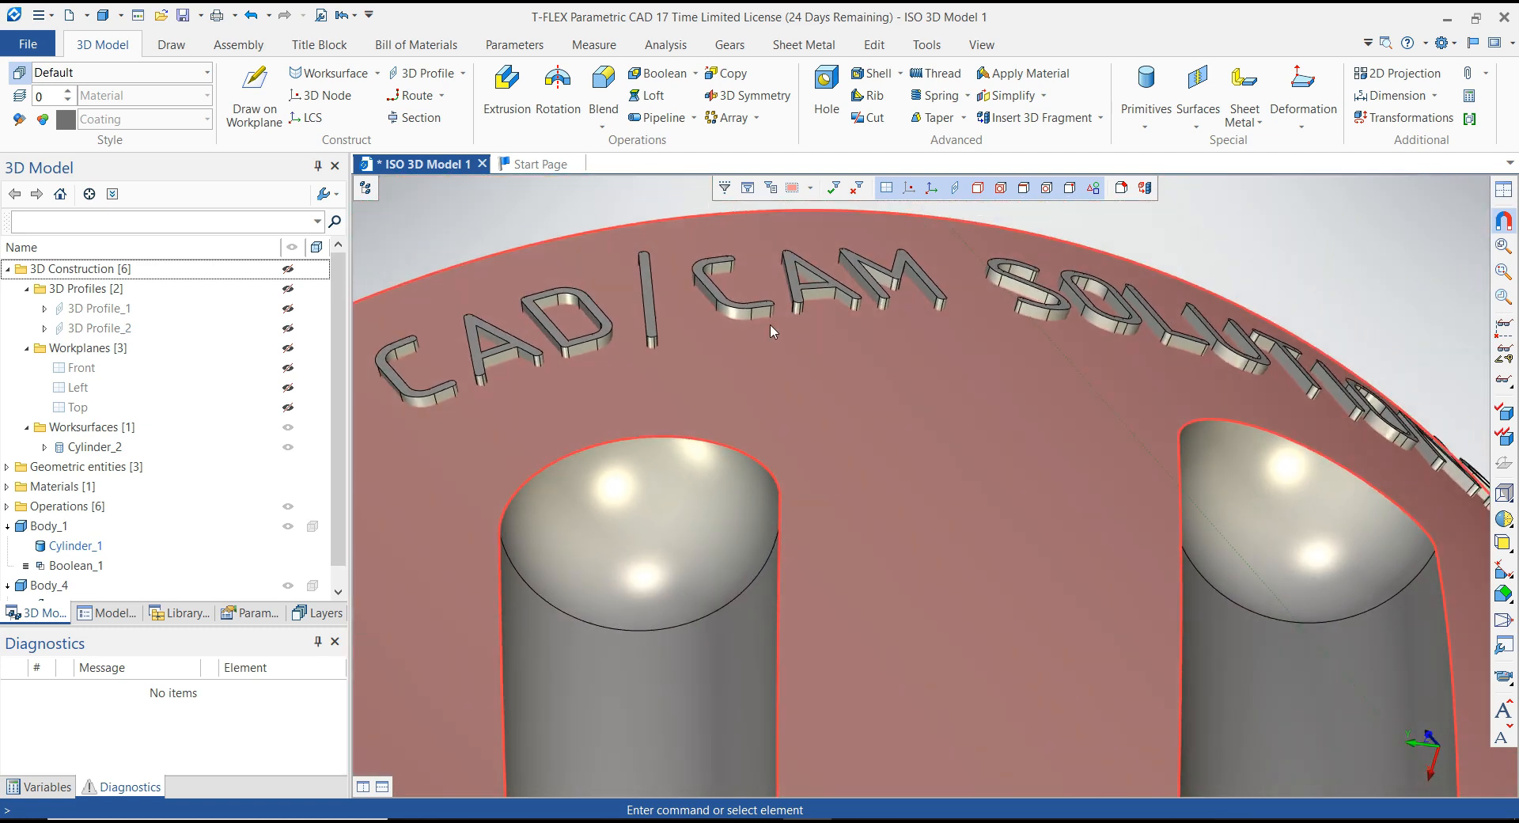
pyautogui.scroll(3, 567, 427)
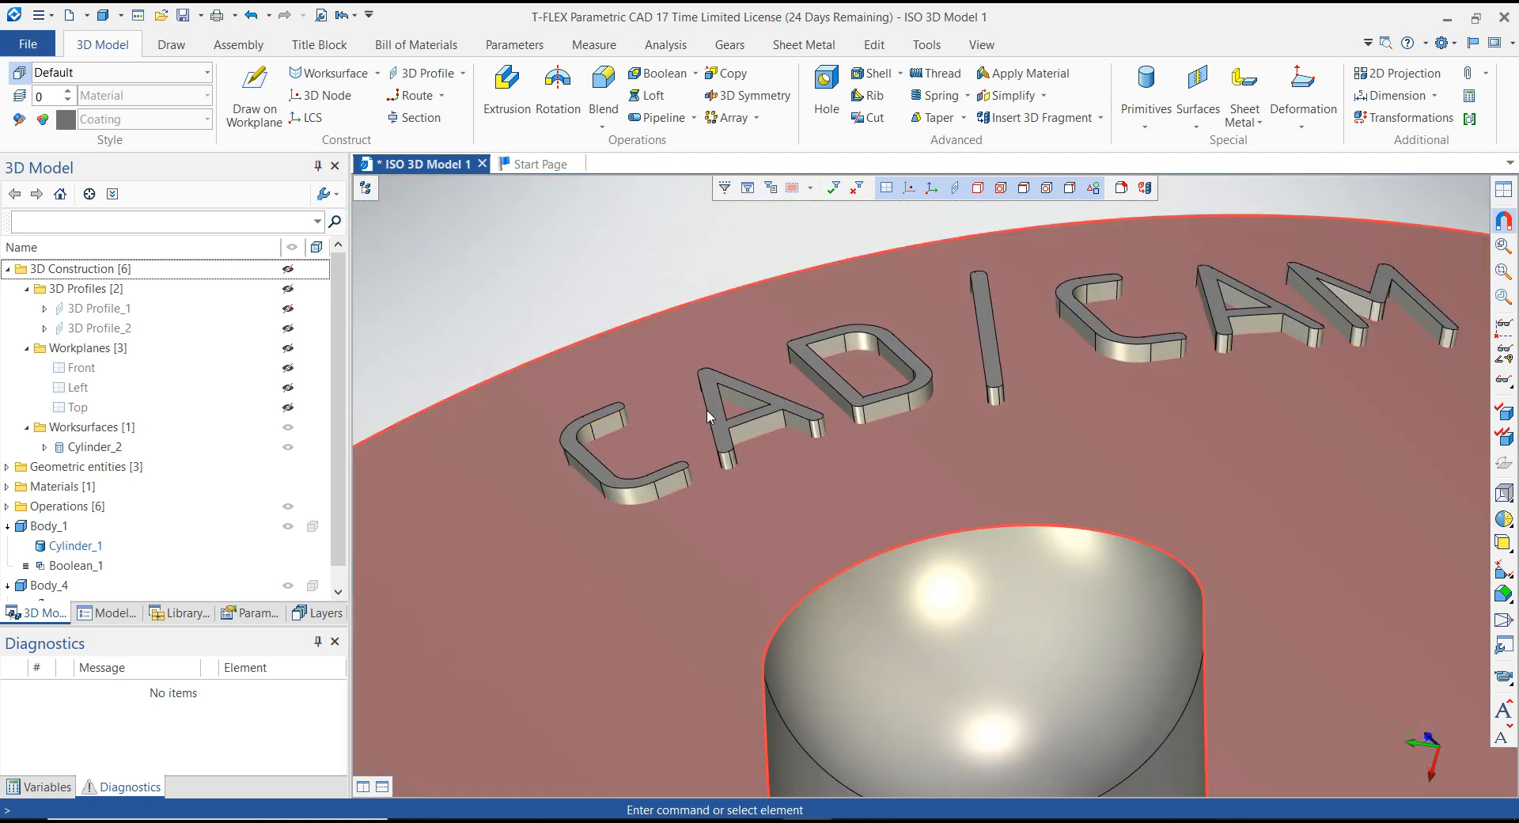
pyautogui.scroll(-5, 636, 289)
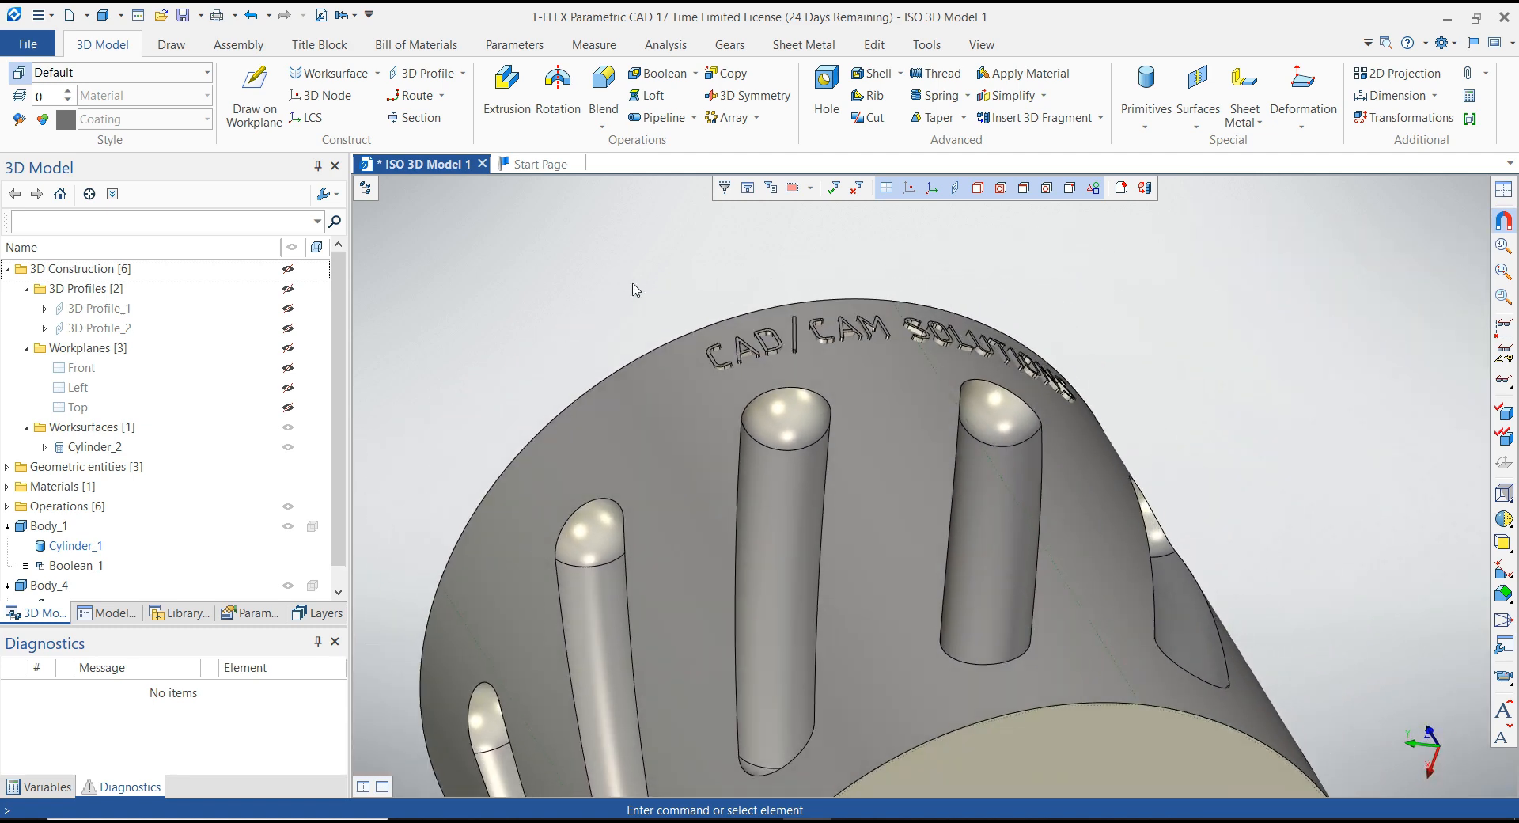
# Step: Unite the grooved cylinder with the extruded text body in a Boolean addition and check the joined letters up close
pyautogui.moveTo(636, 289); pyautogui.dragTo(610, 156, button='middle')
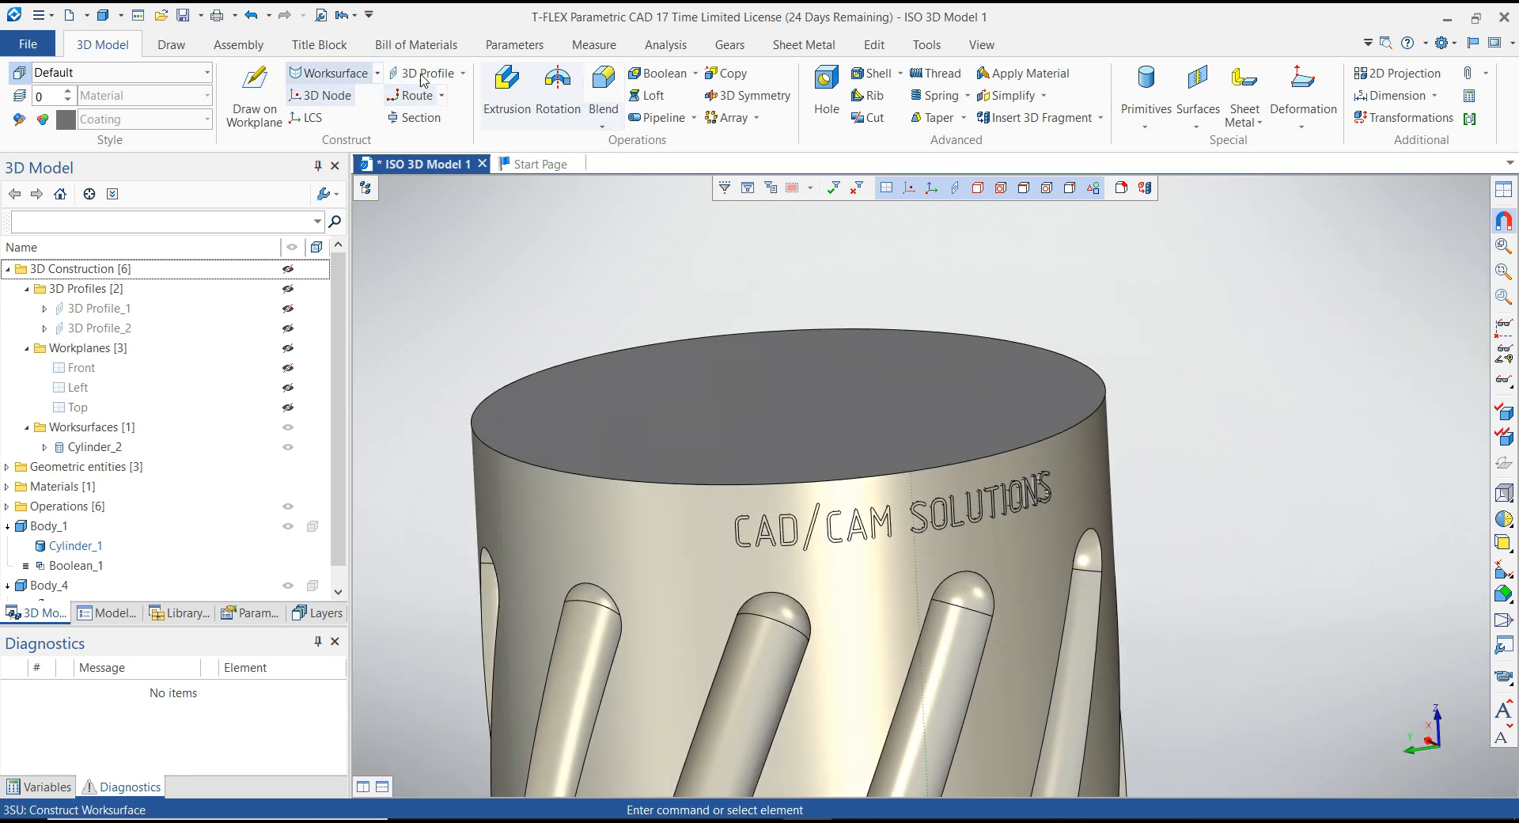
pyautogui.click(636, 75)
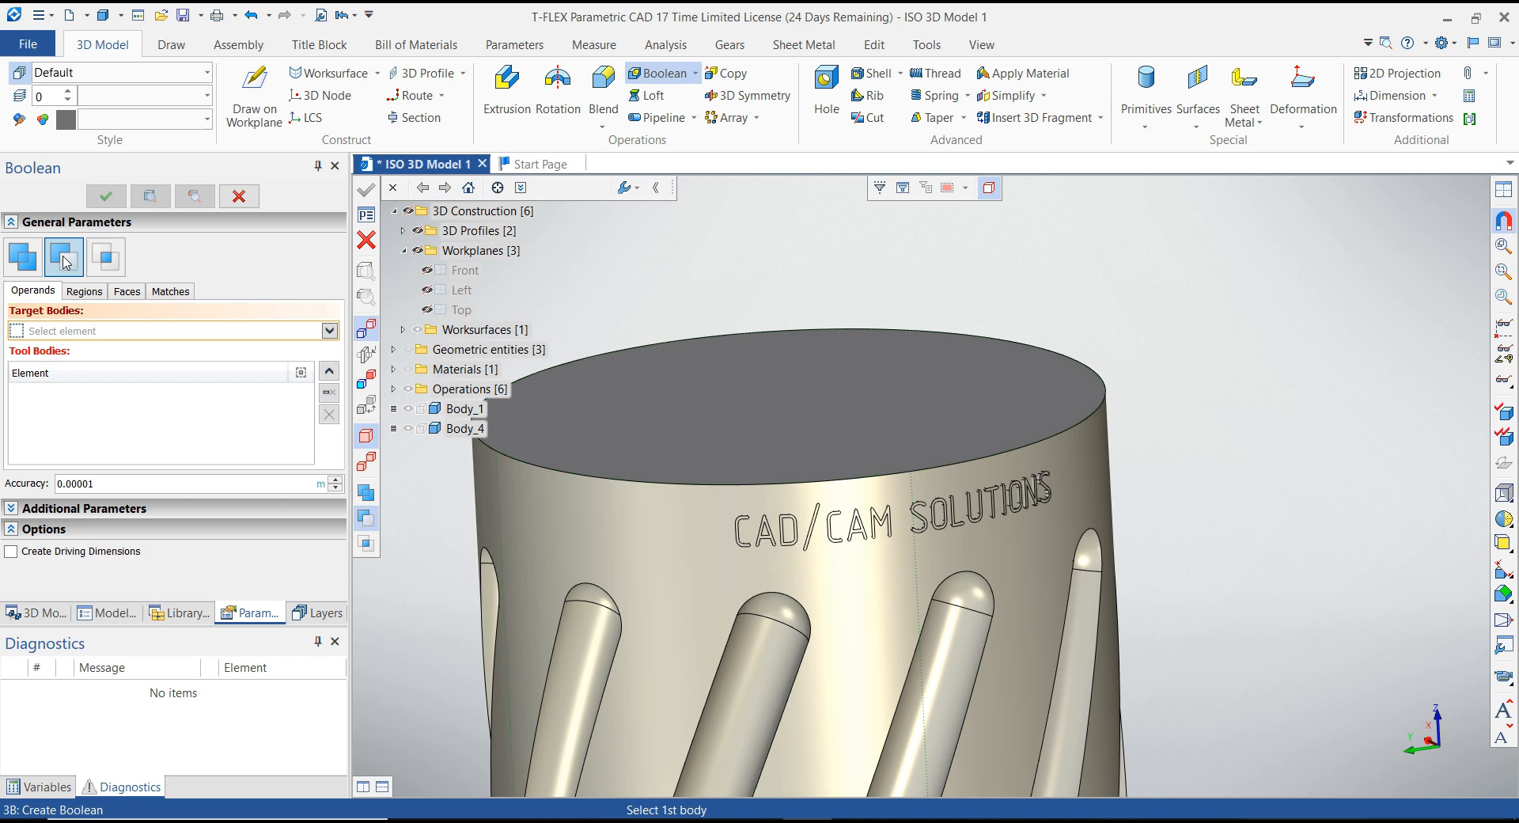
pyautogui.click(19, 262)
pyautogui.click(599, 522)
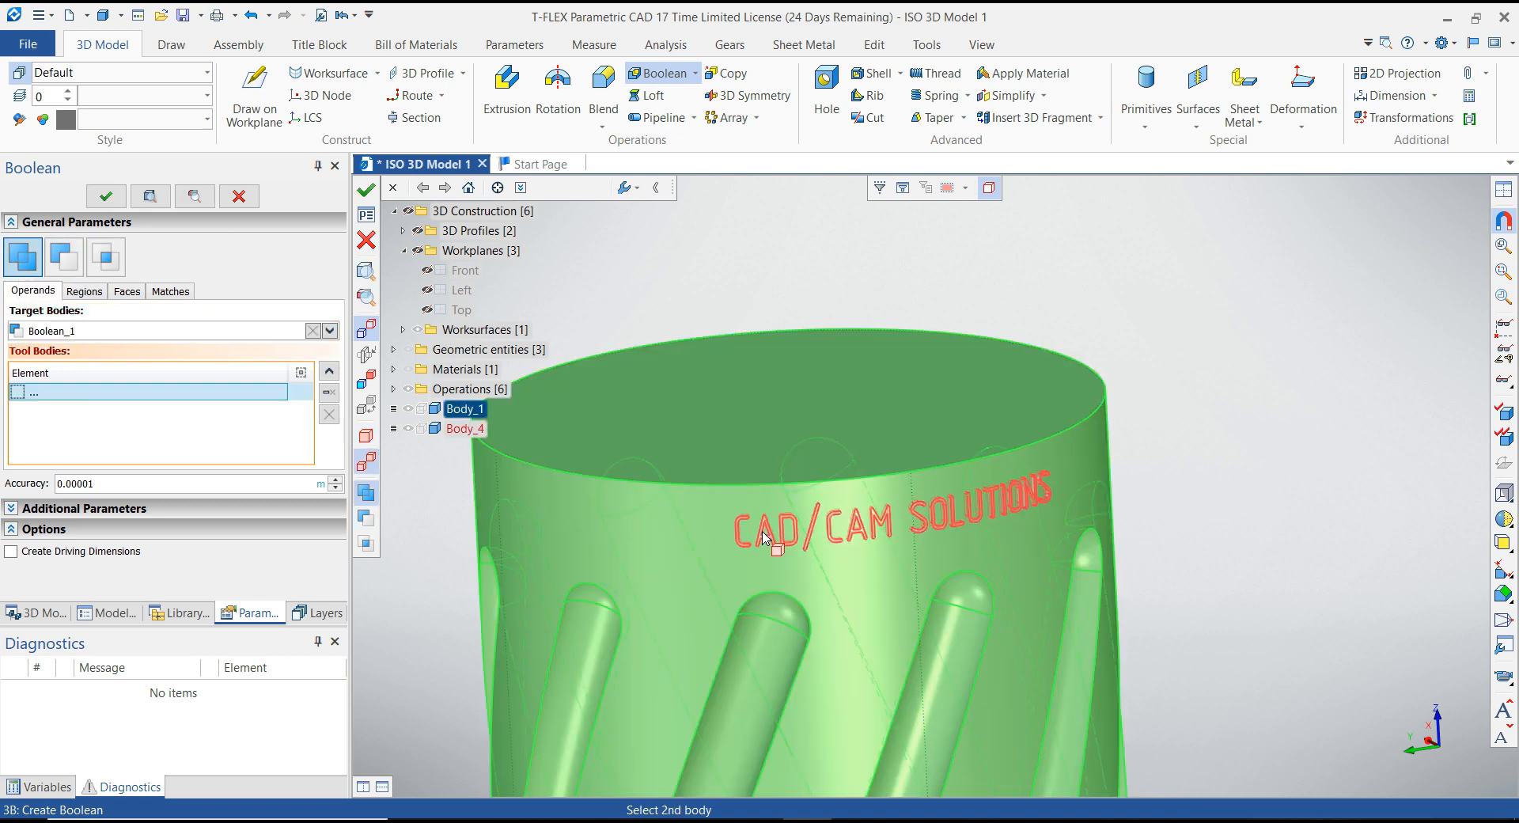
pyautogui.click(764, 539)
pyautogui.click(366, 189)
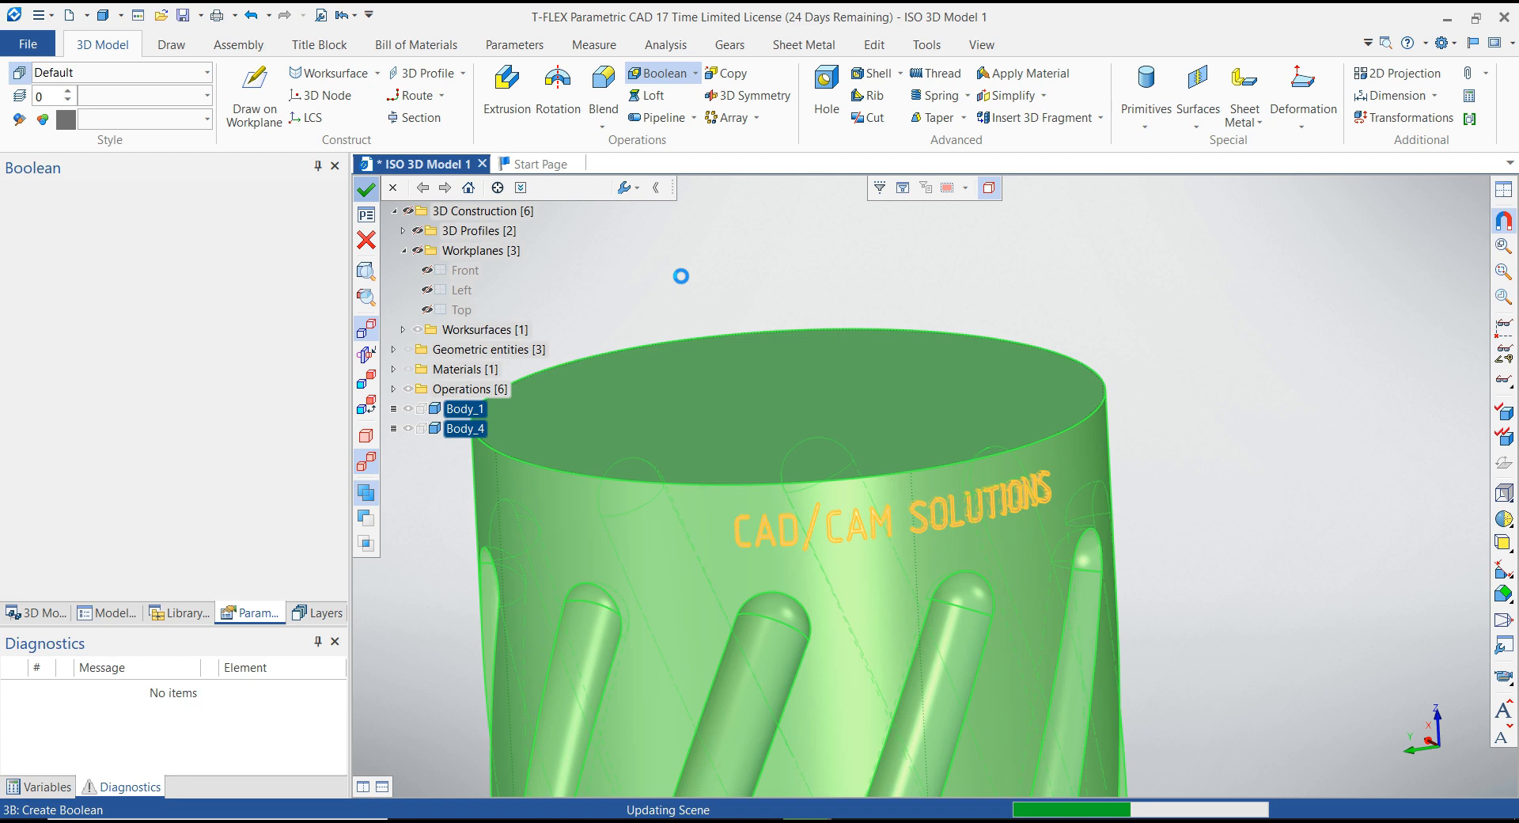
pyautogui.click(366, 240)
pyautogui.moveTo(618, 268); pyautogui.dragTo(542, 309)
pyautogui.scroll(4, 549, 393)
pyautogui.scroll(2, 548, 394)
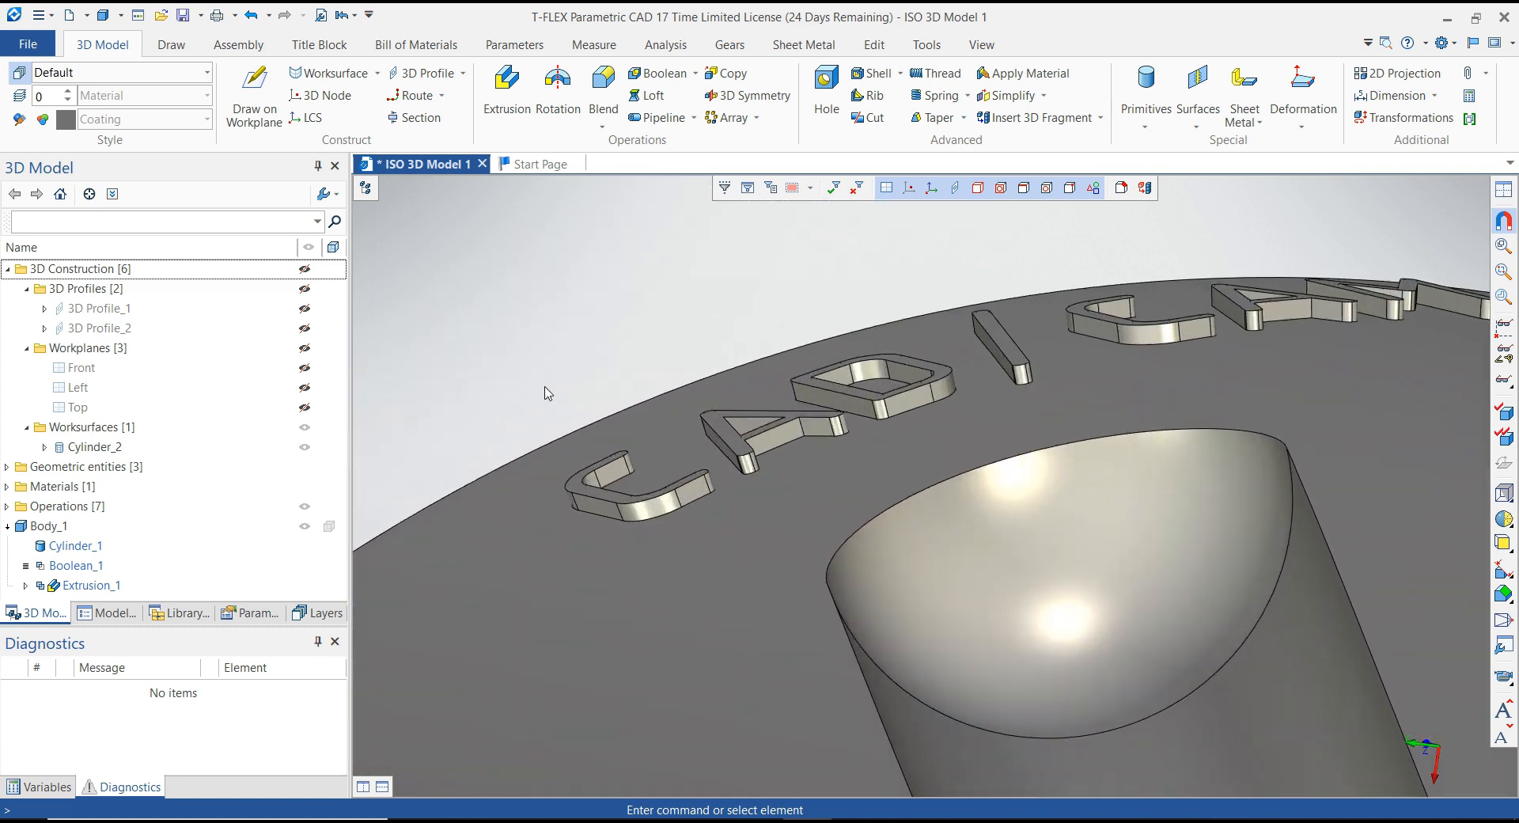
pyautogui.scroll(-8, 600, 329)
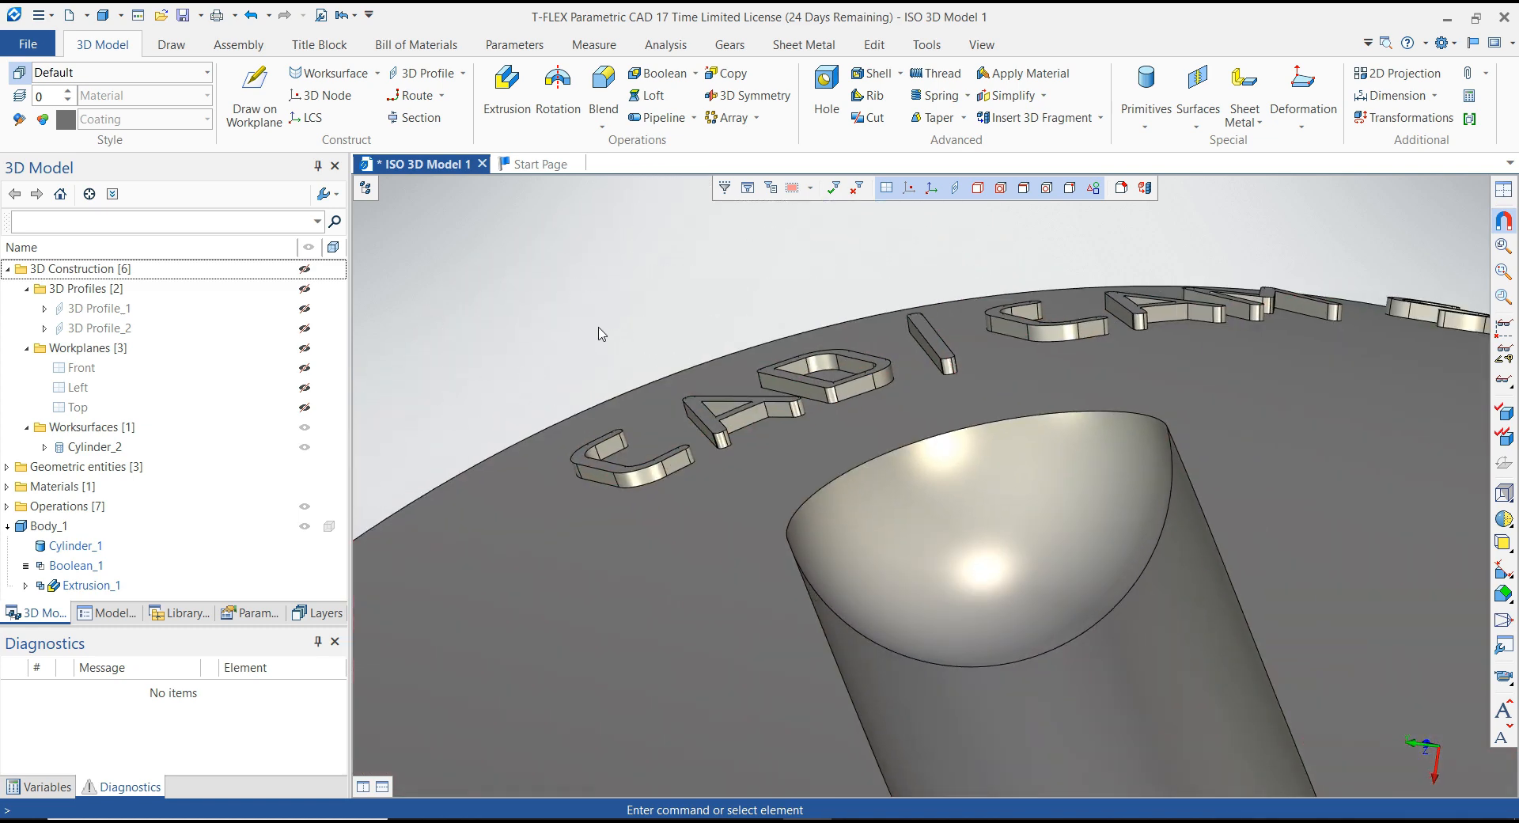
# Step: Hide all worksurfaces and view the finished cylinder with its grooves and raised text from above
pyautogui.scroll(-2, 631, 304)
pyautogui.moveTo(631, 304); pyautogui.dragTo(684, 285)
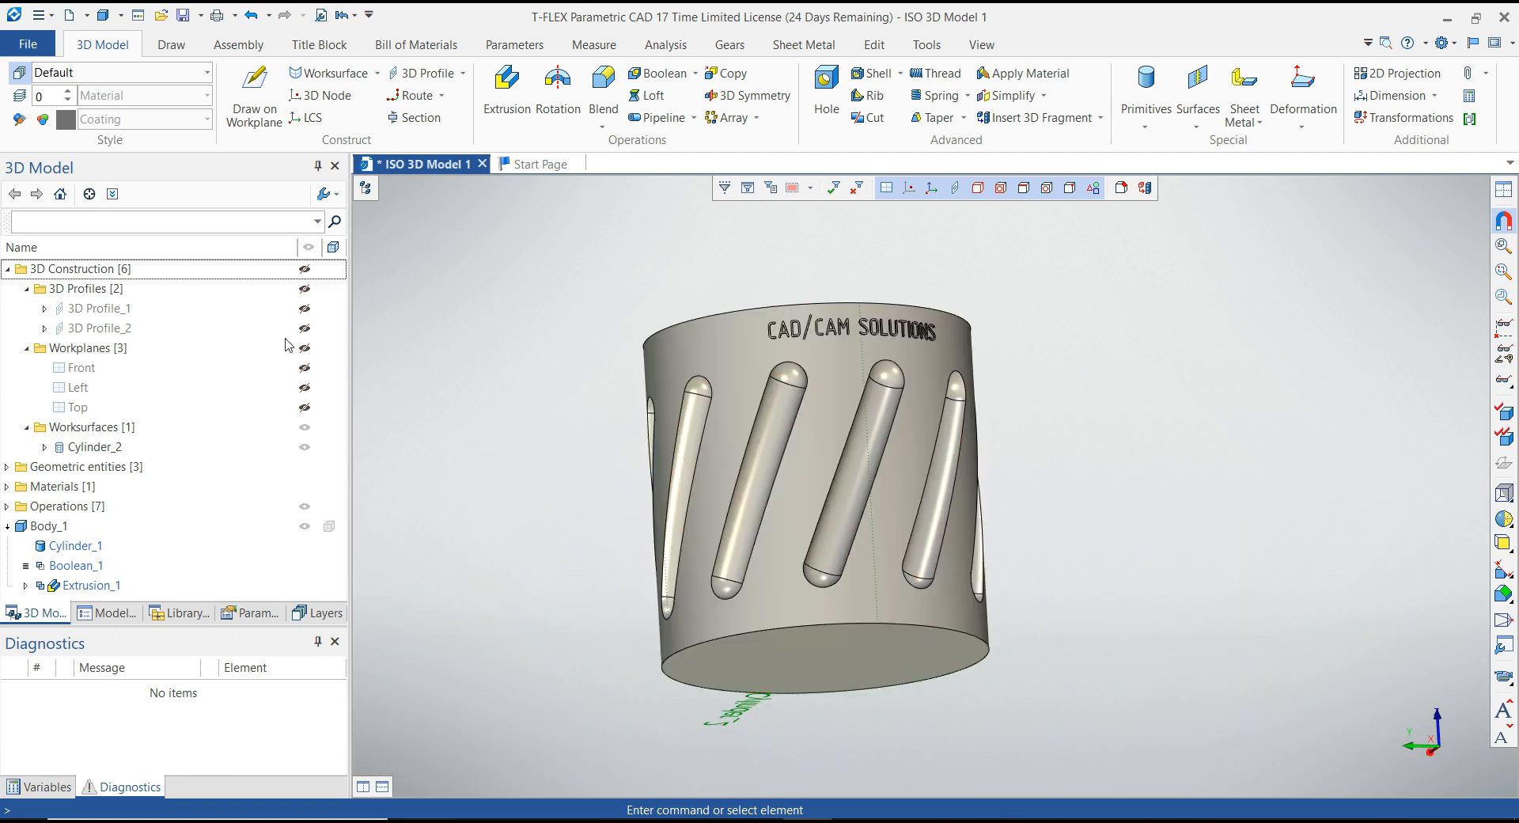
pyautogui.click(305, 429)
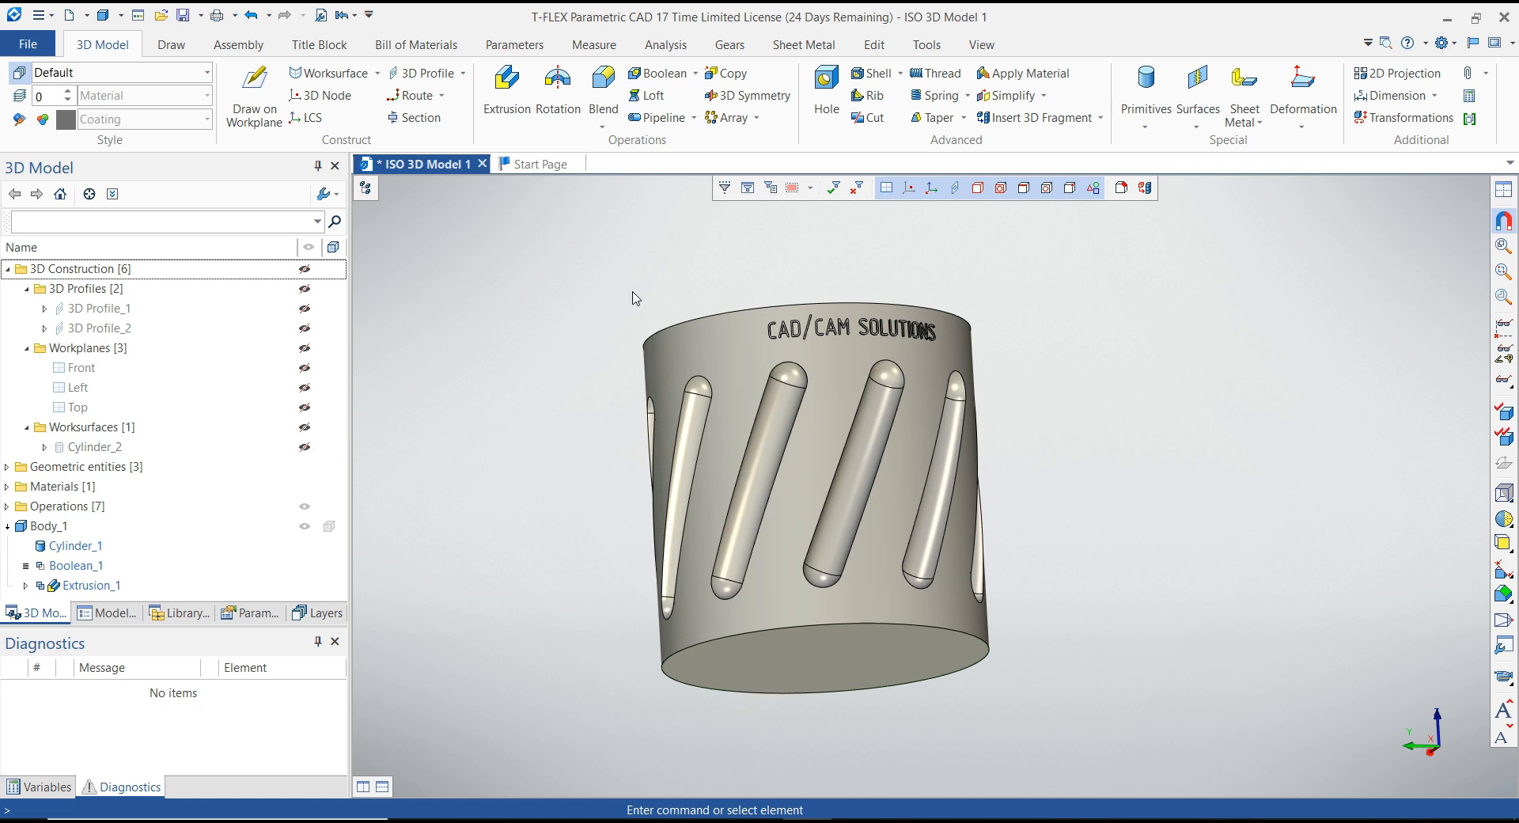
pyautogui.moveTo(634, 308); pyautogui.dragTo(1230, 472)
pyautogui.moveTo(1230, 472); pyautogui.dragTo(1181, 615, button='middle')
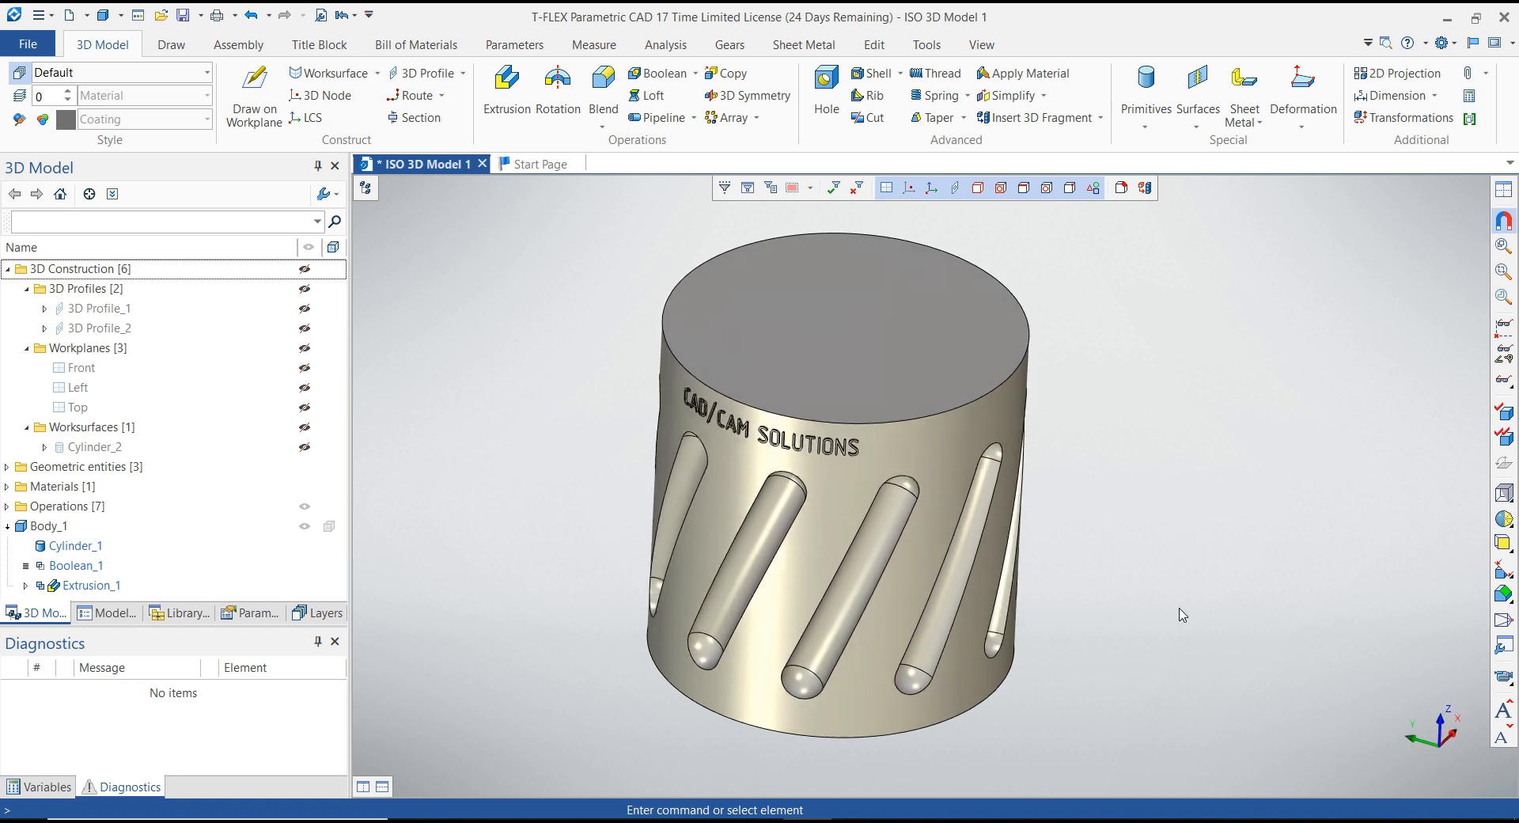